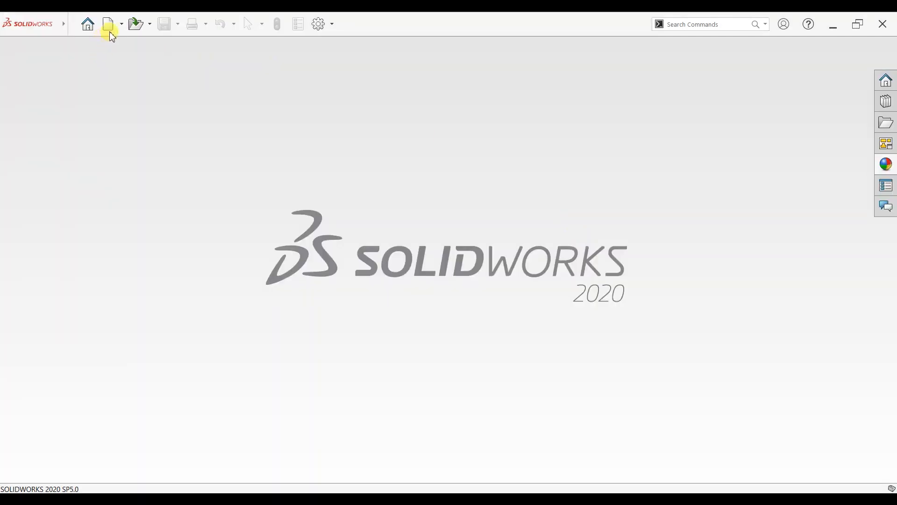
Create a new part document and apply the Plain White scene.
{"action": "left_click", "coordinate": [110, 32]}
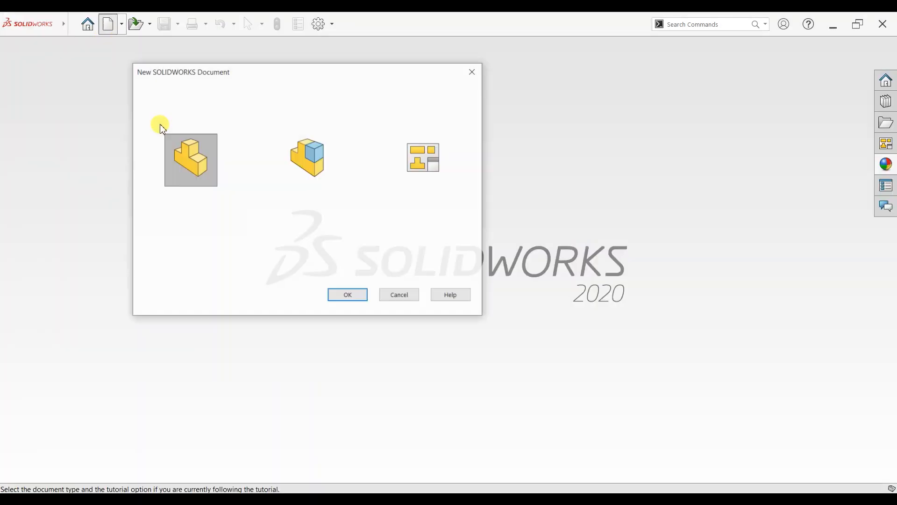
{"action": "left_click", "coordinate": [348, 296]}
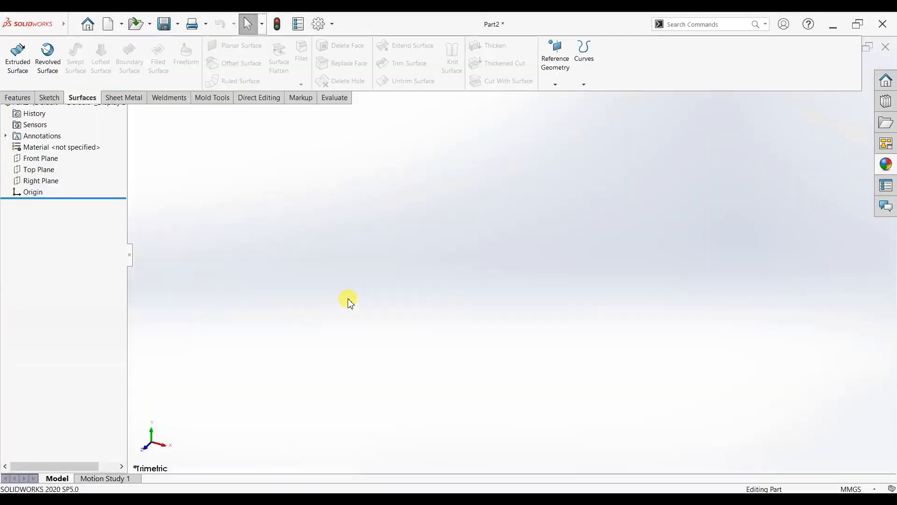
{"action": "left_click", "coordinate": [580, 102]}
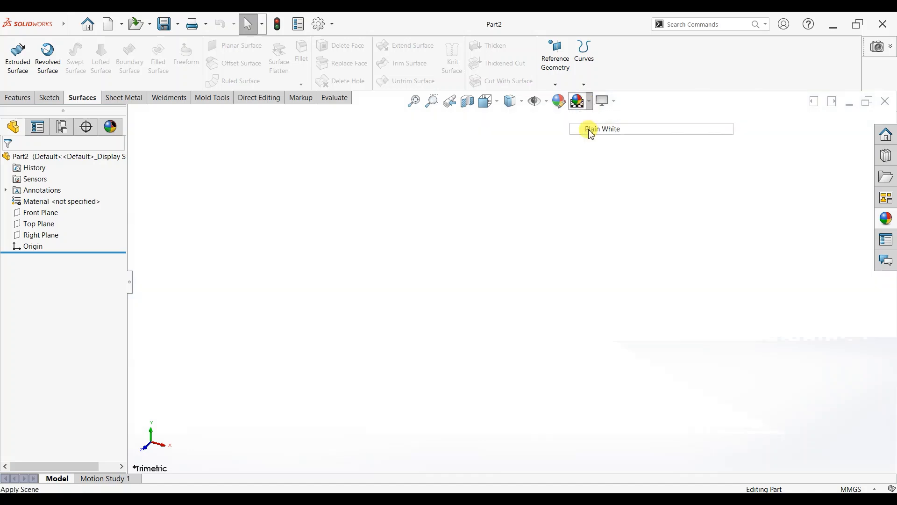
Start a sketch on the Top Plane and draw a center rectangle about 152 by 88 mm from the origin.
{"action": "left_click", "coordinate": [49, 98]}
{"action": "left_click", "coordinate": [15, 52]}
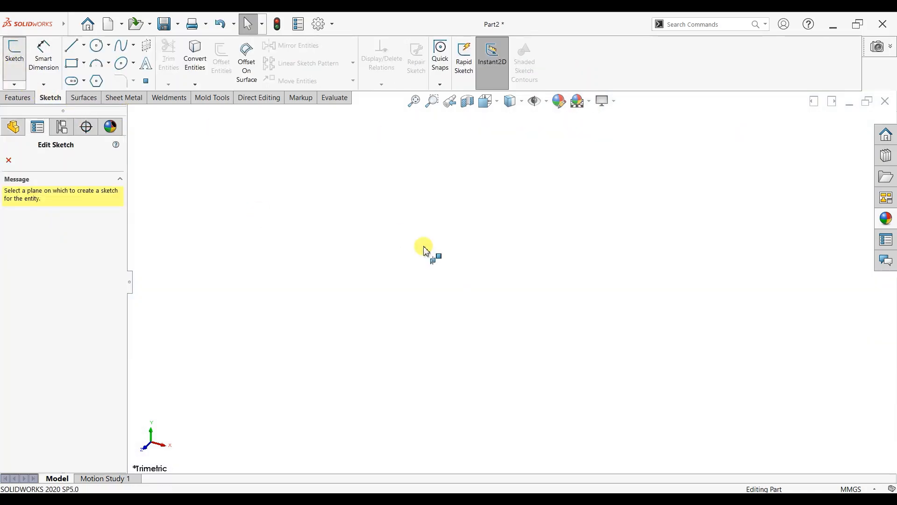
{"action": "left_click", "coordinate": [356, 218]}
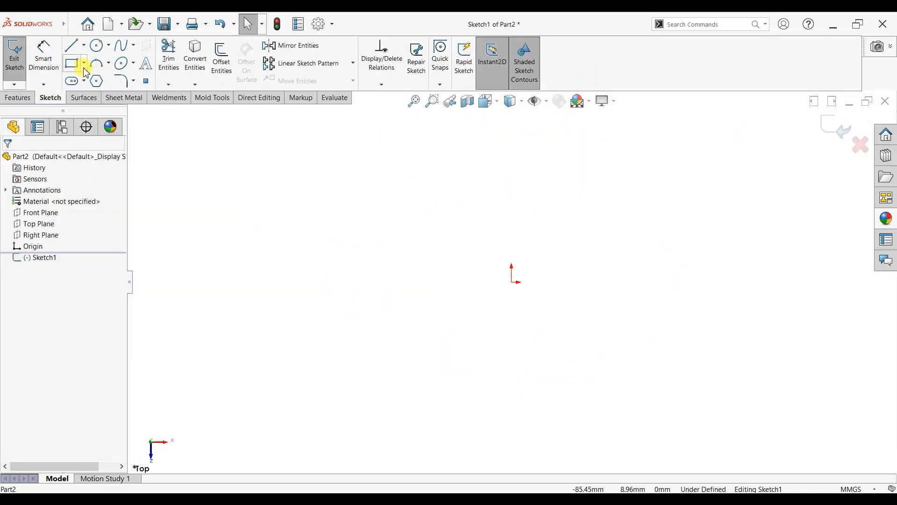
{"action": "left_click", "coordinate": [514, 281]}
{"action": "left_click", "coordinate": [648, 362]}
Dimension the rectangle to 150 mm wide and 80 mm high.
{"action": "key", "text": "d"}
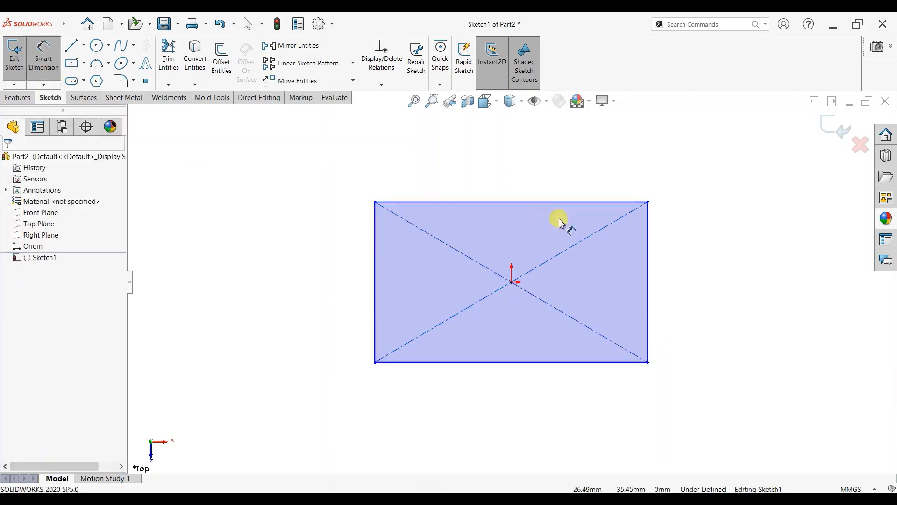
{"action": "left_click", "coordinate": [551, 202]}
{"action": "left_click", "coordinate": [510, 186]}
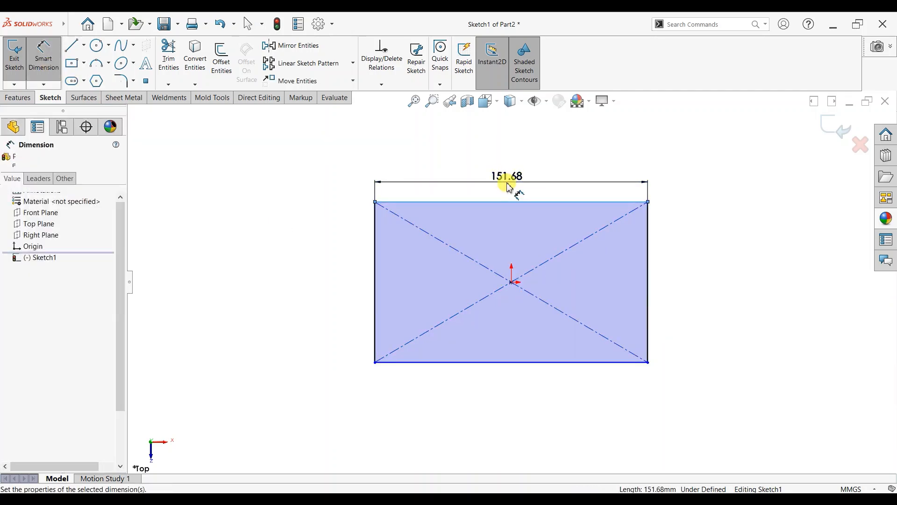
{"action": "type", "text": "150"}
{"action": "key", "text": "Return"}
{"action": "left_click", "coordinate": [648, 276]}
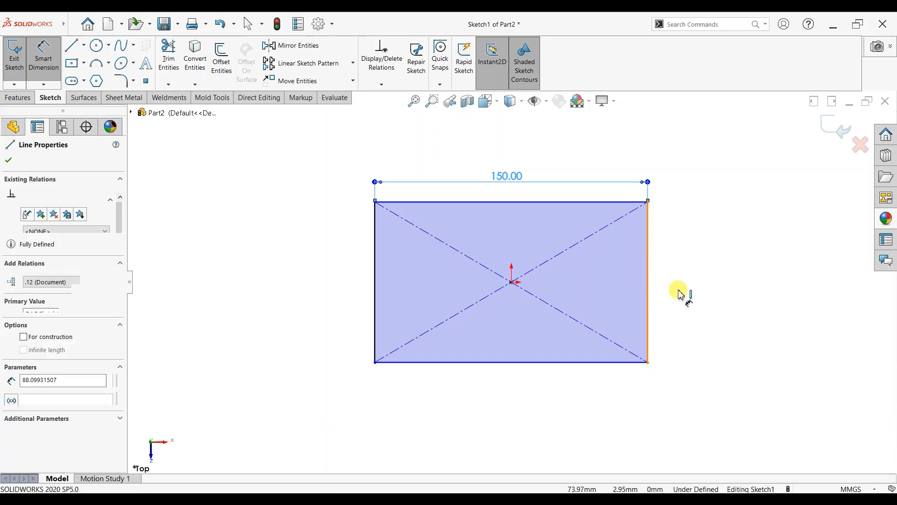
{"action": "left_click", "coordinate": [680, 294]}
{"action": "type", "text": "80"}
{"action": "key", "text": "Return"}
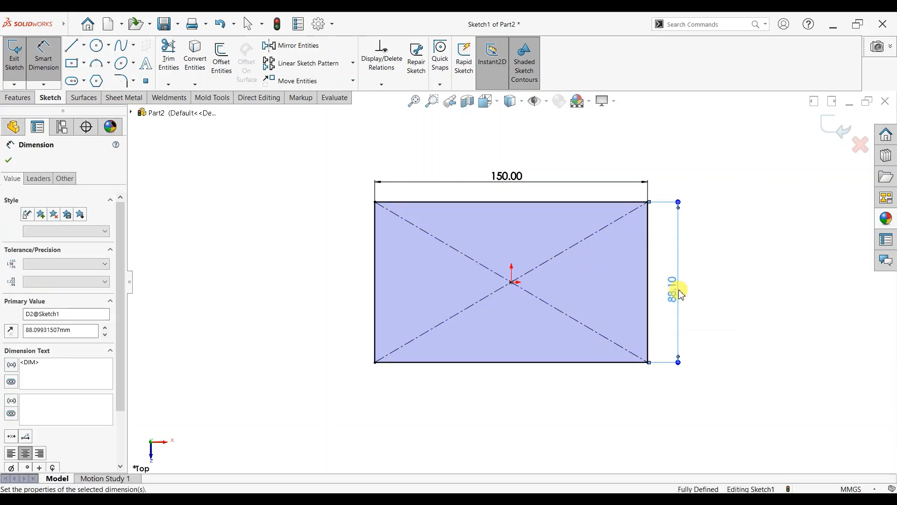
{"action": "left_click", "coordinate": [7, 161]}
Apply 20 mm equal-distance sketch chamfers to all four corners of the rectangle.
{"action": "scroll", "coordinate": [556, 278], "scroll_direction": "down", "scroll_amount": 2}
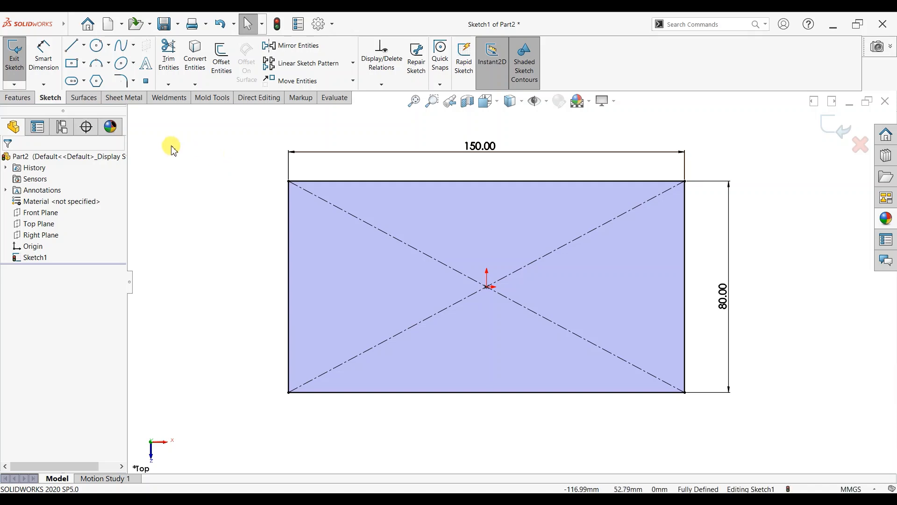
{"action": "left_click", "coordinate": [133, 80]}
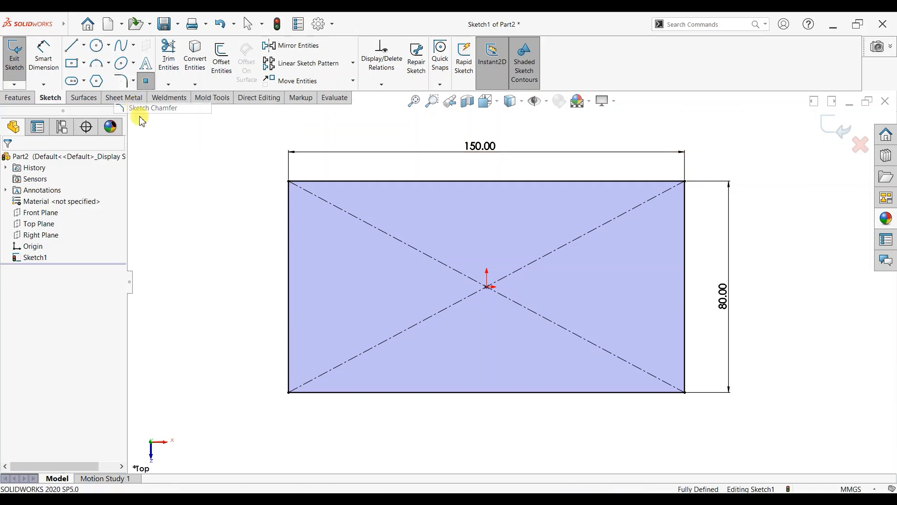
{"action": "left_click", "coordinate": [149, 108]}
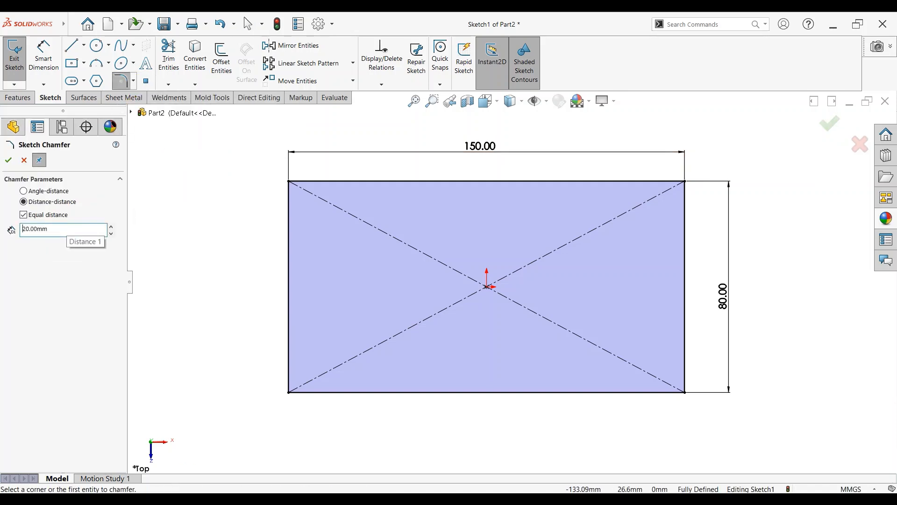
{"action": "left_click", "coordinate": [289, 182]}
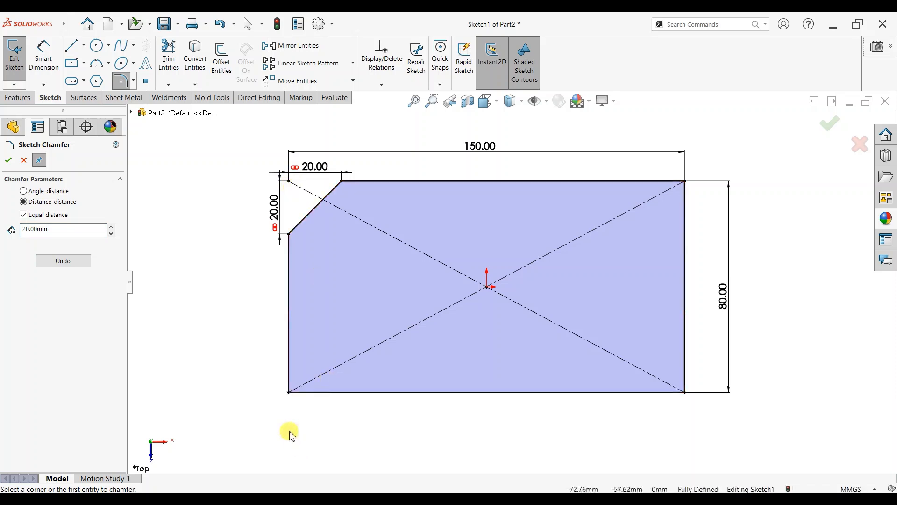
{"action": "left_click", "coordinate": [289, 393]}
{"action": "left_click", "coordinate": [681, 392]}
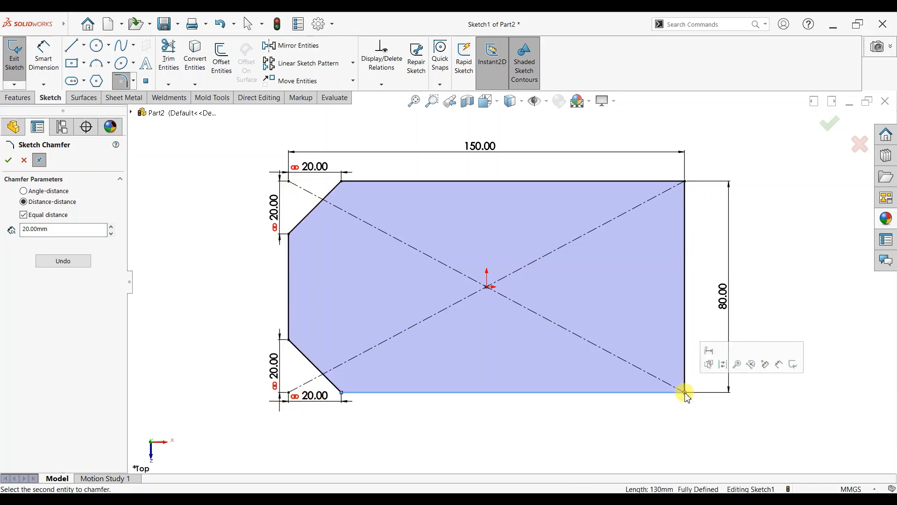
{"action": "left_click", "coordinate": [61, 227]}
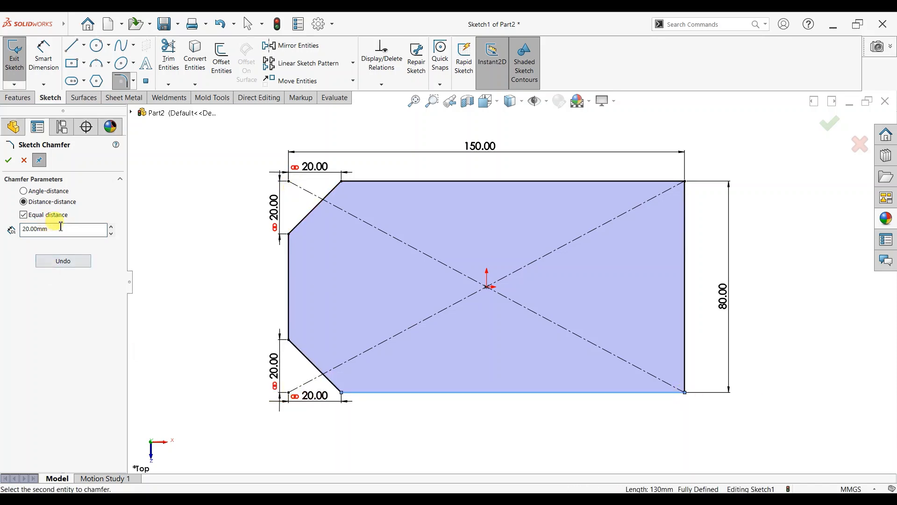
{"action": "left_click", "coordinate": [685, 387]}
{"action": "left_click", "coordinate": [686, 182]}
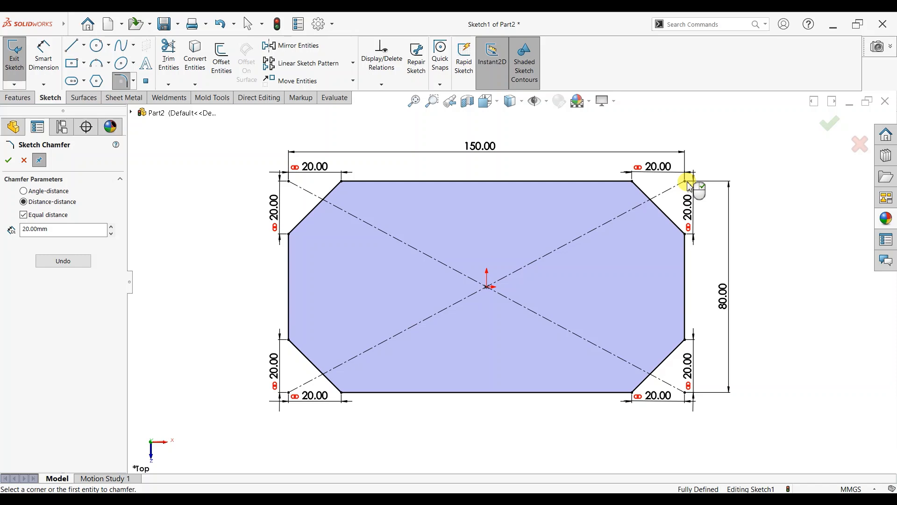
{"action": "left_click", "coordinate": [9, 161]}
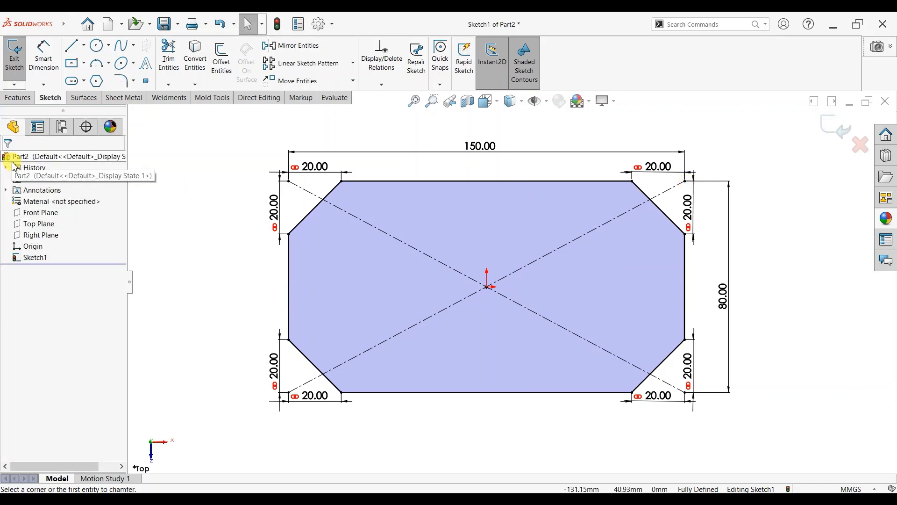
Extrude the chamfered profile 10 mm downward as a blind boss and turn off shadows in the model view.
{"action": "left_click", "coordinate": [17, 98]}
{"action": "left_click", "coordinate": [19, 55]}
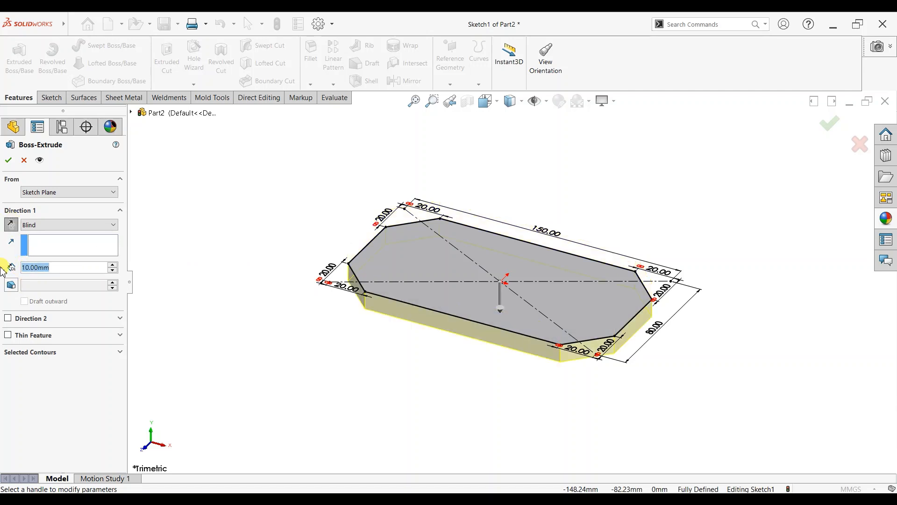
{"action": "left_click", "coordinate": [9, 162]}
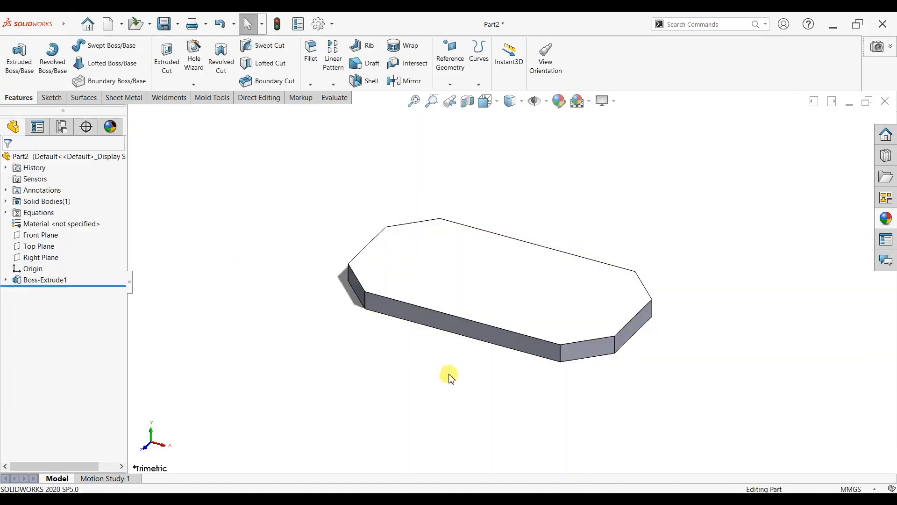
{"action": "left_click", "coordinate": [606, 103]}
{"action": "left_click", "coordinate": [621, 129]}
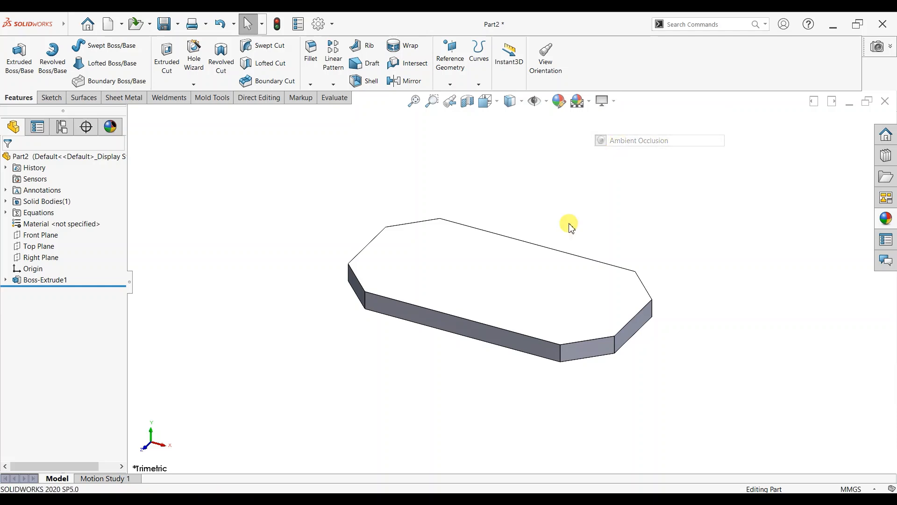
Start a sketch on the plate's bottom face and draw a center rectangle about 117 by 50 mm from the origin.
{"action": "middle_click_drag", "start_coordinate": [497, 362], "coordinate": [500, 254]}
{"action": "left_click", "coordinate": [506, 304]}
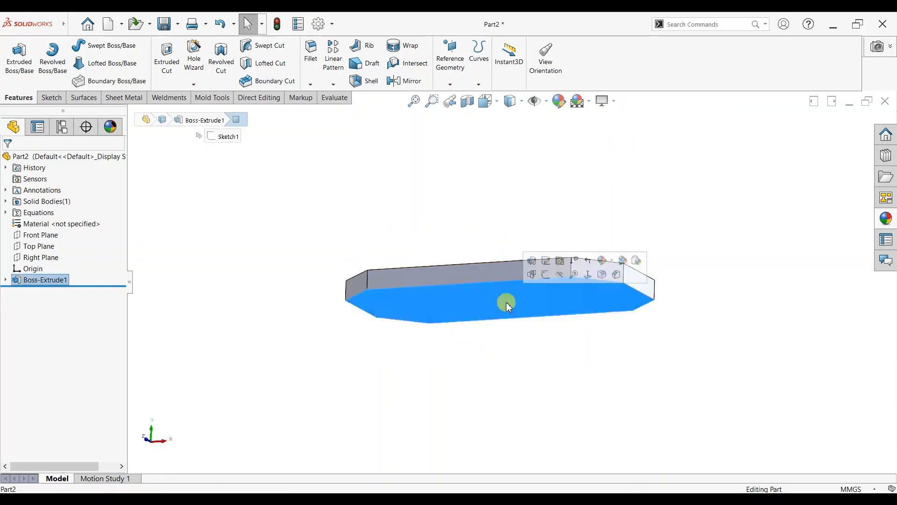
{"action": "left_click", "coordinate": [540, 271]}
{"action": "key", "text": "ctrl+8"}
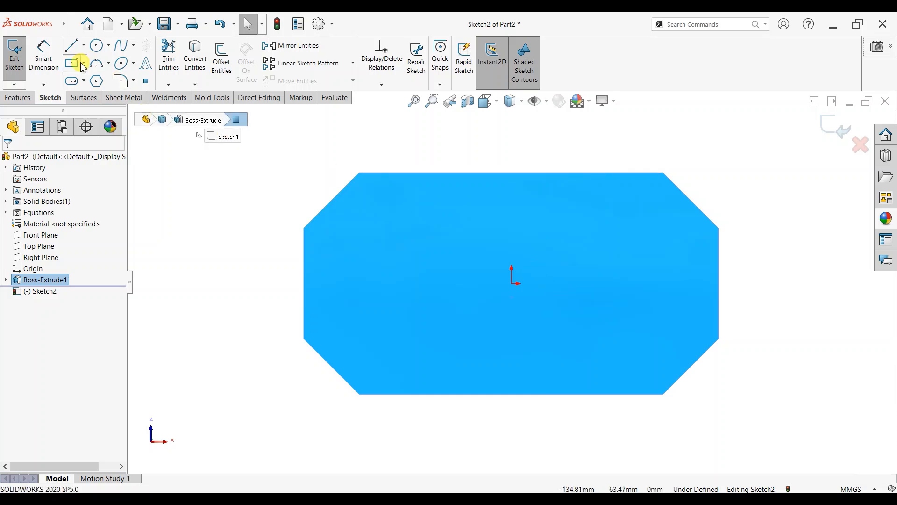
{"action": "left_click", "coordinate": [511, 283]}
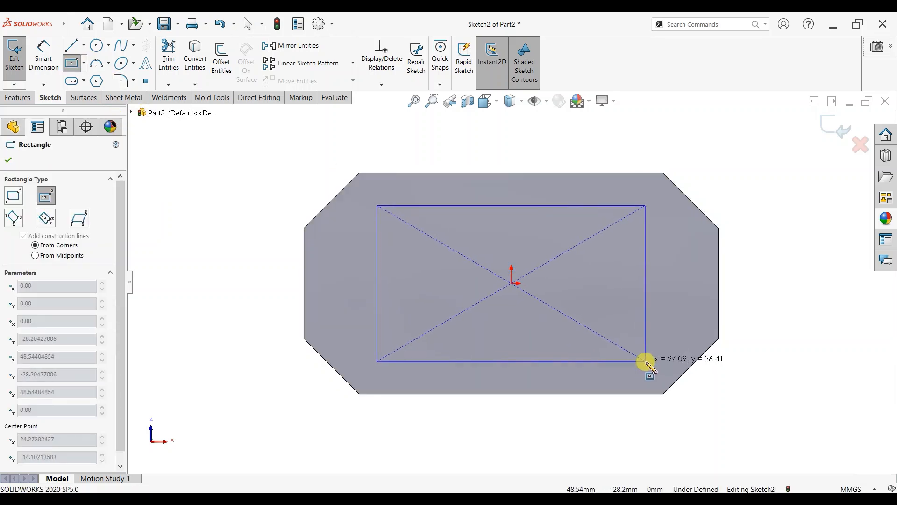
{"action": "left_click", "coordinate": [673, 352]}
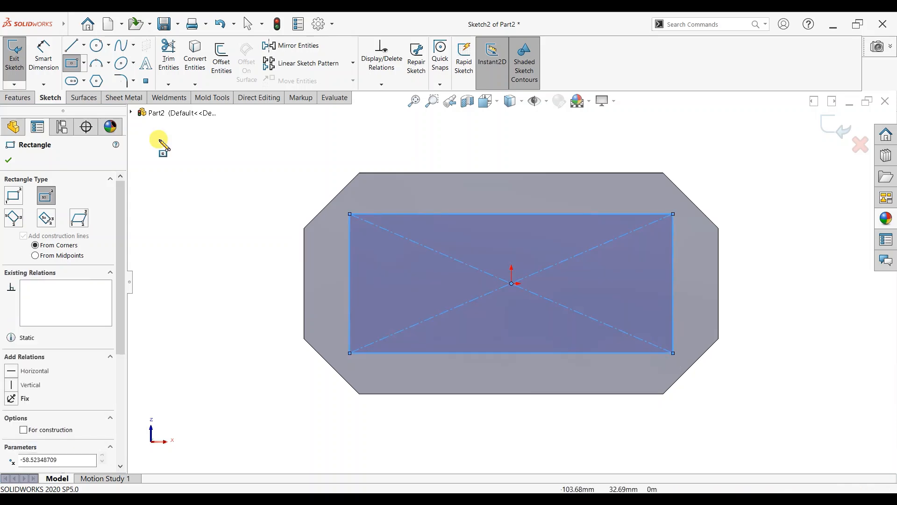
Dimension the bottom-face rectangle to 100 mm wide and 45 mm high.
{"action": "left_click", "coordinate": [44, 55]}
{"action": "left_click", "coordinate": [513, 214]}
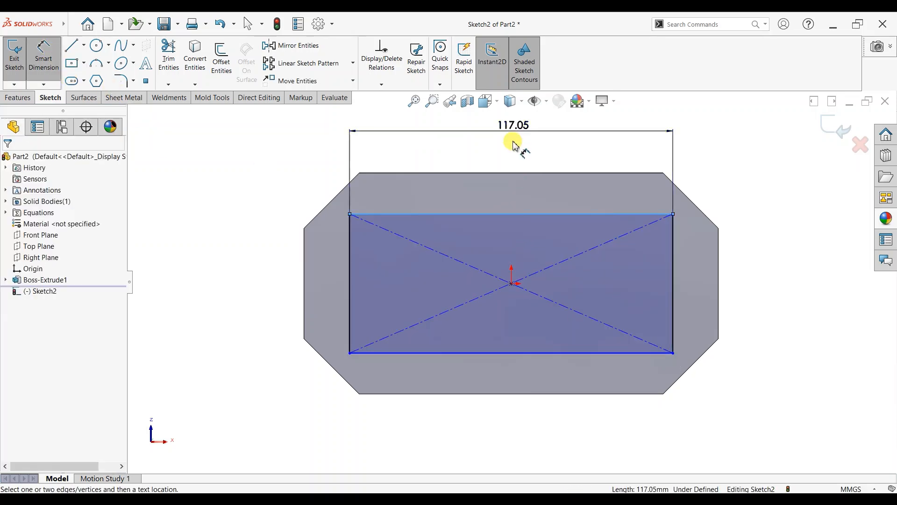
{"action": "left_click", "coordinate": [516, 195]}
{"action": "type", "text": "100"}
{"action": "key", "text": "Return"}
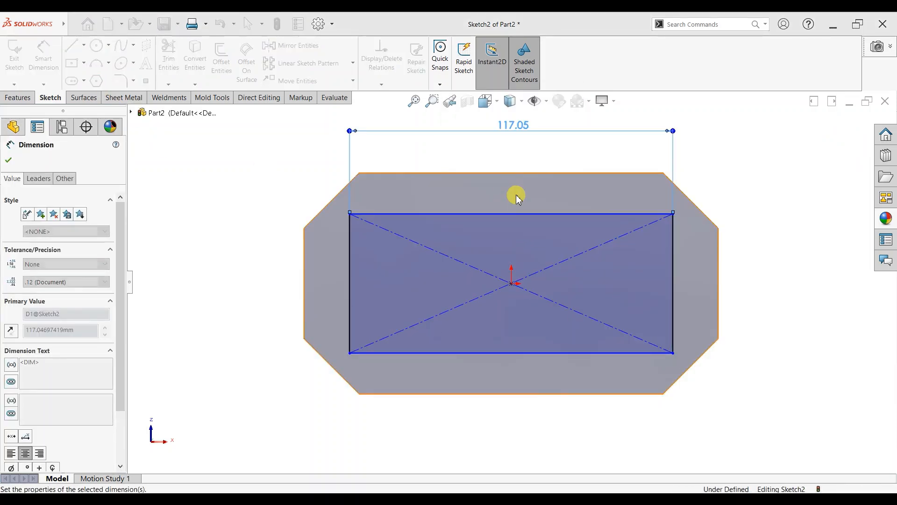
{"action": "left_click", "coordinate": [373, 286]}
{"action": "left_click", "coordinate": [243, 283]}
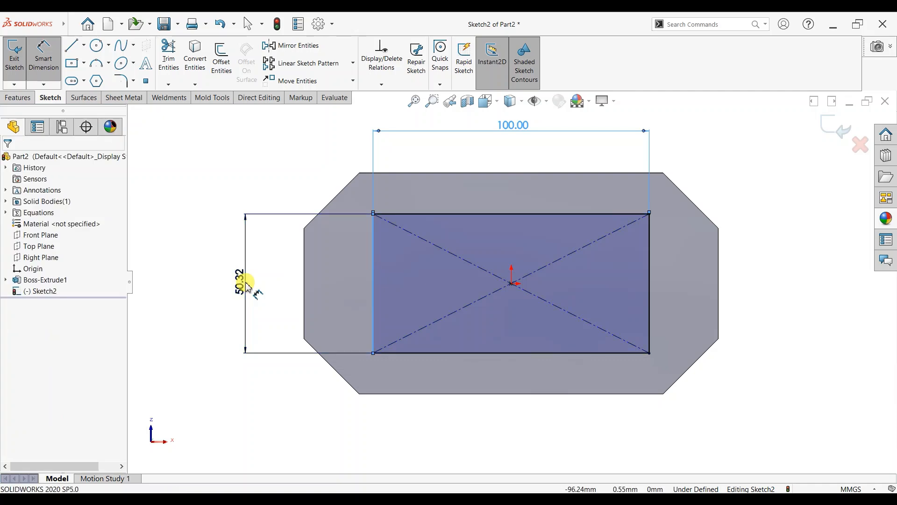
{"action": "type", "text": "45"}
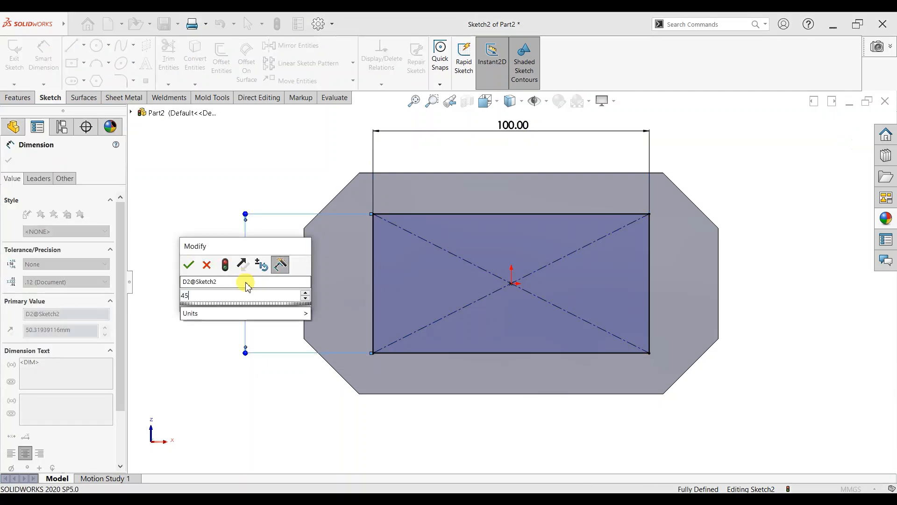
{"action": "key", "text": "Return"}
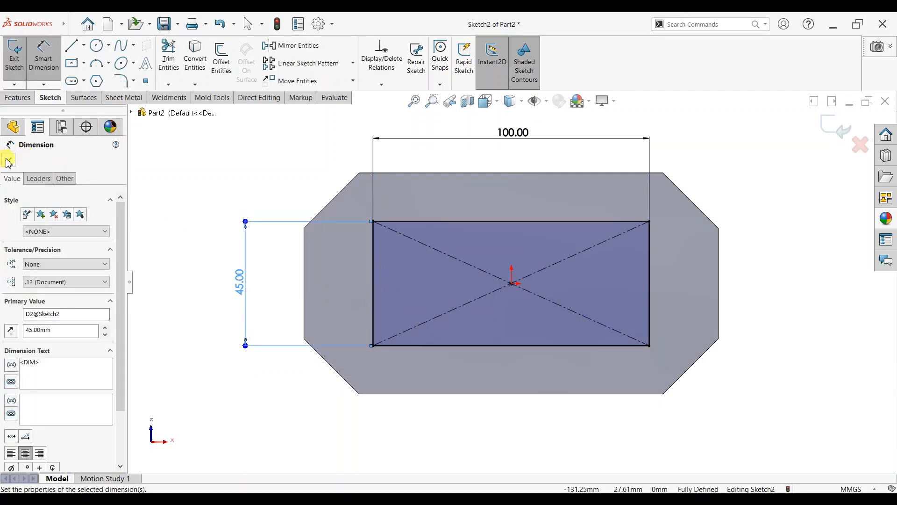
{"action": "left_click", "coordinate": [8, 161]}
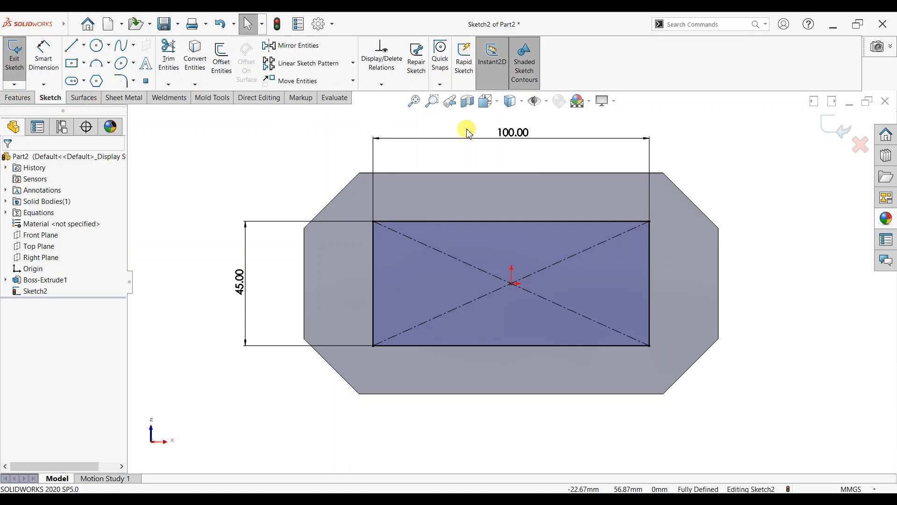
Change the width of the bottom-face rectangle to 120 mm.
{"action": "left_click", "coordinate": [510, 133]}
{"action": "type", "text": "120"}
{"action": "key", "text": "Return"}
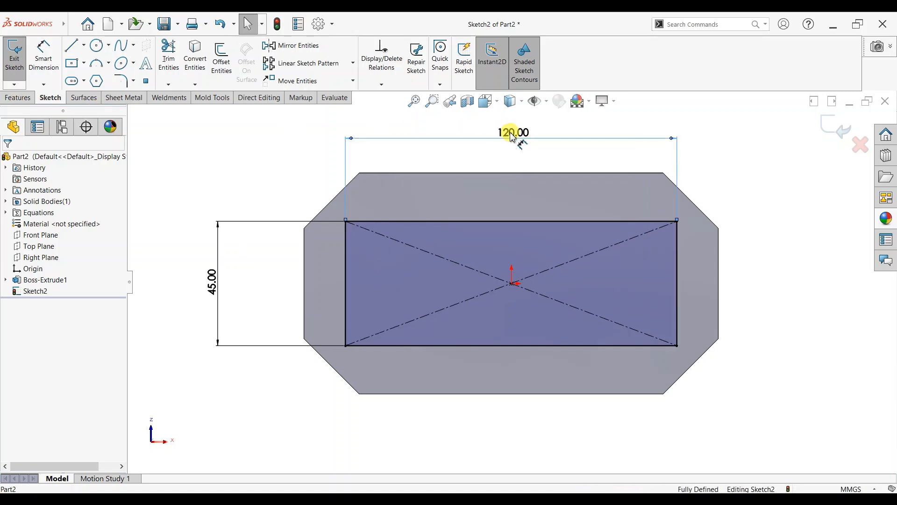
Extrude the 120 x 45 mm rectangle away from the plate as a blind boss, entering 50 mm depth and 15° inward draft.
{"action": "left_click", "coordinate": [17, 97]}
{"action": "left_click", "coordinate": [19, 58]}
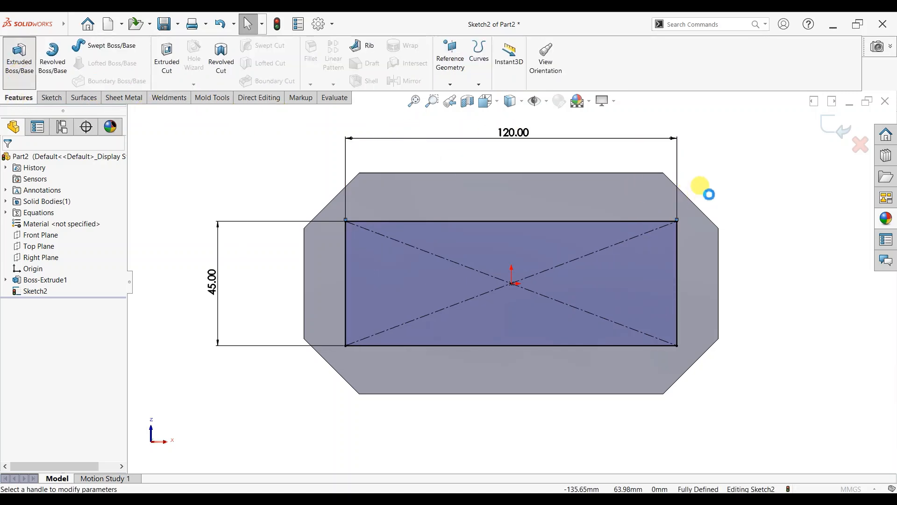
{"action": "middle_click_drag", "start_coordinate": [696, 181], "coordinate": [639, 292]}
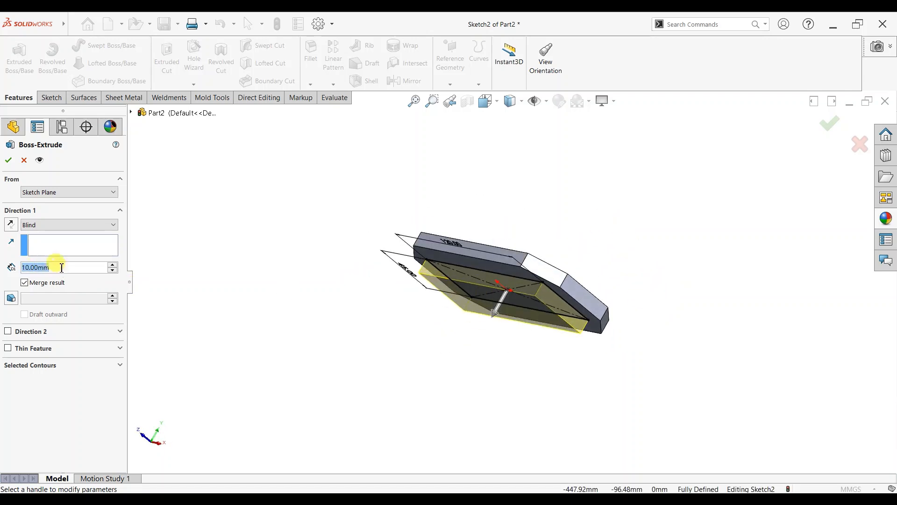
{"action": "type", "text": "50"}
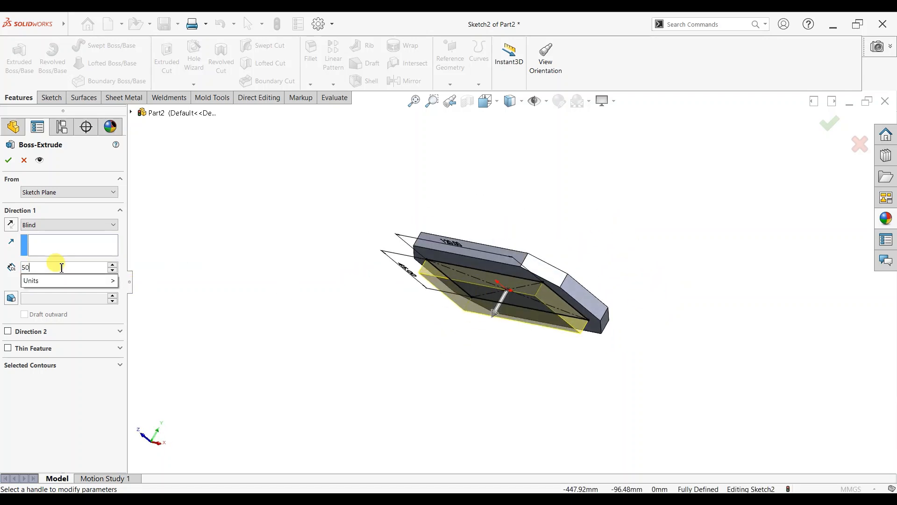
{"action": "key", "text": "Return"}
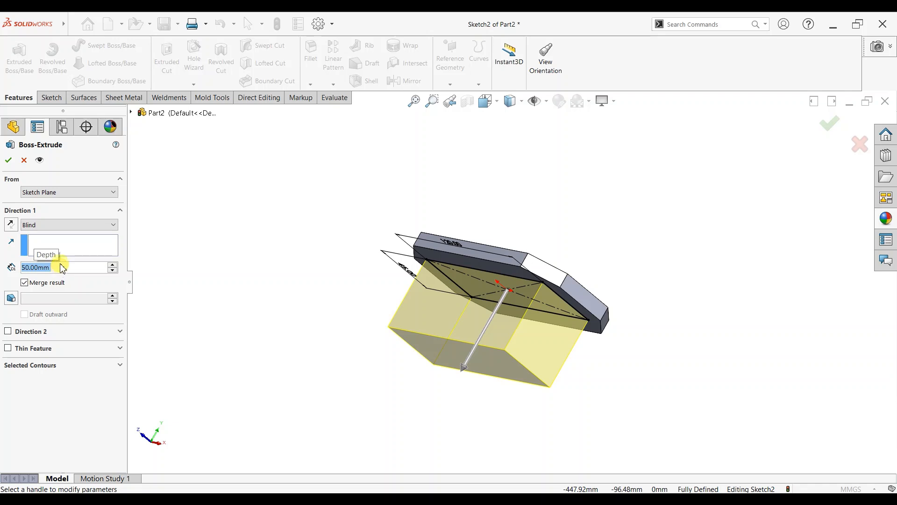
{"action": "left_click", "coordinate": [11, 297]}
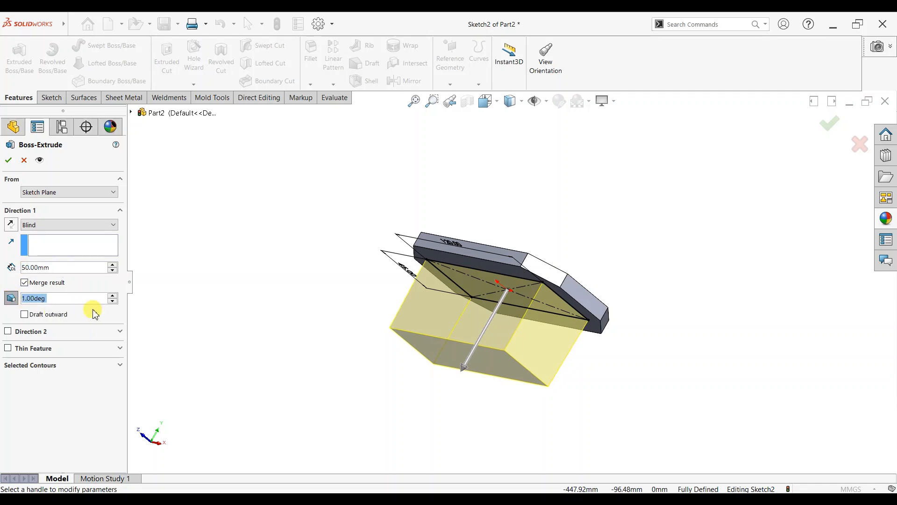
{"action": "type", "text": "15"}
{"action": "key", "text": "Return"}
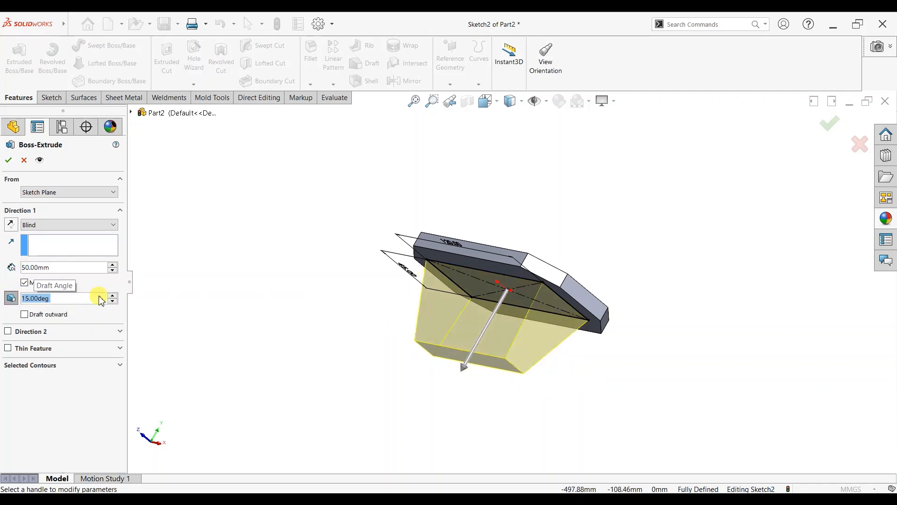
Try depths of 45 mm and 15 mm for the drafted boss, then set 35 mm and complete the extrusion.
{"action": "middle_click_drag", "start_coordinate": [419, 354], "coordinate": [487, 241]}
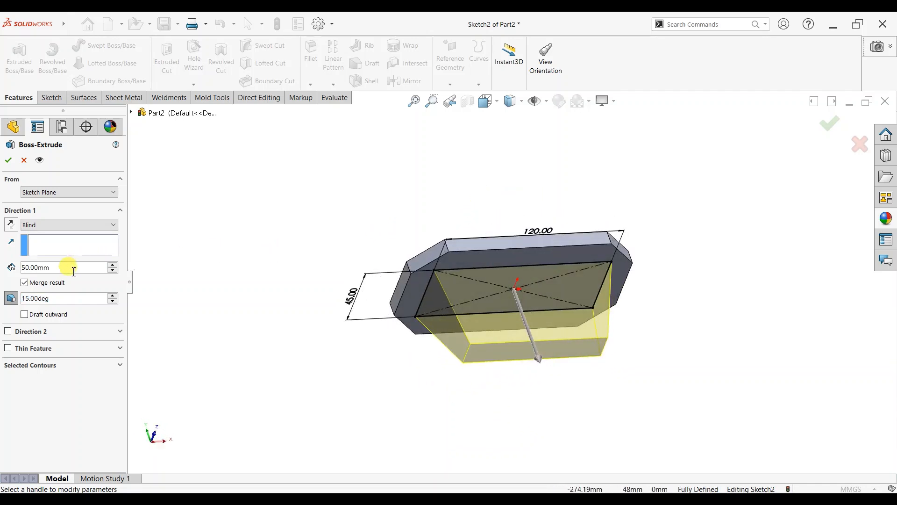
{"action": "type", "text": "45"}
{"action": "key", "text": "Return"}
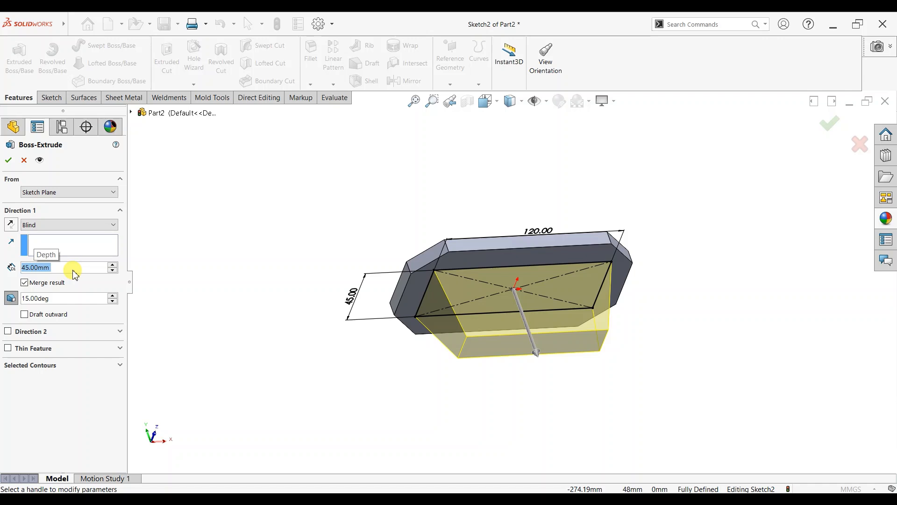
{"action": "type", "text": "15"}
{"action": "key", "text": "Return"}
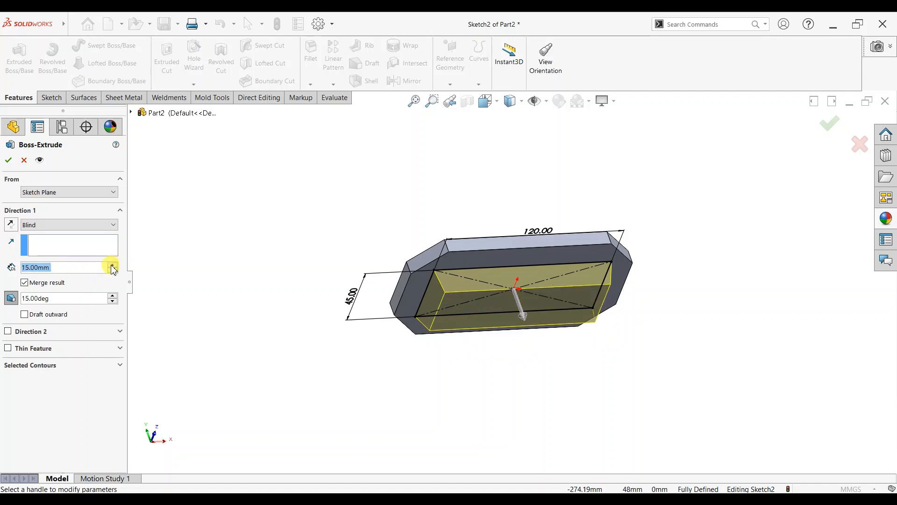
{"action": "left_click", "coordinate": [112, 266]}
{"action": "left_click", "coordinate": [112, 266]}
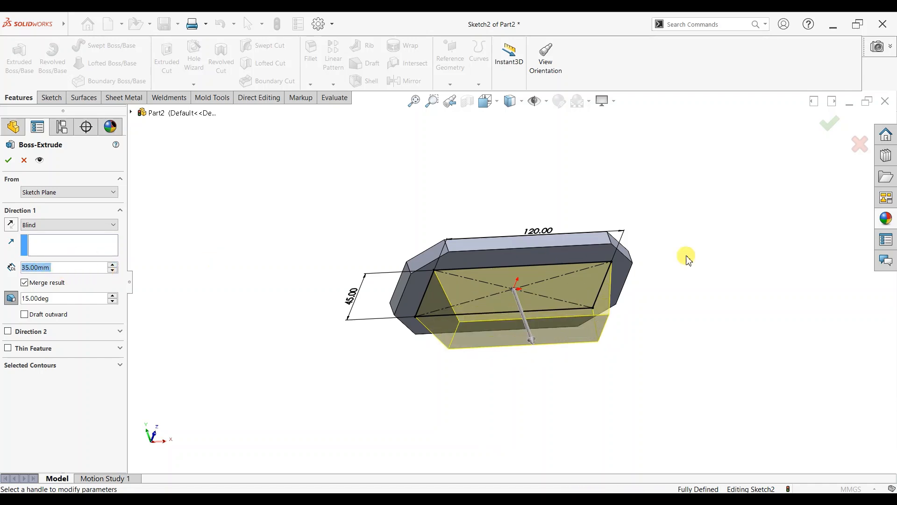
{"action": "middle_click_drag", "start_coordinate": [687, 260], "coordinate": [666, 310]}
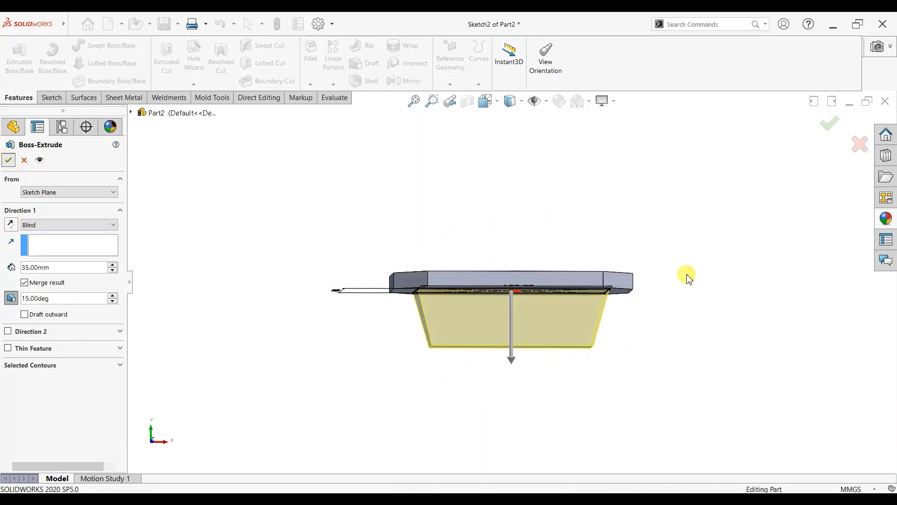
{"action": "key", "text": "Return"}
Start a 5 mm constant-radius fillet on the four edges where the tapered block meets the plate.
{"action": "middle_click_drag", "start_coordinate": [669, 323], "coordinate": [676, 221]}
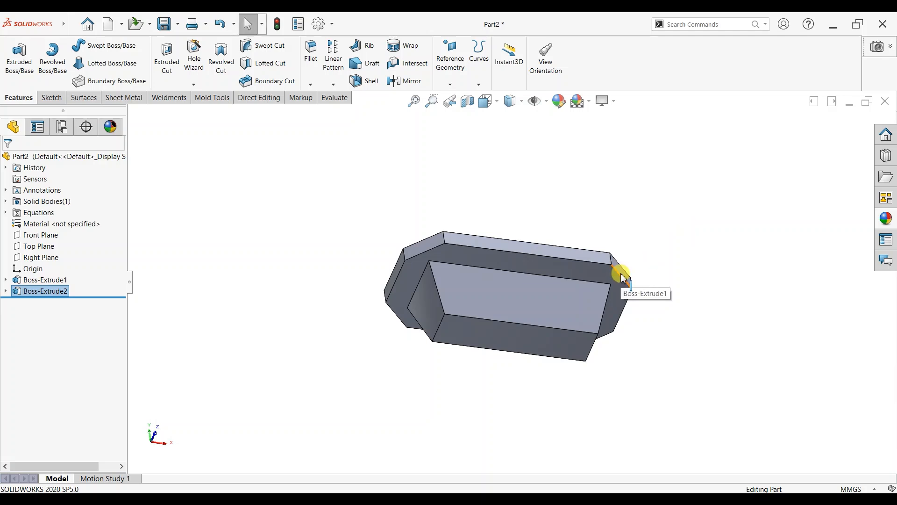
{"action": "scroll", "coordinate": [673, 238], "scroll_direction": "down", "scroll_amount": 2}
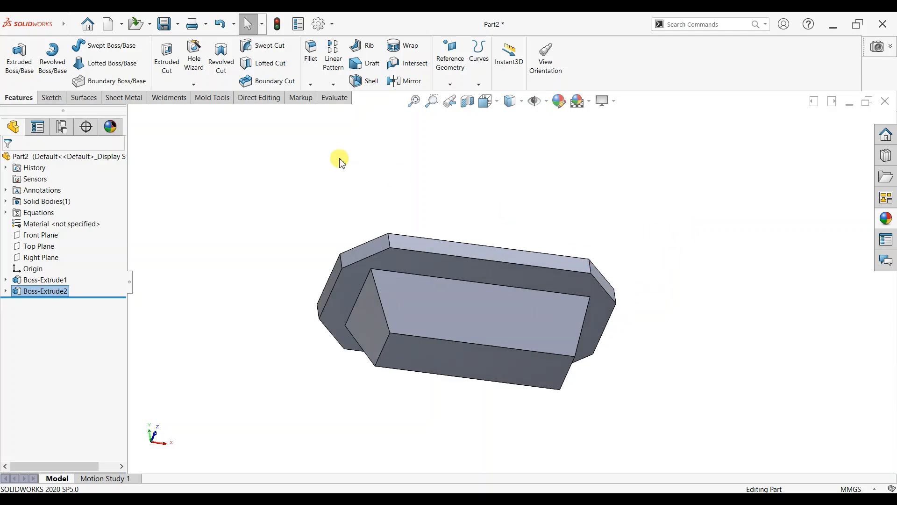
{"action": "left_click", "coordinate": [312, 84]}
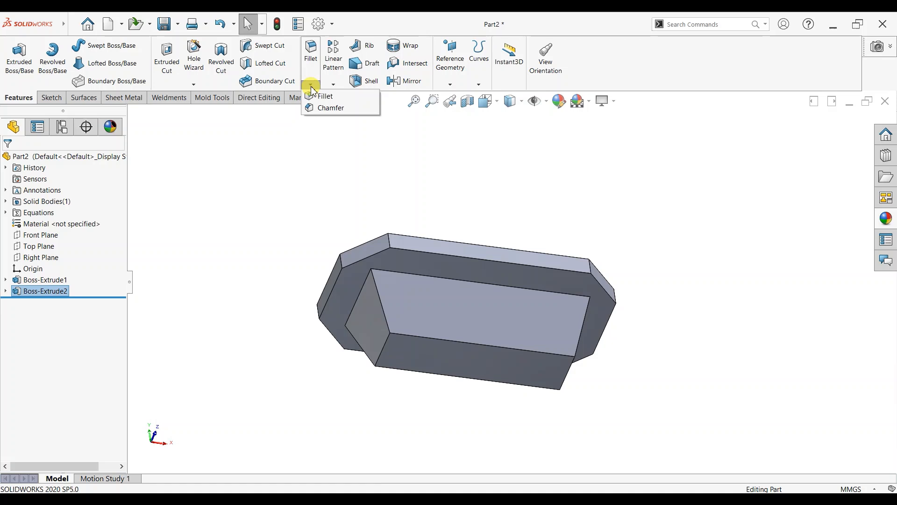
{"action": "left_click", "coordinate": [313, 68]}
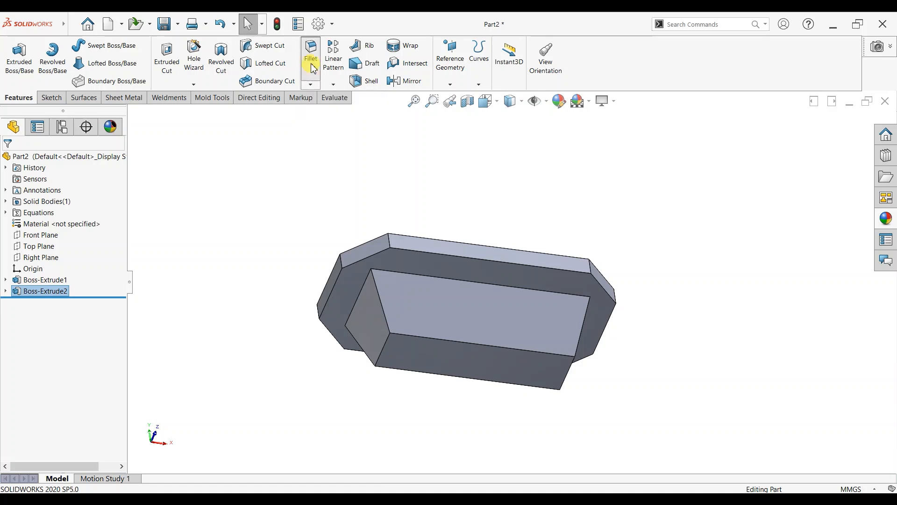
{"action": "left_click", "coordinate": [388, 270]}
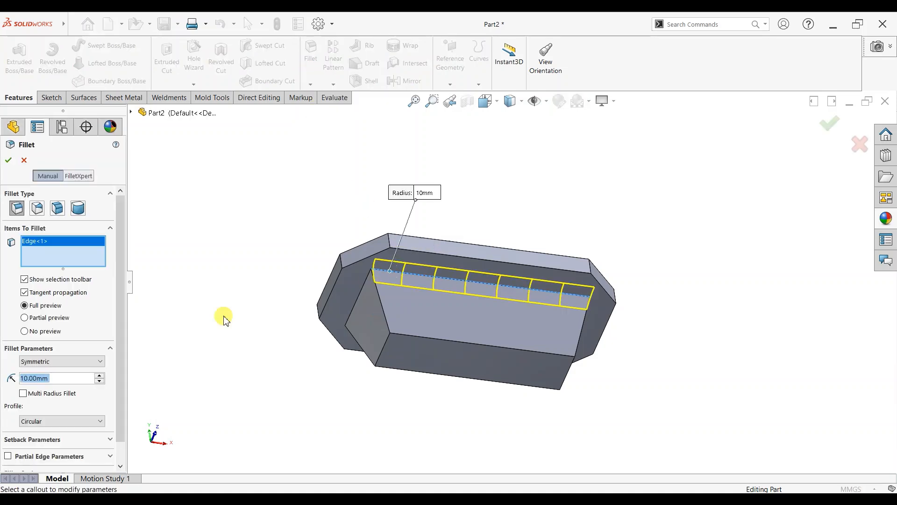
{"action": "type", "text": "5"}
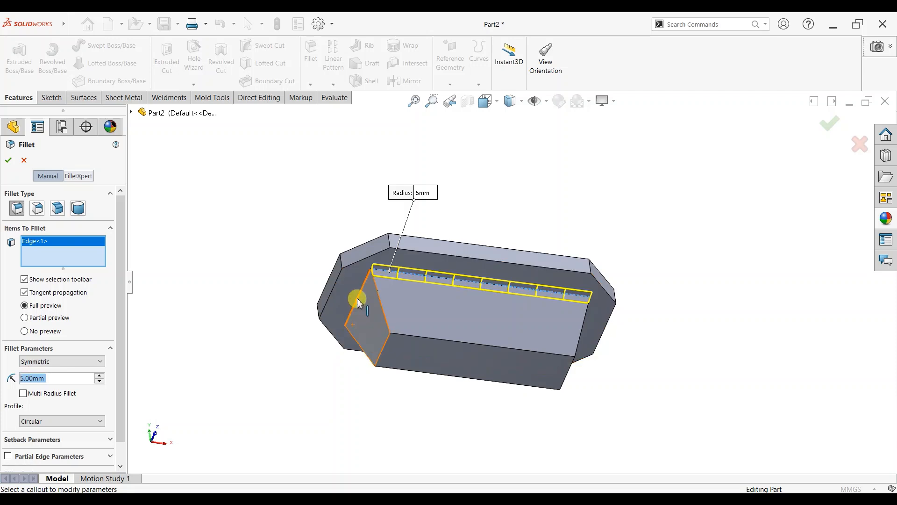
{"action": "left_click", "coordinate": [360, 301]}
{"action": "middle_click_drag", "start_coordinate": [360, 301], "coordinate": [580, 307]}
{"action": "left_click", "coordinate": [584, 327]}
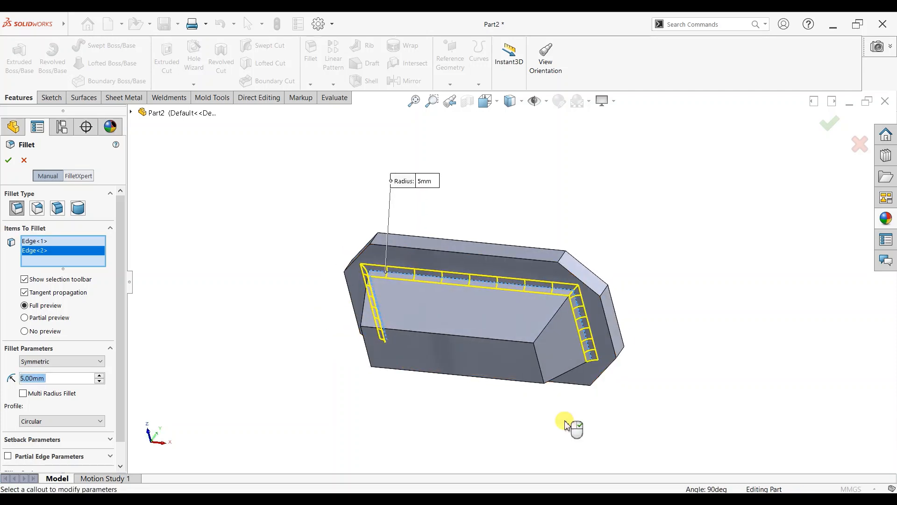
{"action": "middle_click_drag", "start_coordinate": [570, 425], "coordinate": [553, 360]}
{"action": "left_click", "coordinate": [553, 362]}
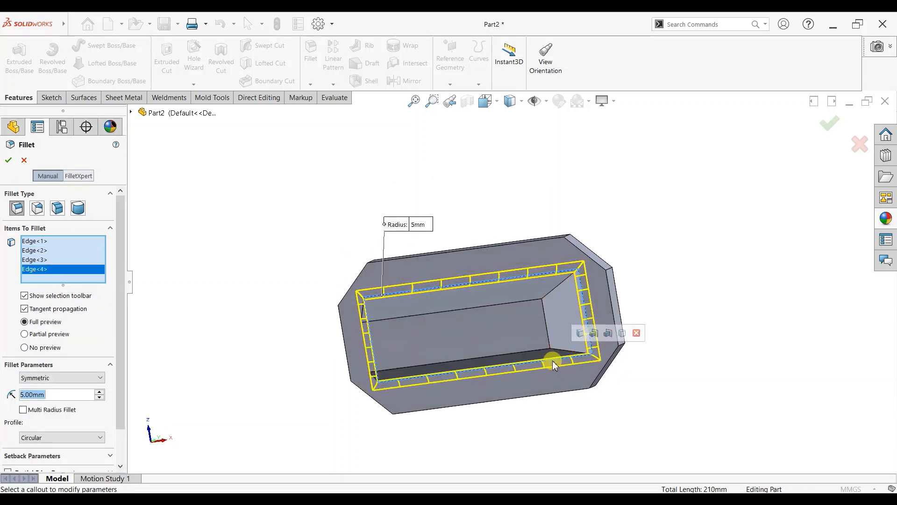
Add the tapered block's bottom face and its four slanted corner edges to the 5 mm fillet.
{"action": "left_click", "coordinate": [479, 330]}
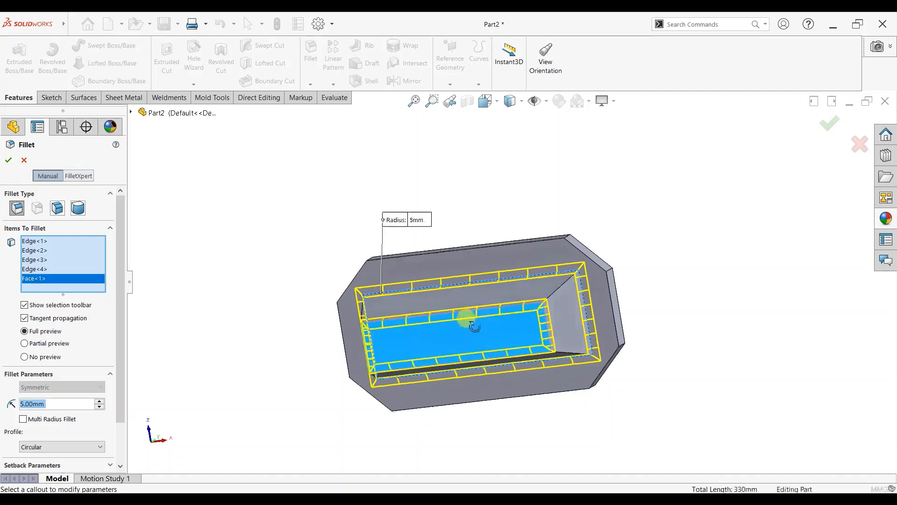
{"action": "middle_click_drag", "start_coordinate": [477, 328], "coordinate": [496, 423]}
{"action": "left_click", "coordinate": [373, 329]}
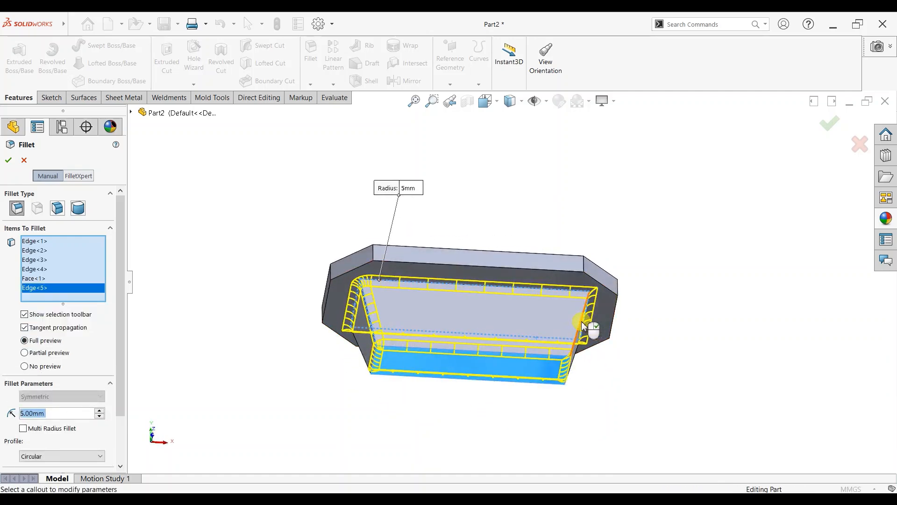
{"action": "left_click", "coordinate": [592, 328]}
{"action": "middle_click_drag", "start_coordinate": [594, 344], "coordinate": [560, 245]}
{"action": "left_click", "coordinate": [568, 352]}
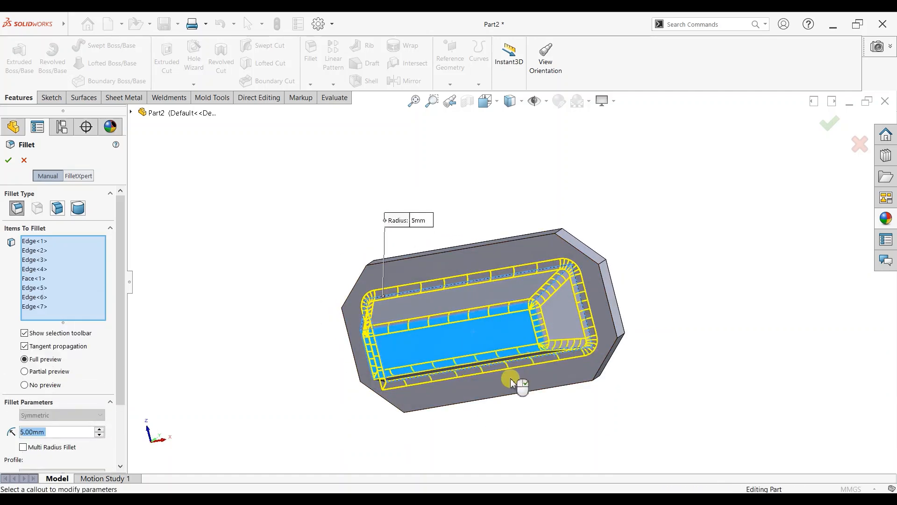
{"action": "middle_click_drag", "start_coordinate": [514, 380], "coordinate": [473, 364]}
{"action": "left_click", "coordinate": [384, 376]}
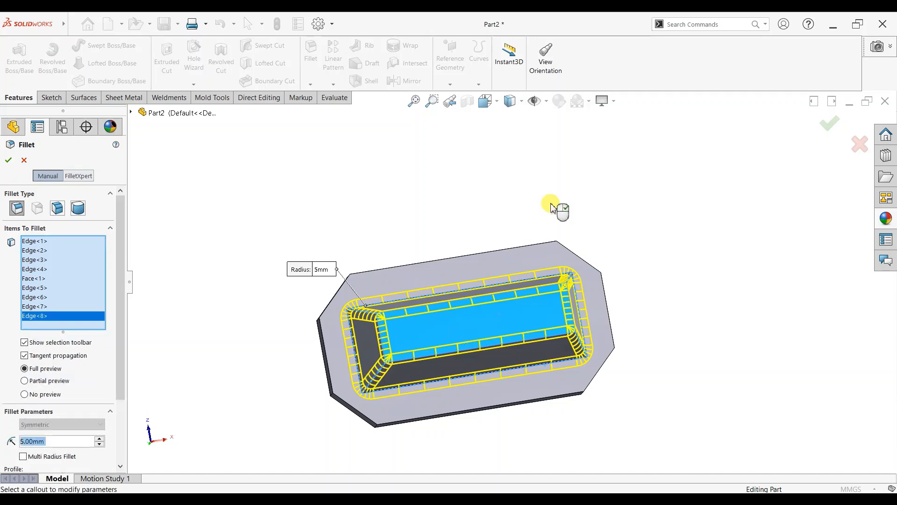
Add the full loop of eight outer edges around the plate's underside to the 5 mm fillet and apply it.
{"action": "middle_click_drag", "start_coordinate": [556, 206], "coordinate": [524, 389]}
{"action": "scroll", "coordinate": [645, 296], "scroll_direction": "down", "scroll_amount": 2}
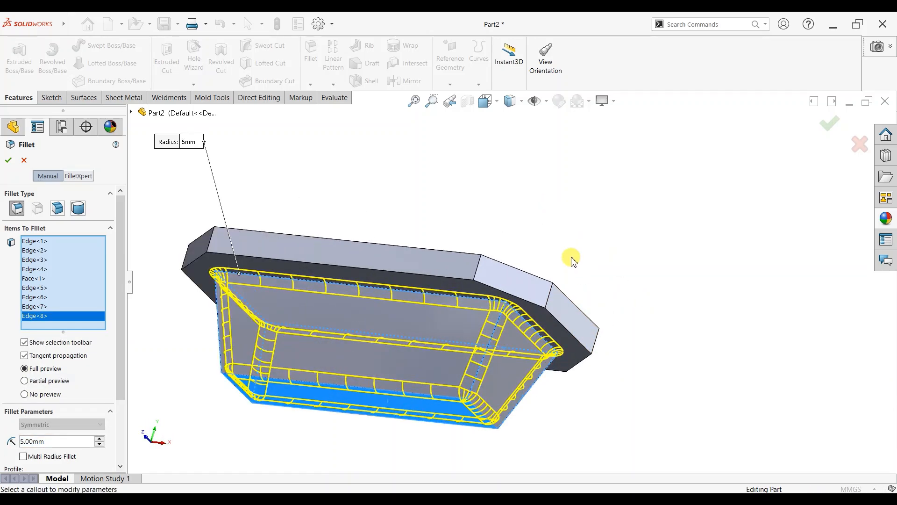
{"action": "left_click", "coordinate": [375, 265]}
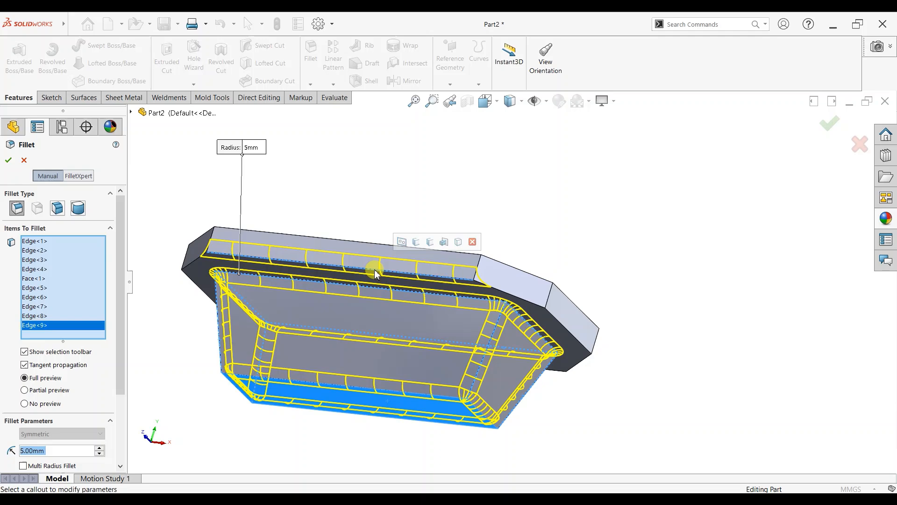
{"action": "left_click", "coordinate": [403, 243]}
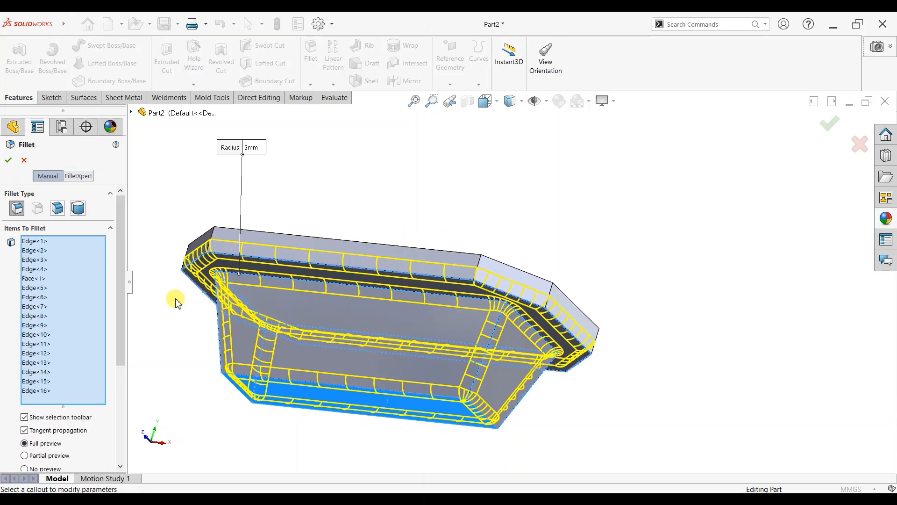
{"action": "left_click", "coordinate": [9, 161]}
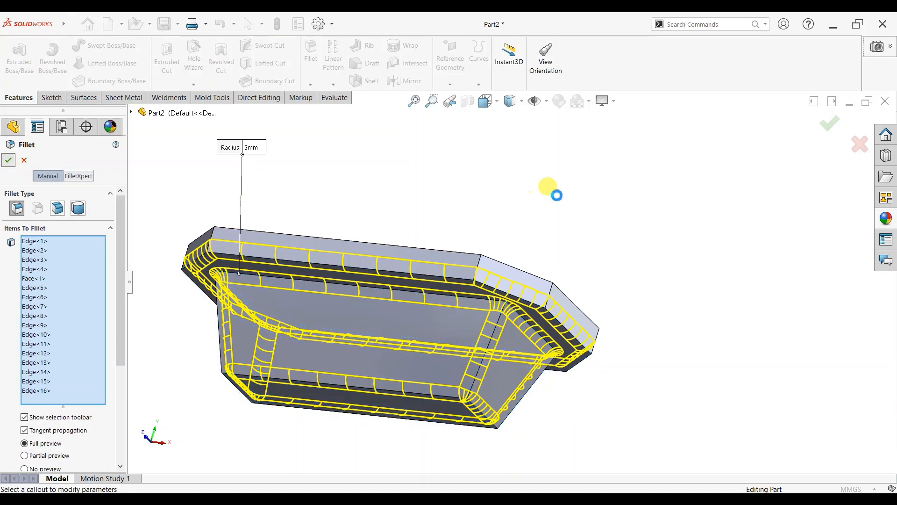
Shell the part to a 2 mm wall thickness, removing the plate's top face.
{"action": "scroll", "coordinate": [645, 278], "scroll_direction": "up", "scroll_amount": 2}
{"action": "middle_click_drag", "start_coordinate": [645, 276], "coordinate": [603, 314]}
{"action": "scroll", "coordinate": [338, 319], "scroll_direction": "down", "scroll_amount": 2}
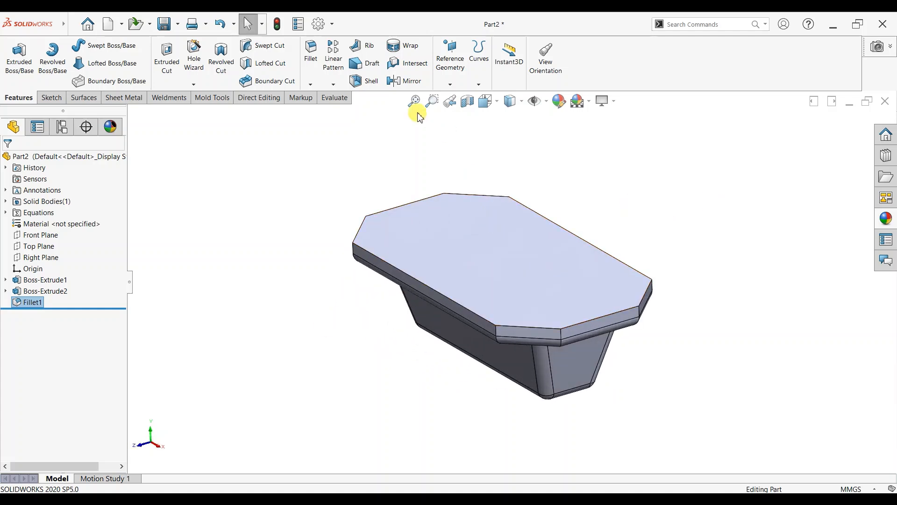
{"action": "left_click", "coordinate": [453, 268]}
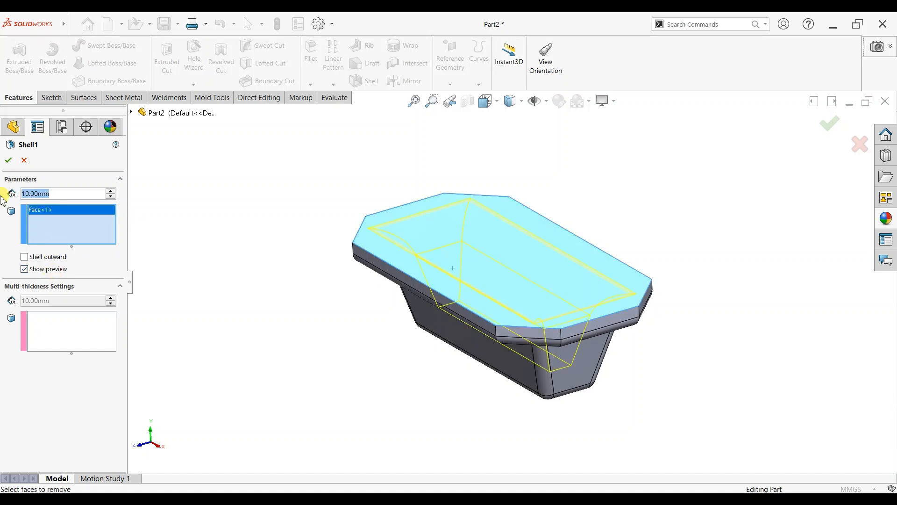
{"action": "type", "text": "2"}
{"action": "key", "text": "Return"}
{"action": "left_click", "coordinate": [6, 162]}
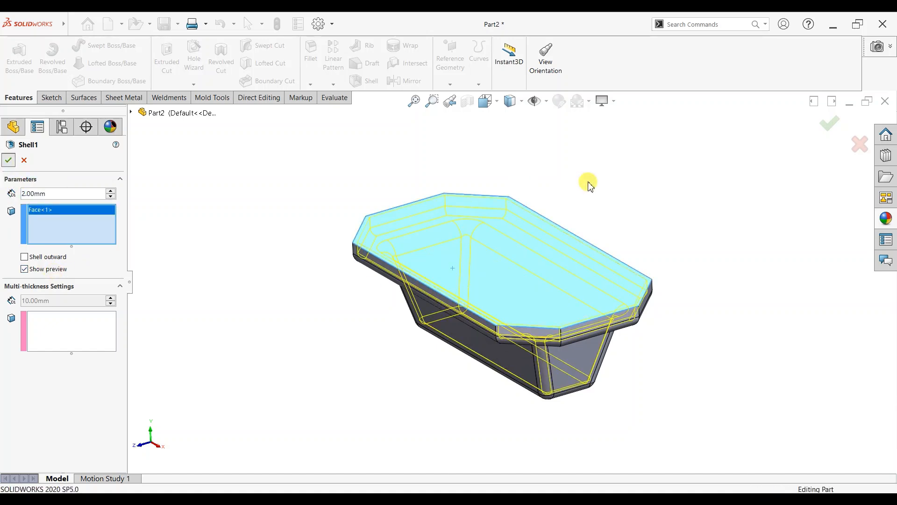
Edit the tapered block's extrusion and set its draft angle to 10°.
{"action": "middle_click_drag", "start_coordinate": [627, 192], "coordinate": [665, 233]}
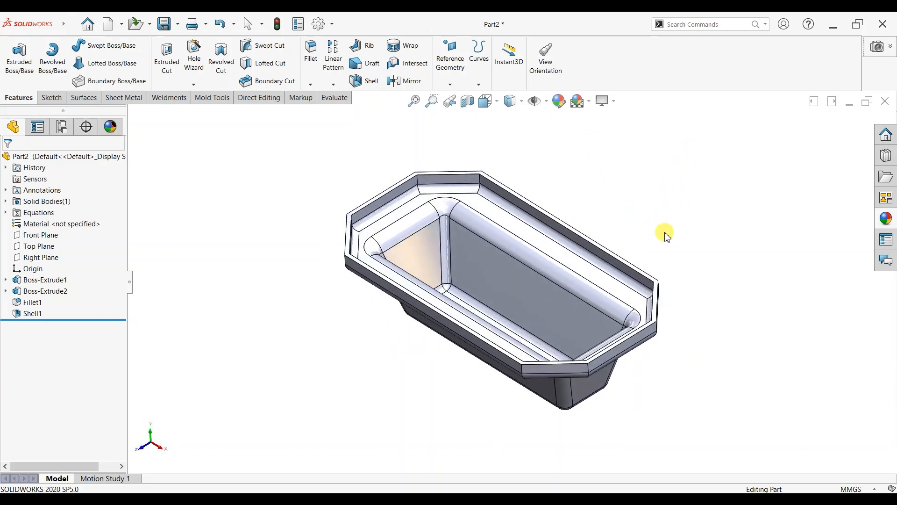
{"action": "scroll", "coordinate": [683, 330], "scroll_direction": "down", "scroll_amount": 1}
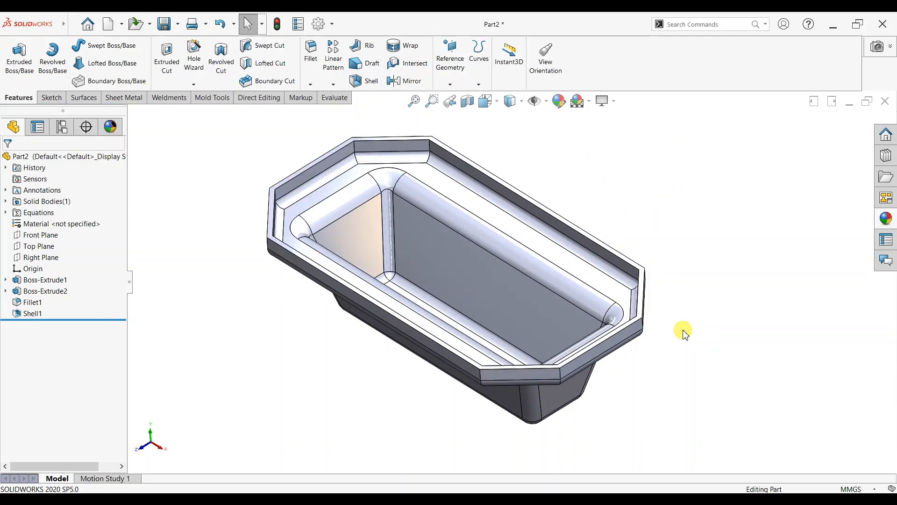
{"action": "left_click", "coordinate": [21, 293]}
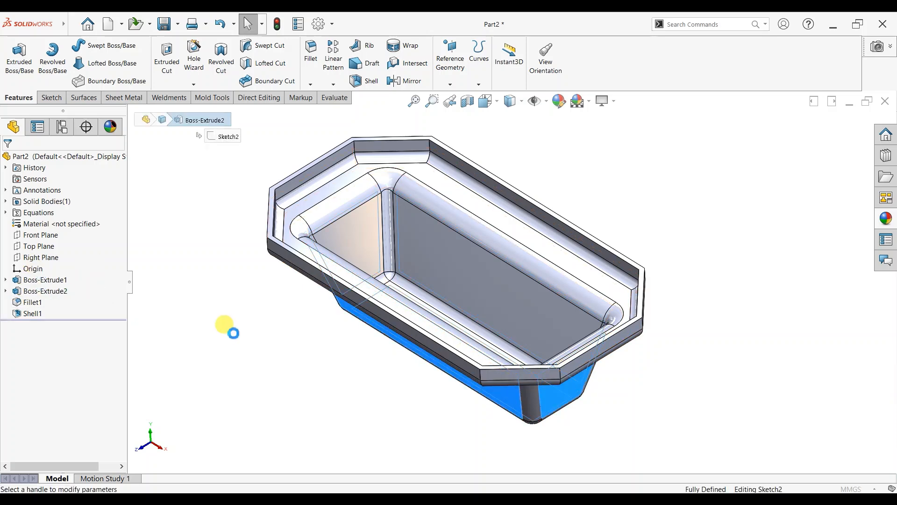
{"action": "left_click_drag", "start_coordinate": [56, 299], "coordinate": [1, 299]}
{"action": "type", "text": "1"}
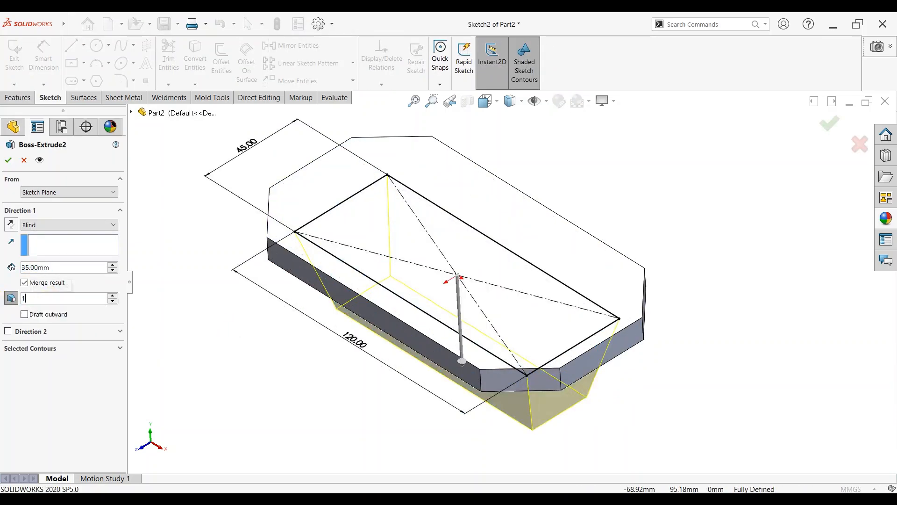
{"action": "type", "text": "0"}
{"action": "key", "text": "Return"}
{"action": "key", "text": "Return"}
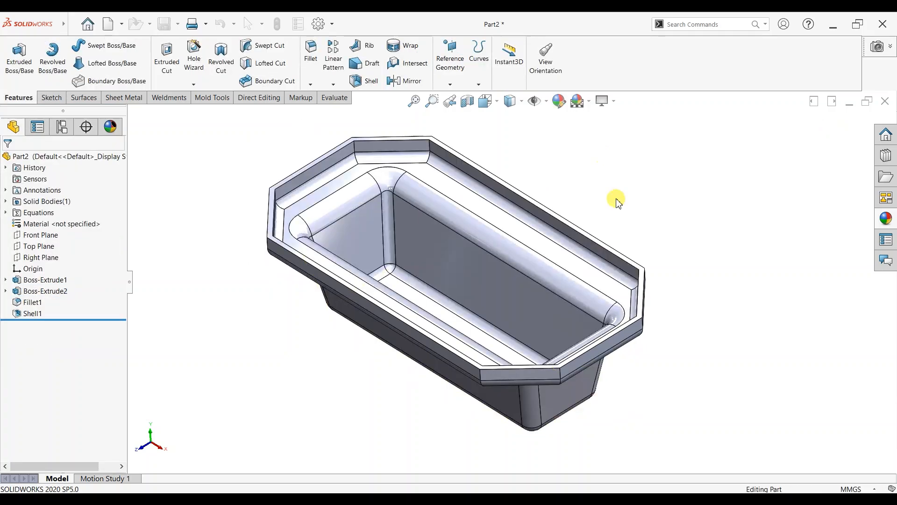
Recolour the whole part purple with RGB values 132, 32, 255.
{"action": "middle_click_drag", "start_coordinate": [616, 198], "coordinate": [668, 310]}
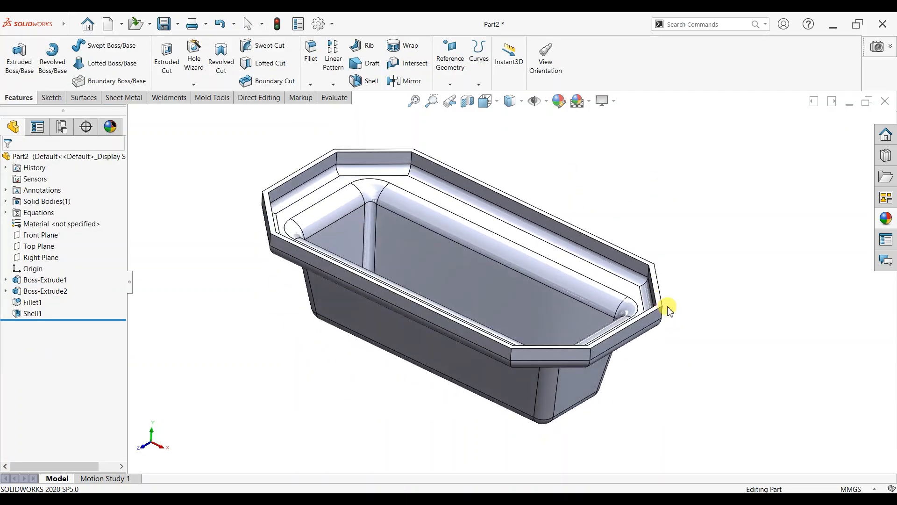
{"action": "left_click", "coordinate": [882, 224]}
{"action": "scroll", "coordinate": [886, 319], "scroll_direction": "down", "scroll_amount": 2}
{"action": "left_click", "coordinate": [642, 206]}
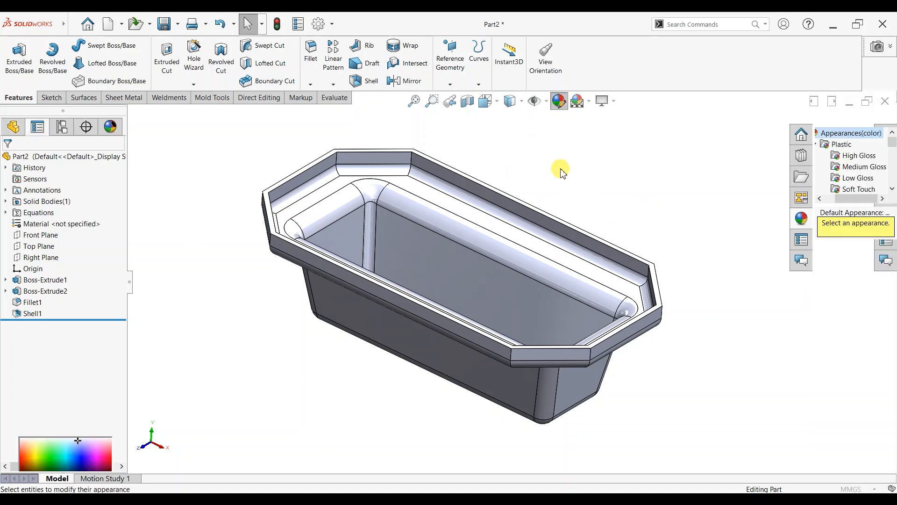
{"action": "left_click_drag", "start_coordinate": [120, 337], "coordinate": [120, 357]}
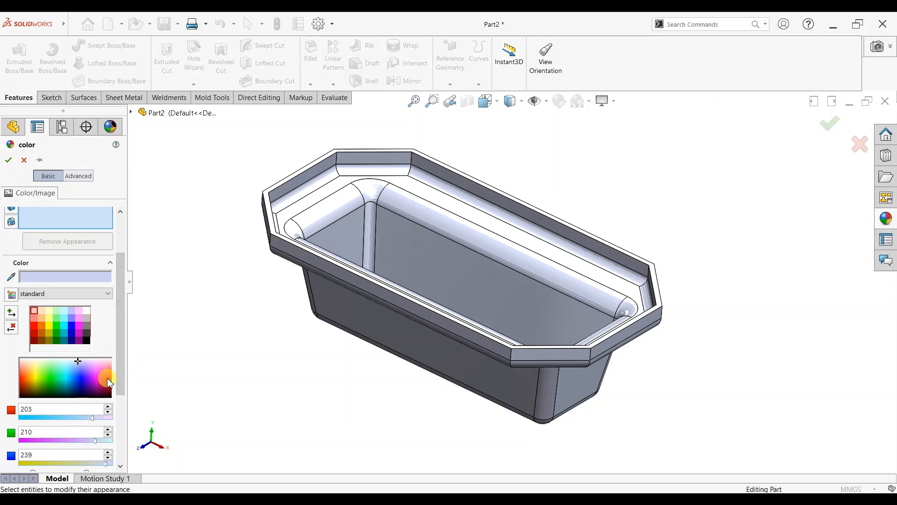
{"action": "left_click", "coordinate": [107, 378]}
{"action": "left_click", "coordinate": [95, 379]}
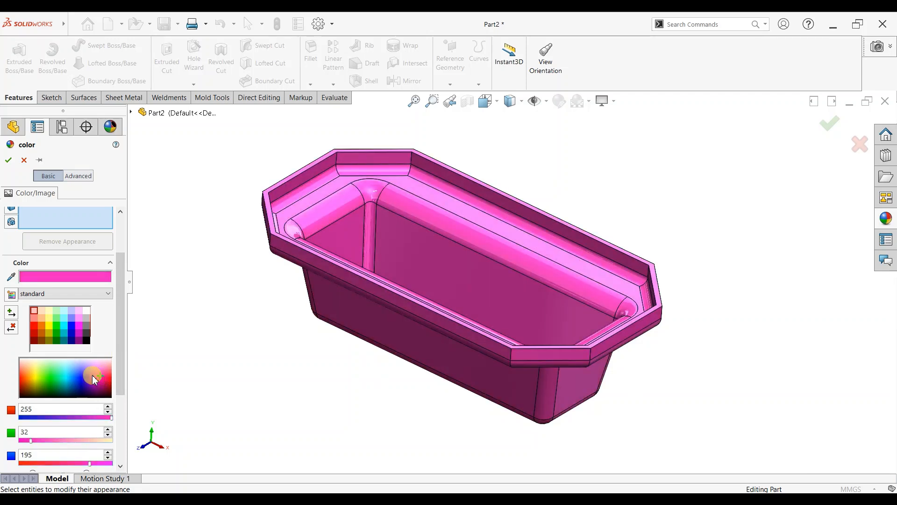
{"action": "left_click", "coordinate": [100, 380]}
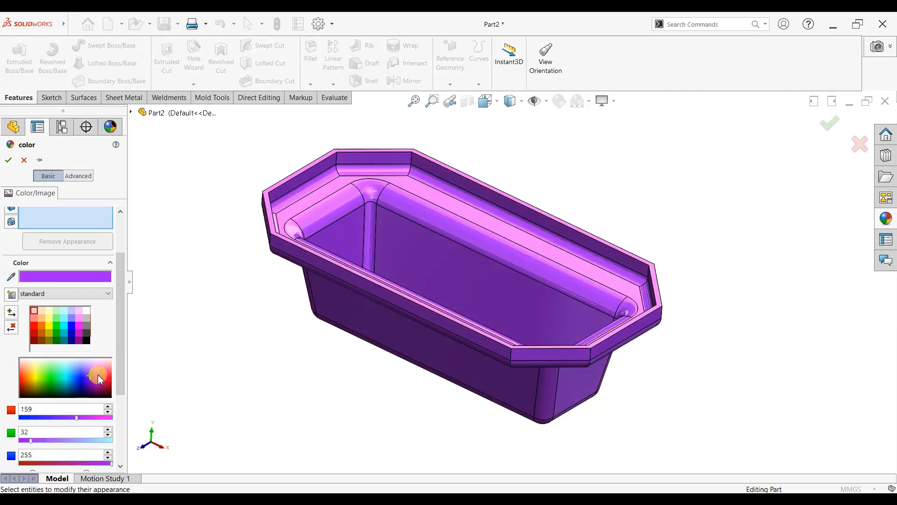
{"action": "left_click", "coordinate": [91, 378]}
{"action": "left_click", "coordinate": [88, 373]}
{"action": "left_click", "coordinate": [82, 374]}
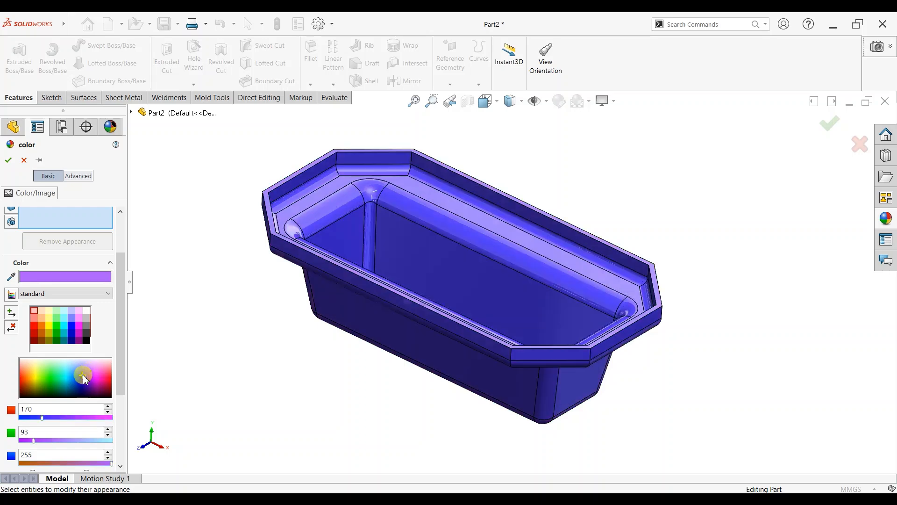
{"action": "left_click", "coordinate": [88, 376]}
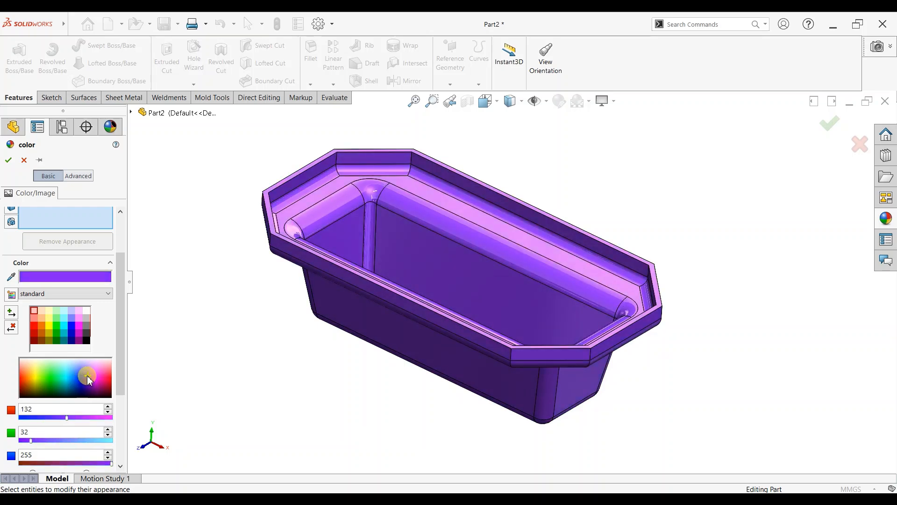
{"action": "key", "text": "Return"}
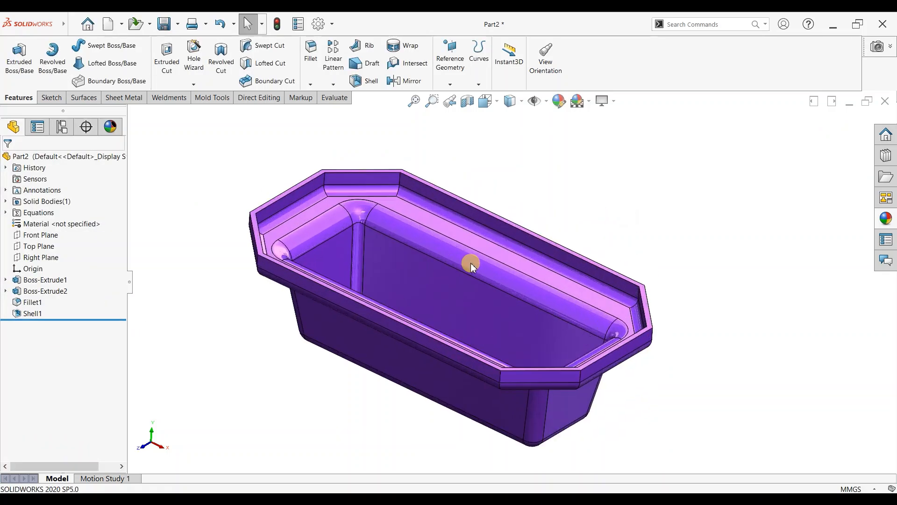
Run a draft analysis at 0.5° using the flat ledge inside the rim as the pull direction and keep its colours displayed.
{"action": "middle_click_drag", "start_coordinate": [571, 177], "coordinate": [592, 205]}
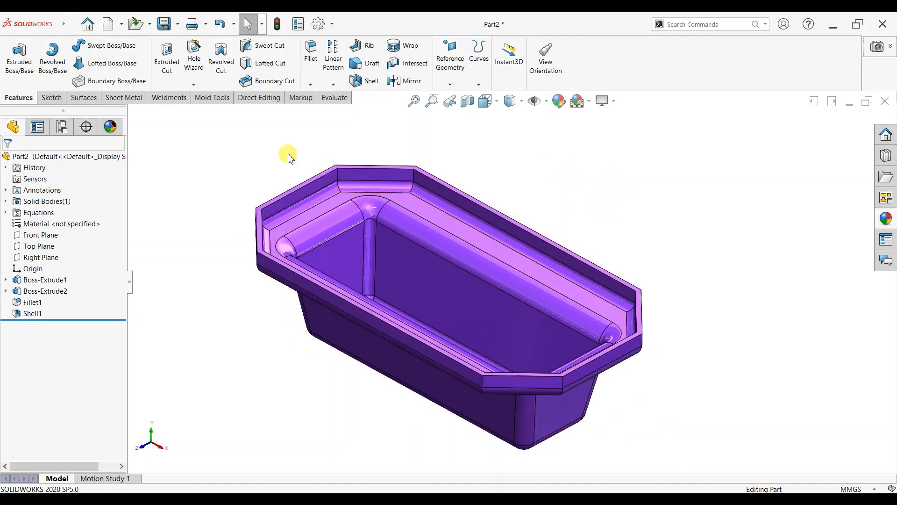
{"action": "left_click", "coordinate": [216, 99]}
{"action": "left_click", "coordinate": [169, 44]}
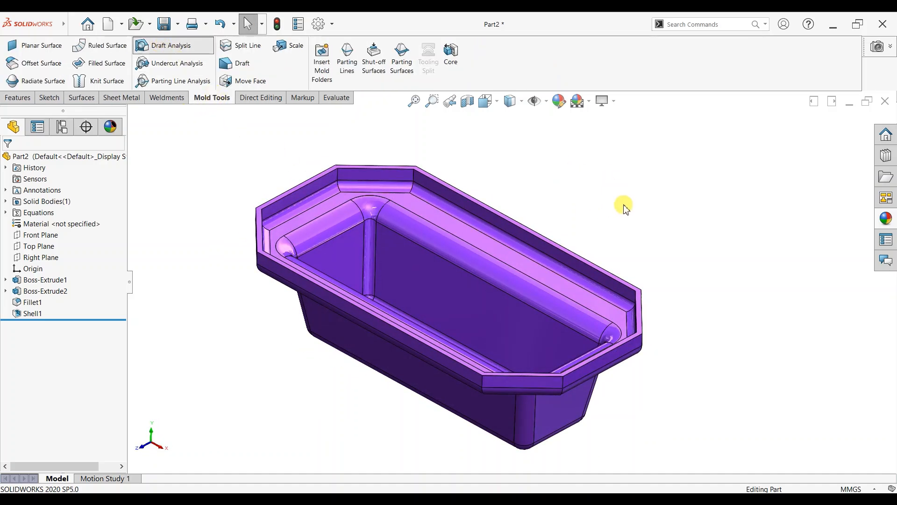
{"action": "middle_click_drag", "start_coordinate": [633, 267], "coordinate": [574, 191]}
{"action": "middle_click_drag", "start_coordinate": [598, 219], "coordinate": [601, 274]}
{"action": "left_click", "coordinate": [549, 290]}
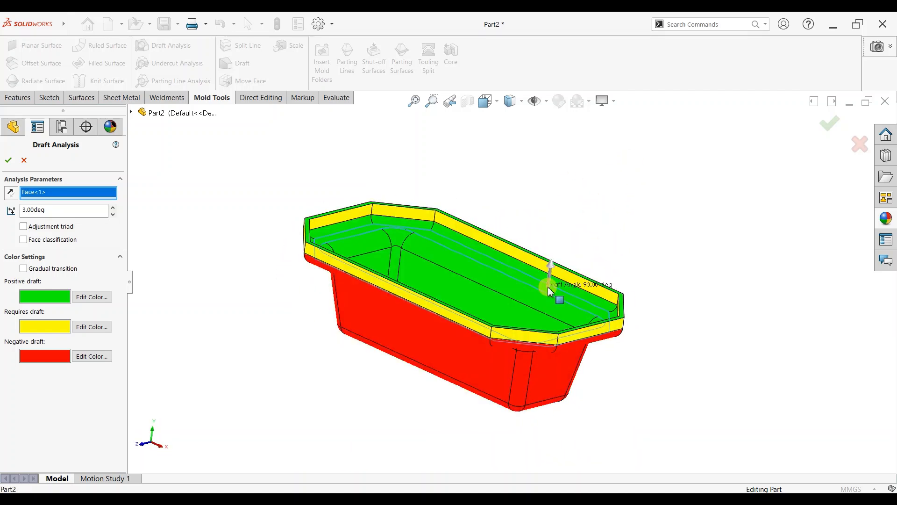
{"action": "mouse_move", "coordinate": [662, 339]}
{"action": "middle_mouse_down"}
{"action": "mouse_move", "coordinate": [659, 176]}
{"action": "mouse_move", "coordinate": [659, 317]}
{"action": "mouse_move", "coordinate": [657, 296]}
{"action": "mouse_move", "coordinate": [662, 319]}
{"action": "mouse_move", "coordinate": [672, 294]}
{"action": "mouse_move", "coordinate": [670, 327]}
{"action": "middle_mouse_up"}
{"action": "left_click", "coordinate": [107, 211]}
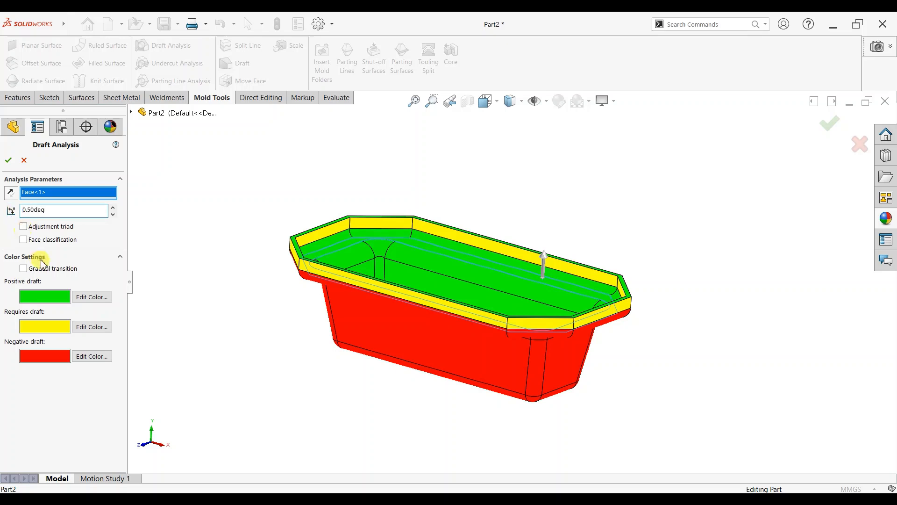
{"action": "left_click", "coordinate": [6, 162]}
Start a 1° draft with the flat ledge inside the rim as the neutral plane.
{"action": "scroll", "coordinate": [427, 297], "scroll_direction": "down", "scroll_amount": 2}
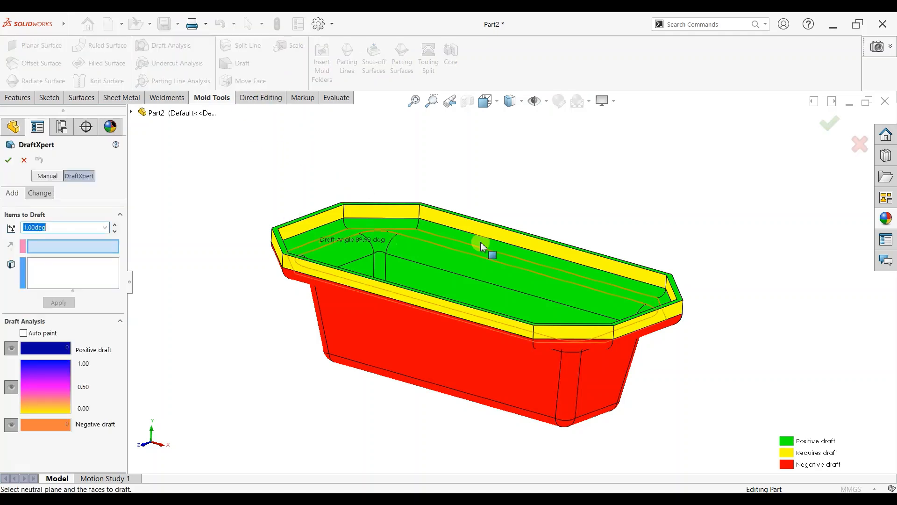
{"action": "middle_click_drag", "start_coordinate": [472, 251], "coordinate": [407, 251]}
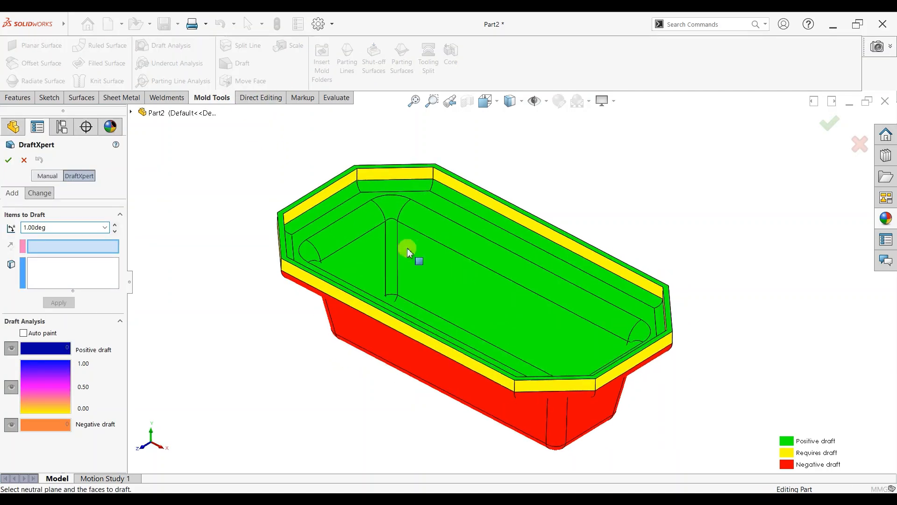
{"action": "left_click", "coordinate": [340, 216]}
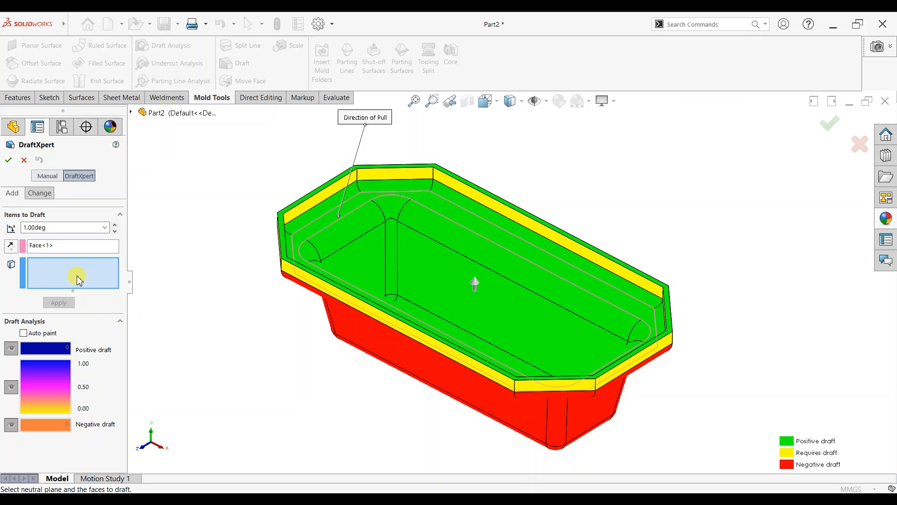
Select the first four outer side faces of the rim, around one long side and the adjoining end, as faces to draft.
{"action": "left_click", "coordinate": [308, 279]}
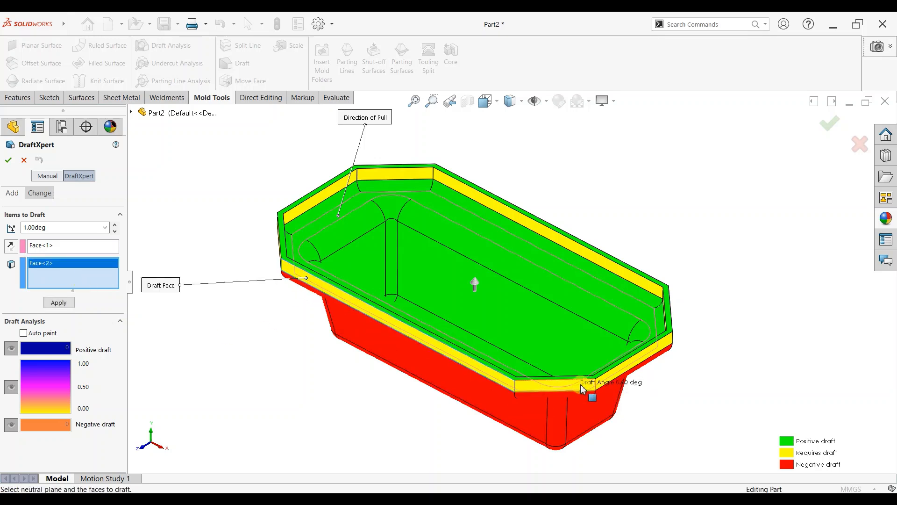
{"action": "left_click", "coordinate": [616, 374]}
{"action": "left_click", "coordinate": [632, 339]}
{"action": "middle_click_drag", "start_coordinate": [691, 309], "coordinate": [653, 309]}
{"action": "left_click", "coordinate": [578, 319]}
{"action": "middle_click_drag", "start_coordinate": [630, 254], "coordinate": [601, 267]}
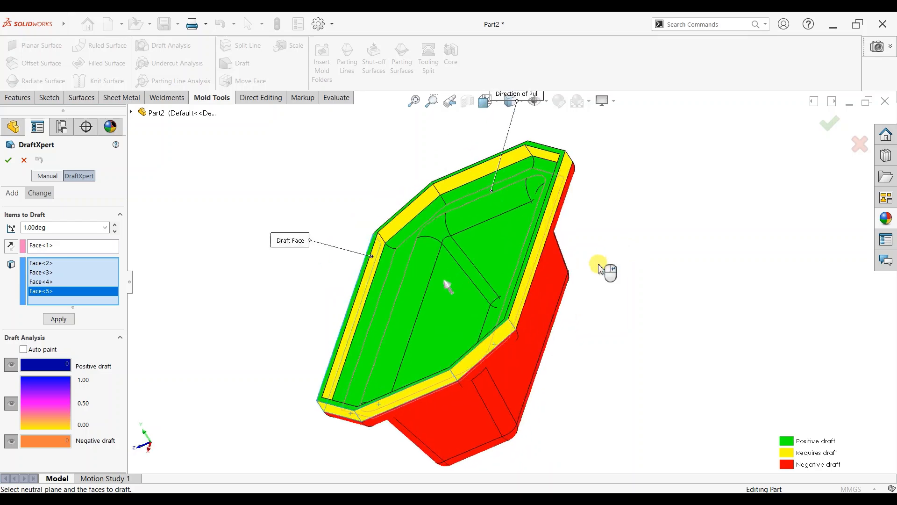
Add the remaining four outer side faces of the rim and apply the 1° draft.
{"action": "left_click", "coordinate": [430, 326]}
{"action": "middle_click_drag", "start_coordinate": [431, 325], "coordinate": [559, 239]}
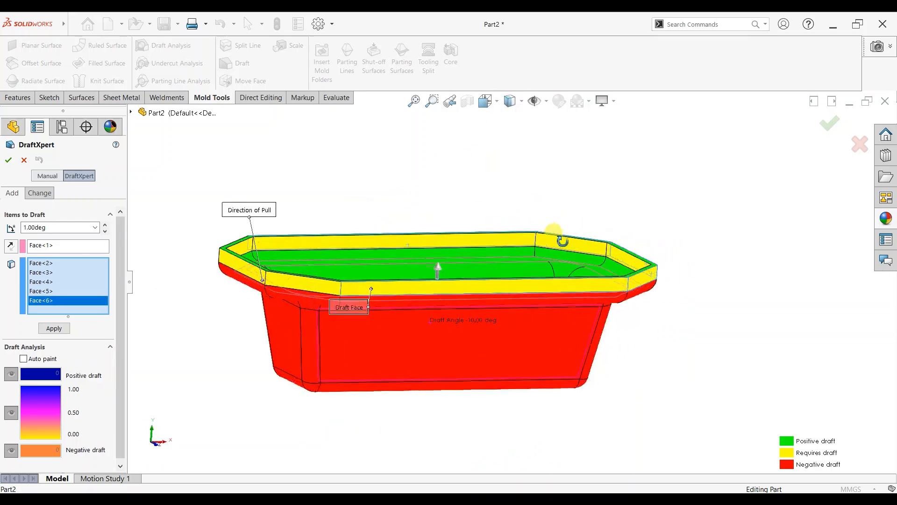
{"action": "left_click", "coordinate": [296, 291]}
{"action": "middle_click_drag", "start_coordinate": [329, 262], "coordinate": [327, 309]}
{"action": "left_click", "coordinate": [309, 302]}
{"action": "left_click", "coordinate": [338, 323]}
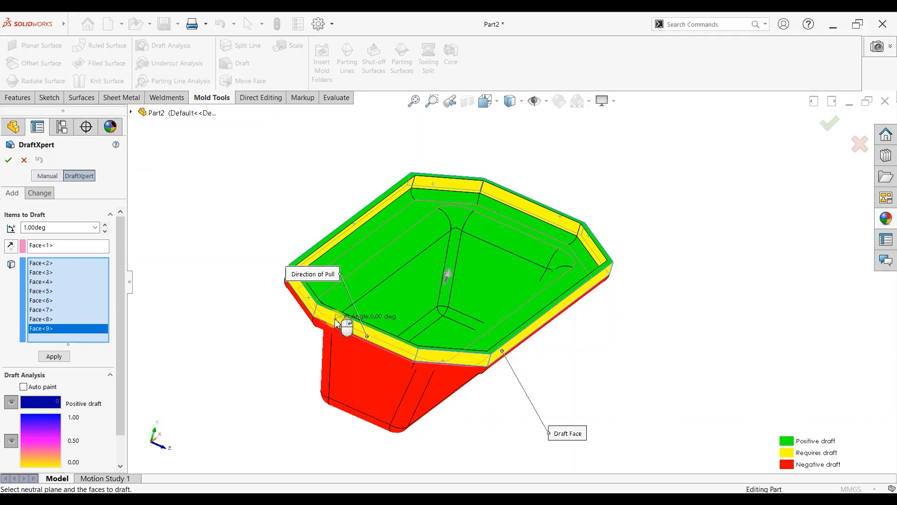
{"action": "middle_click_drag", "start_coordinate": [273, 327], "coordinate": [121, 299]}
{"action": "left_click", "coordinate": [57, 359]}
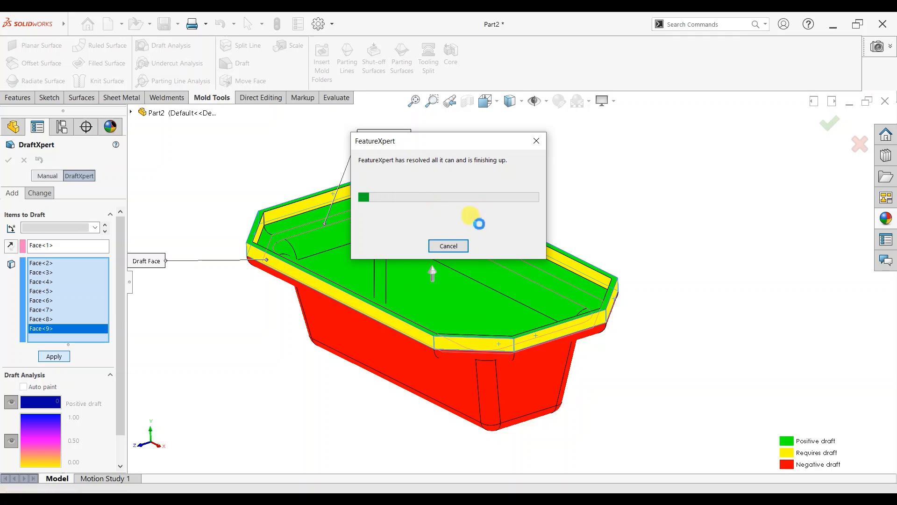
{"action": "middle_click_drag", "start_coordinate": [479, 279], "coordinate": [621, 238]}
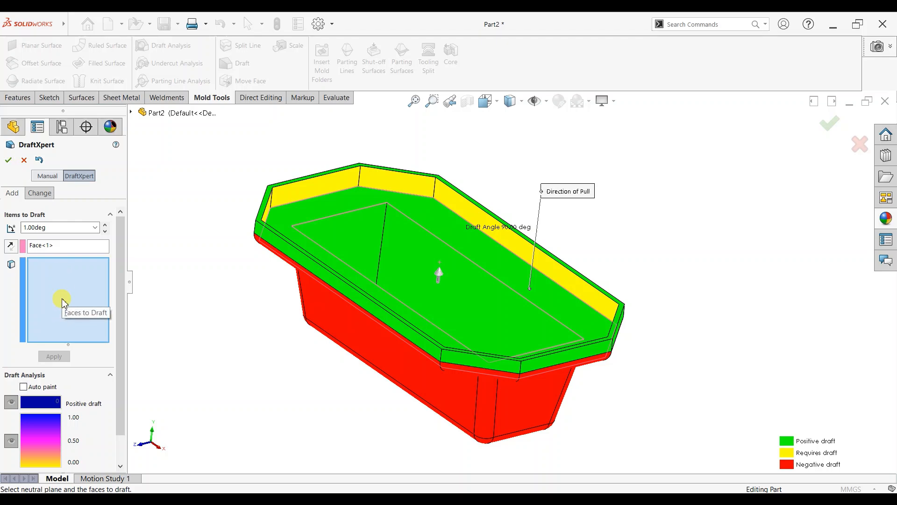
{"action": "left_click", "coordinate": [8, 160]}
{"action": "left_click", "coordinate": [53, 324]}
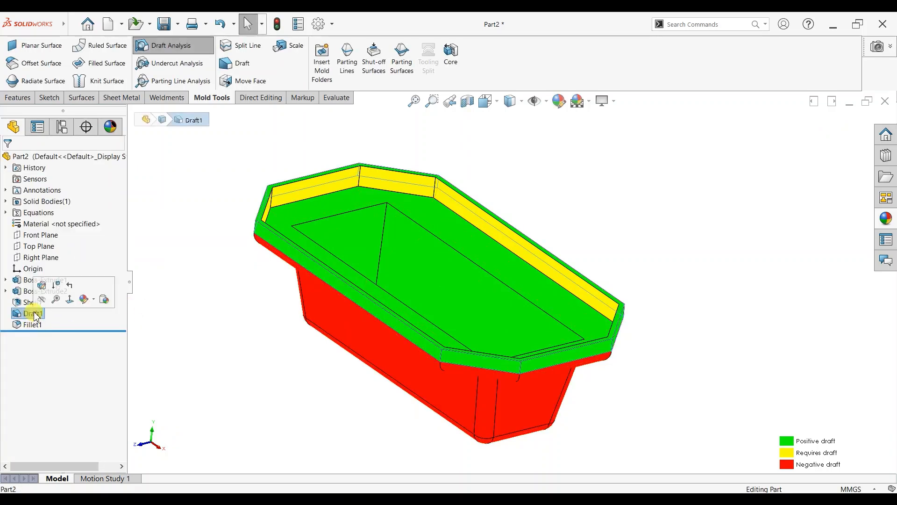
{"action": "left_click", "coordinate": [234, 324]}
Start a second 1° draft with the flat ledge inside the rim as the neutral plane again.
{"action": "left_click", "coordinate": [242, 63]}
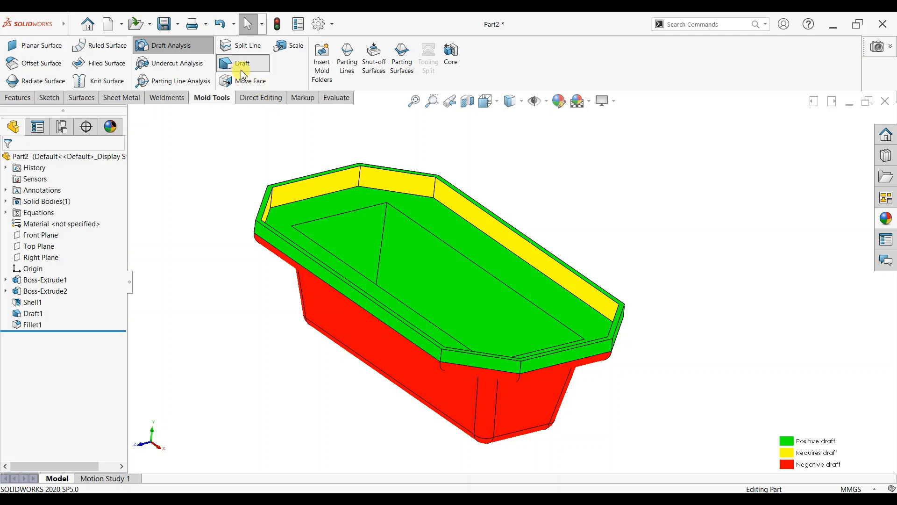
{"action": "scroll", "coordinate": [357, 231], "scroll_direction": "down", "scroll_amount": 2}
{"action": "left_click", "coordinate": [374, 199]}
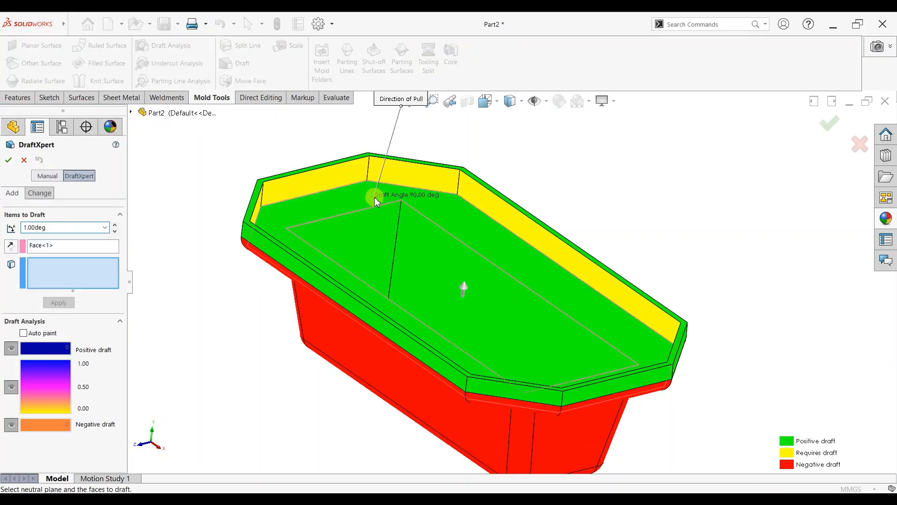
{"action": "left_click", "coordinate": [29, 281]}
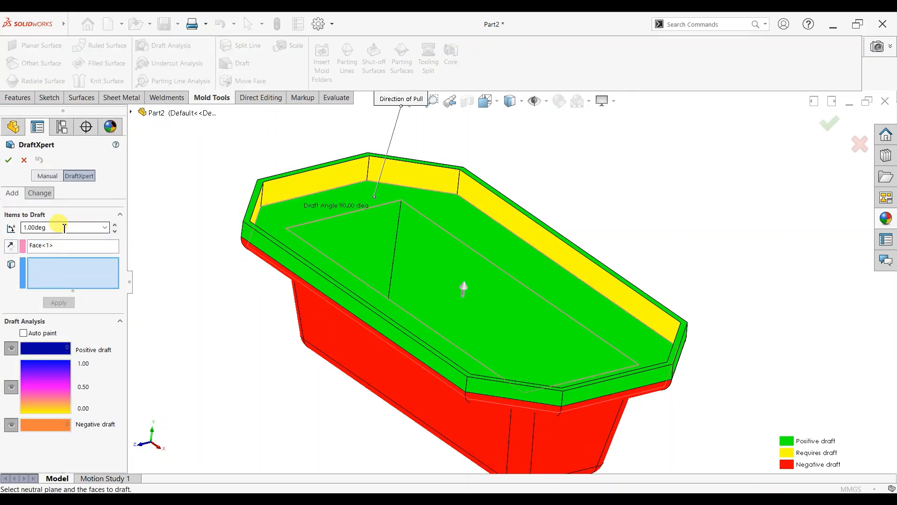
Draft the inner side faces all around the rim by 1° and turn off the draft analysis display.
{"action": "left_click", "coordinate": [336, 170]}
{"action": "left_click", "coordinate": [384, 172]}
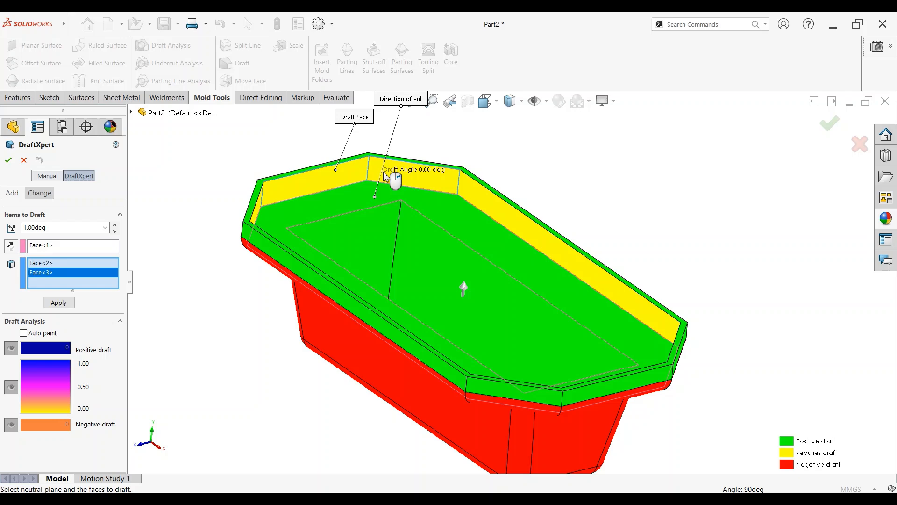
{"action": "left_click", "coordinate": [487, 196]}
{"action": "middle_click_drag", "start_coordinate": [525, 250], "coordinate": [496, 206]}
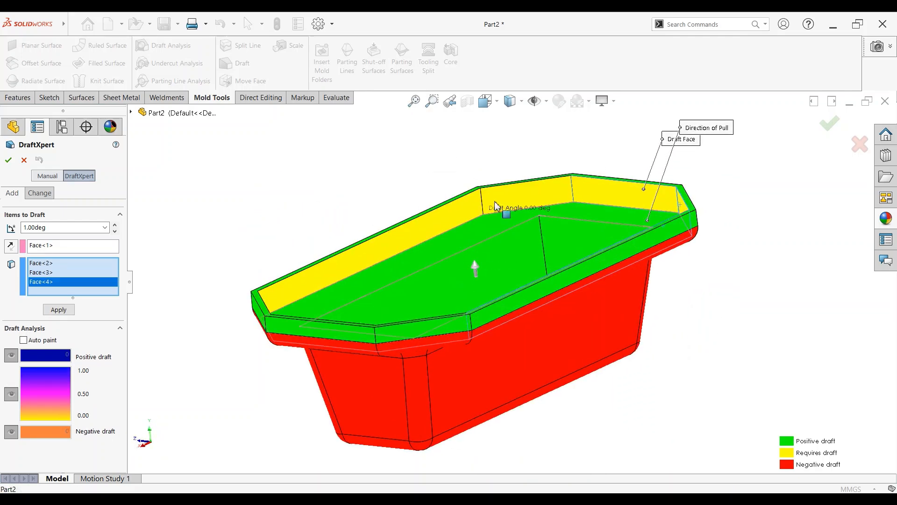
{"action": "left_click", "coordinate": [496, 205]}
{"action": "left_click", "coordinate": [457, 210]}
{"action": "middle_click_drag", "start_coordinate": [433, 261], "coordinate": [280, 266]}
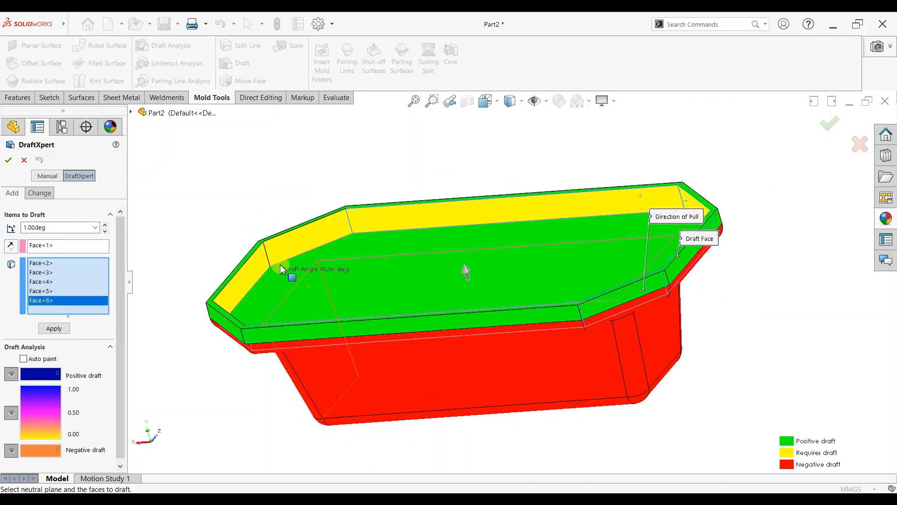
{"action": "left_click", "coordinate": [260, 260]}
{"action": "left_click", "coordinate": [304, 250]}
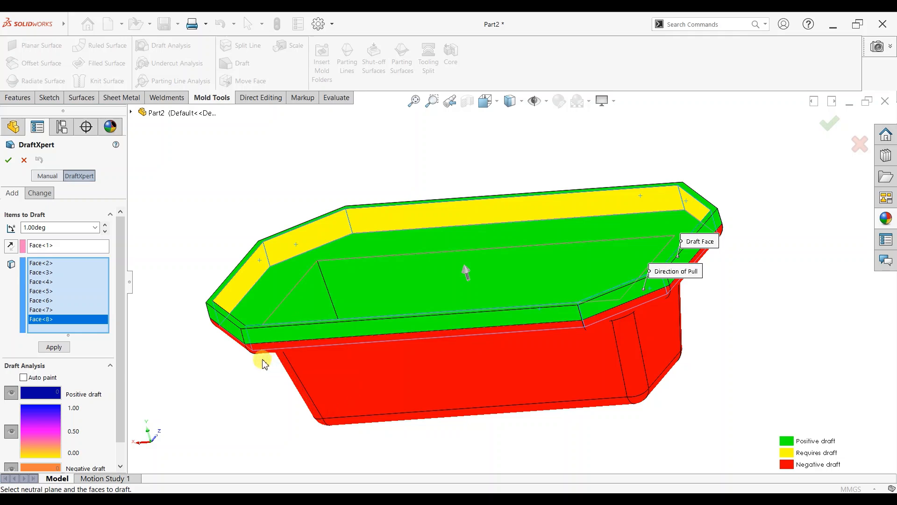
{"action": "left_click", "coordinate": [39, 347]}
{"action": "middle_click_drag", "start_coordinate": [411, 262], "coordinate": [553, 313]}
{"action": "left_click", "coordinate": [9, 160]}
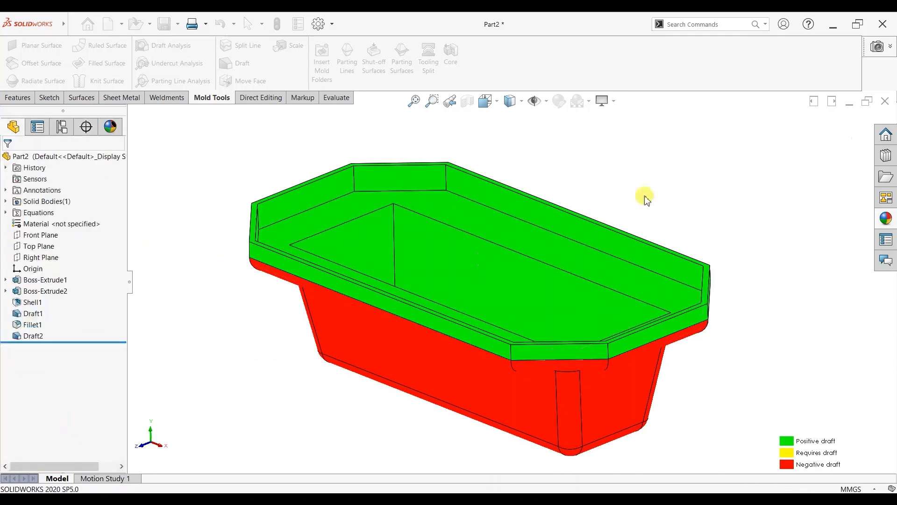
{"action": "left_click", "coordinate": [181, 50]}
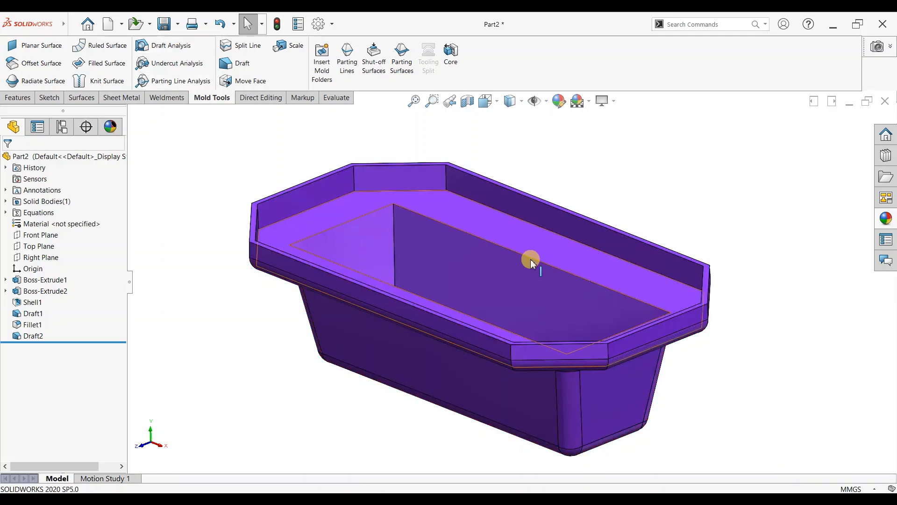
Examine the drafted rim walls from above and close up at a chamfered corner, finishing in an isometric view.
{"action": "middle_click_drag", "start_coordinate": [531, 261], "coordinate": [619, 279]}
{"action": "key", "text": "space"}
{"action": "left_click", "coordinate": [388, 280]}
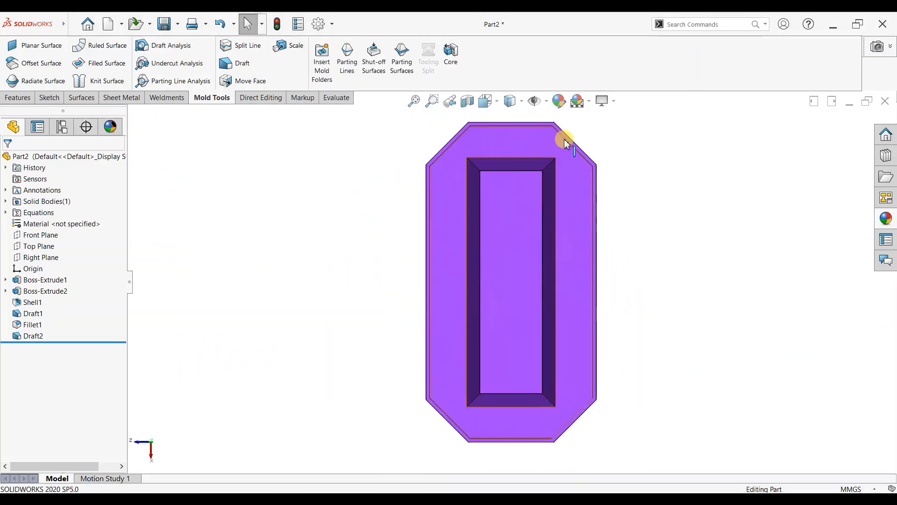
{"action": "scroll", "coordinate": [559, 205], "scroll_direction": "down", "scroll_amount": 6}
{"action": "scroll", "coordinate": [683, 230], "scroll_direction": "up", "scroll_amount": 2}
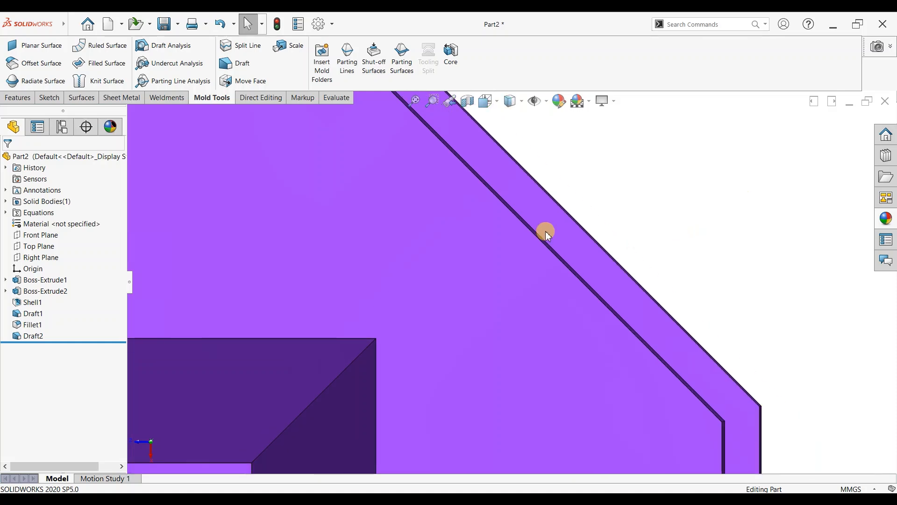
{"action": "scroll", "coordinate": [602, 242], "scroll_direction": "up", "scroll_amount": 5}
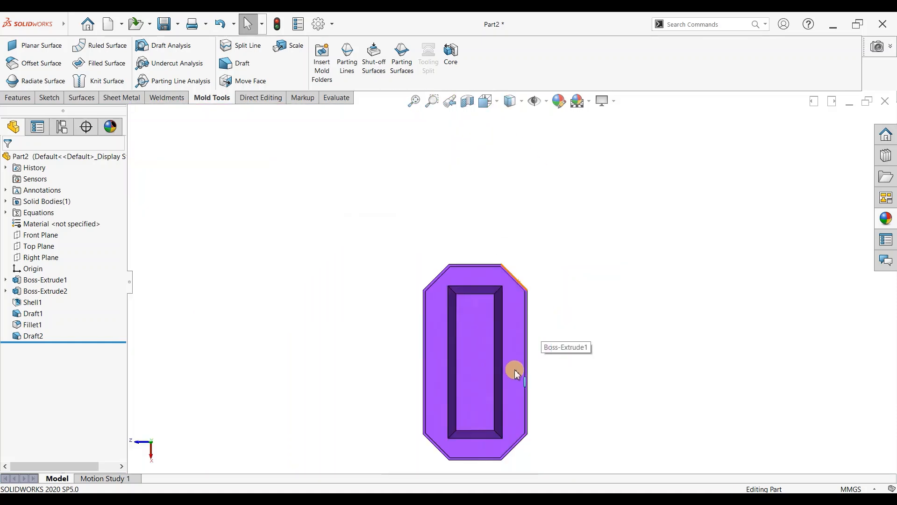
{"action": "key", "text": "space"}
{"action": "left_click", "coordinate": [407, 308]}
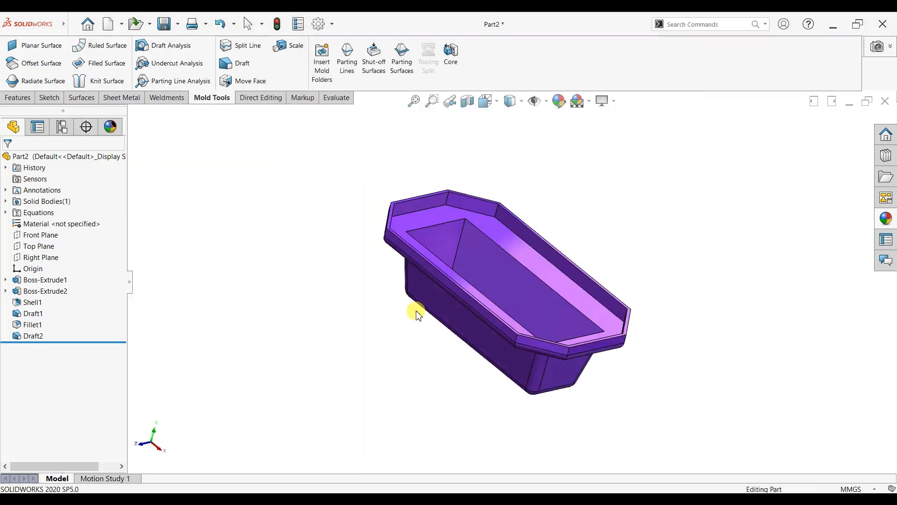
Start a parting line pulled along the flat ledge inside the rim and run its draft analysis at 0.50°.
{"action": "scroll", "coordinate": [544, 200], "scroll_direction": "down", "scroll_amount": 1}
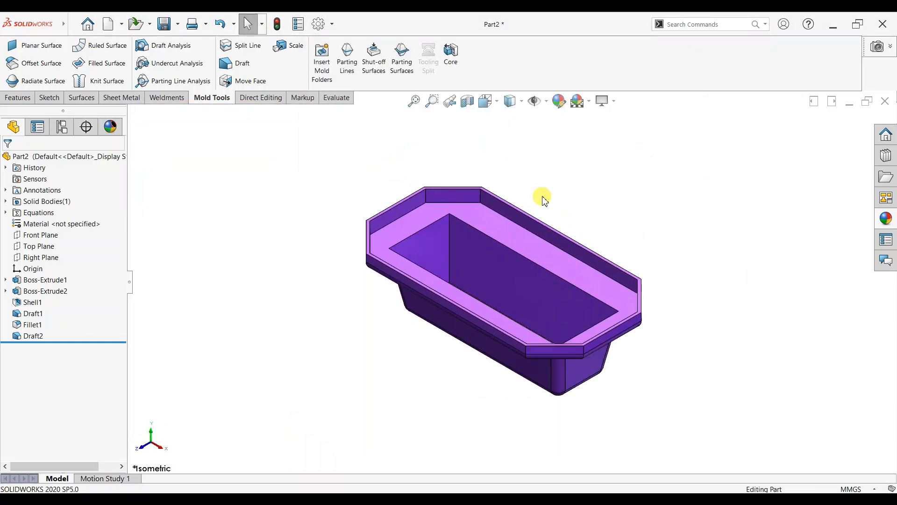
{"action": "left_click", "coordinate": [348, 62]}
{"action": "scroll", "coordinate": [623, 219], "scroll_direction": "down", "scroll_amount": 1}
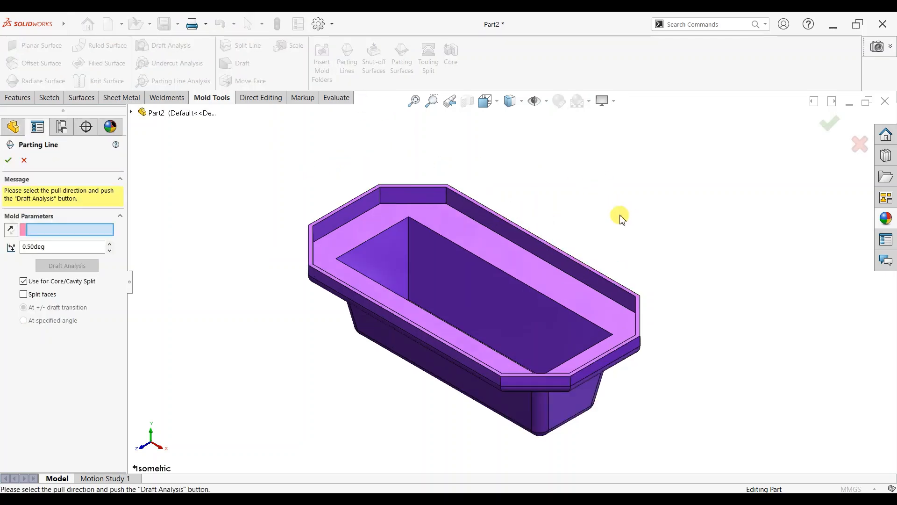
{"action": "left_click", "coordinate": [468, 231]}
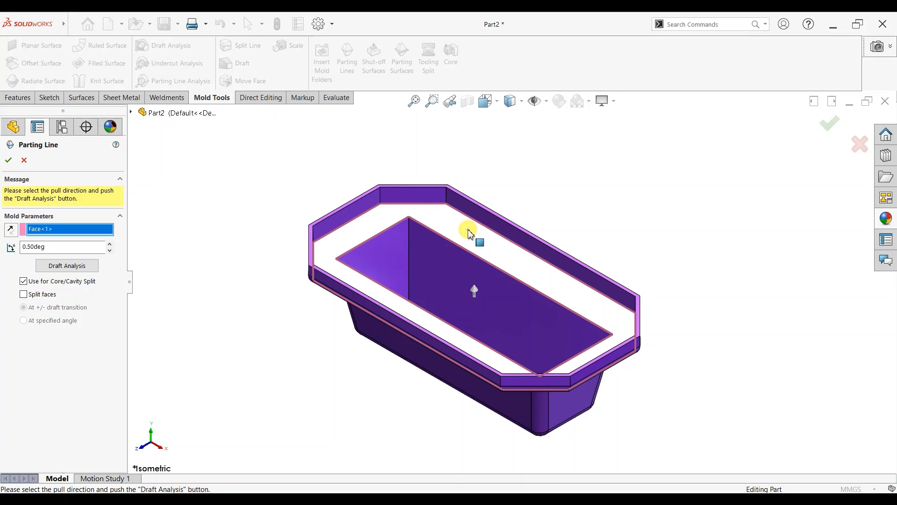
{"action": "left_click", "coordinate": [68, 265]}
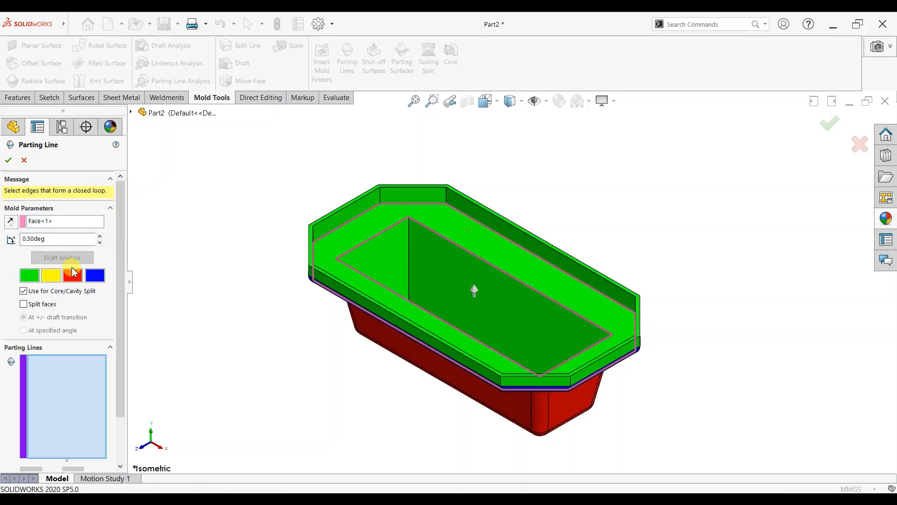
{"action": "left_click", "coordinate": [8, 160]}
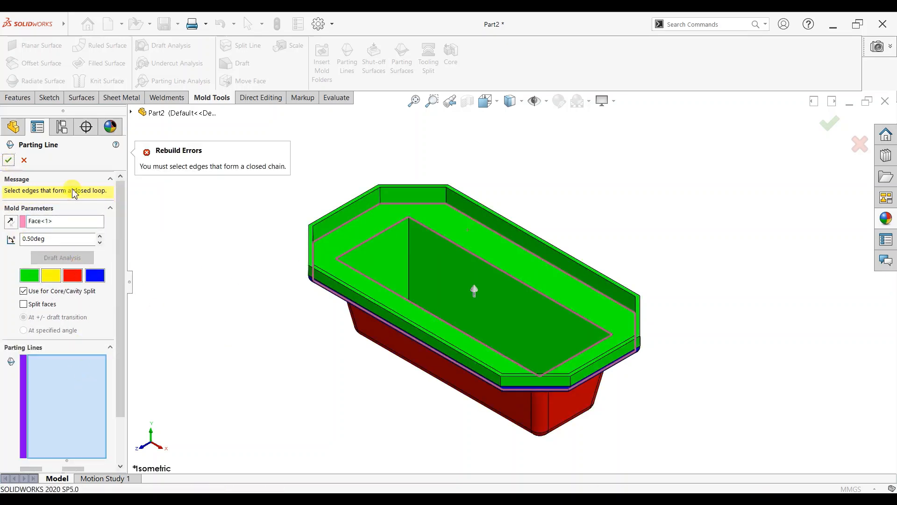
Try to create the parting line from the long lower edge of the rim's outer side wall.
{"action": "scroll", "coordinate": [269, 252], "scroll_direction": "down", "scroll_amount": 3}
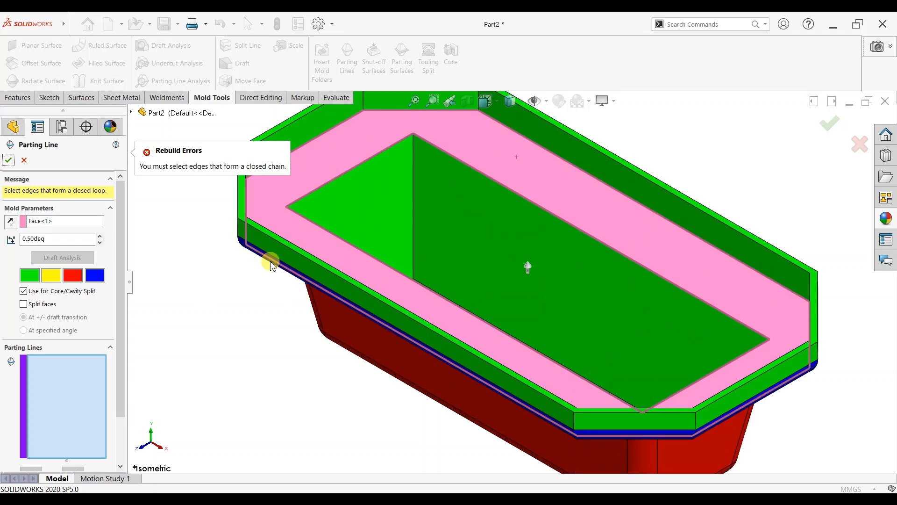
{"action": "left_click", "coordinate": [261, 224]}
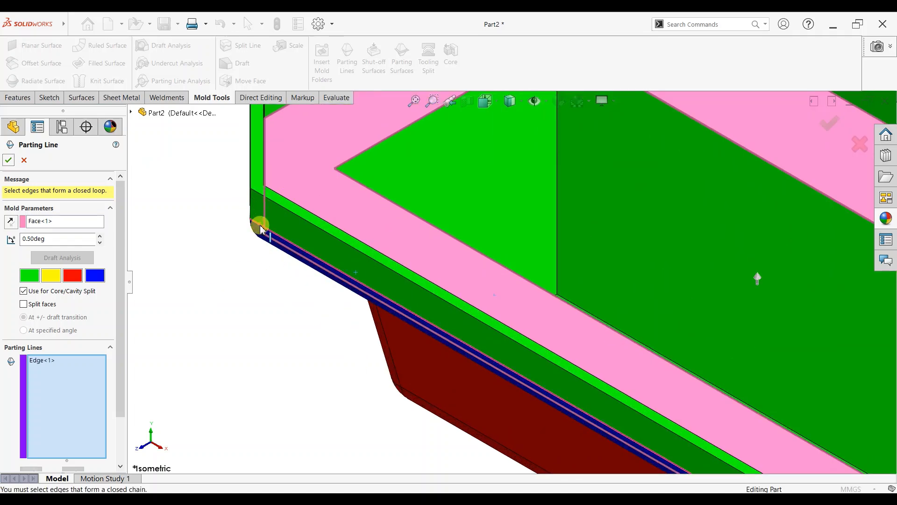
{"action": "scroll", "coordinate": [241, 325], "scroll_direction": "up", "scroll_amount": 5}
{"action": "scroll", "coordinate": [296, 336], "scroll_direction": "up", "scroll_amount": 2}
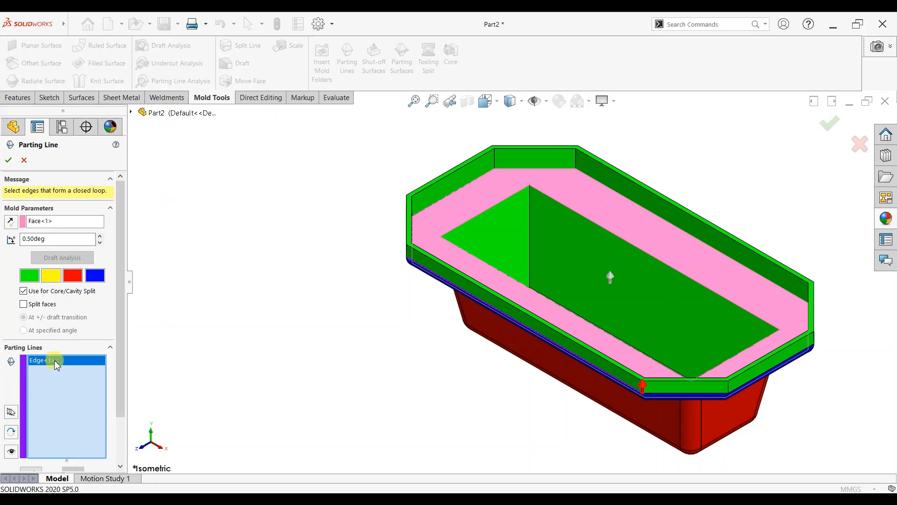
{"action": "left_click", "coordinate": [9, 160]}
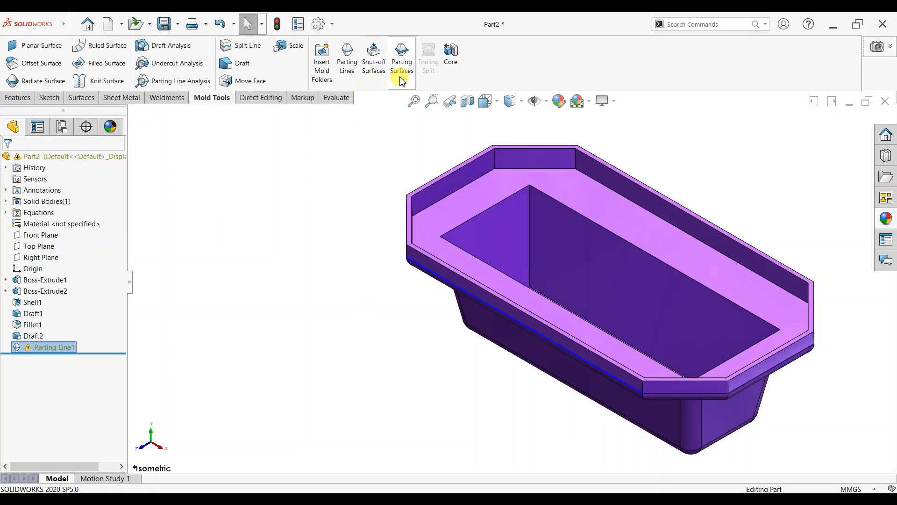
Preview a parting surface from the parting line, cancel it, and delete the parting line.
{"action": "left_click", "coordinate": [401, 66]}
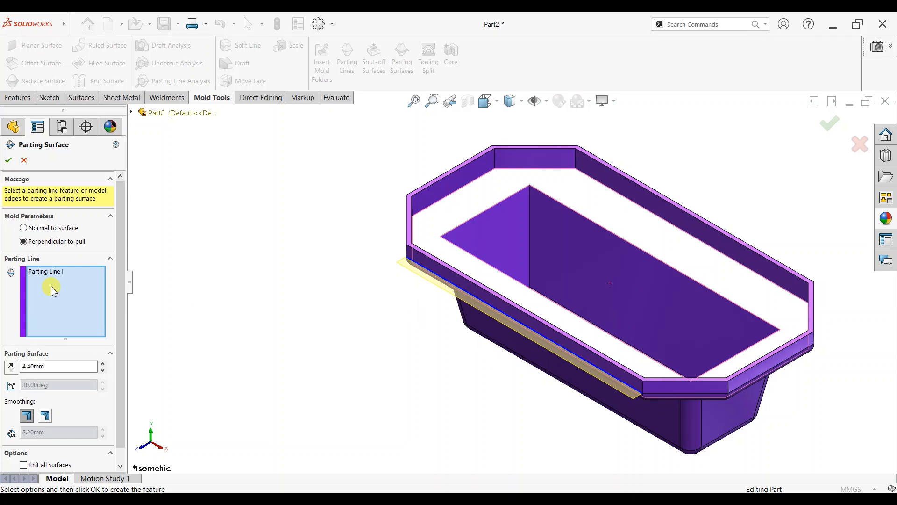
{"action": "left_click", "coordinate": [24, 160]}
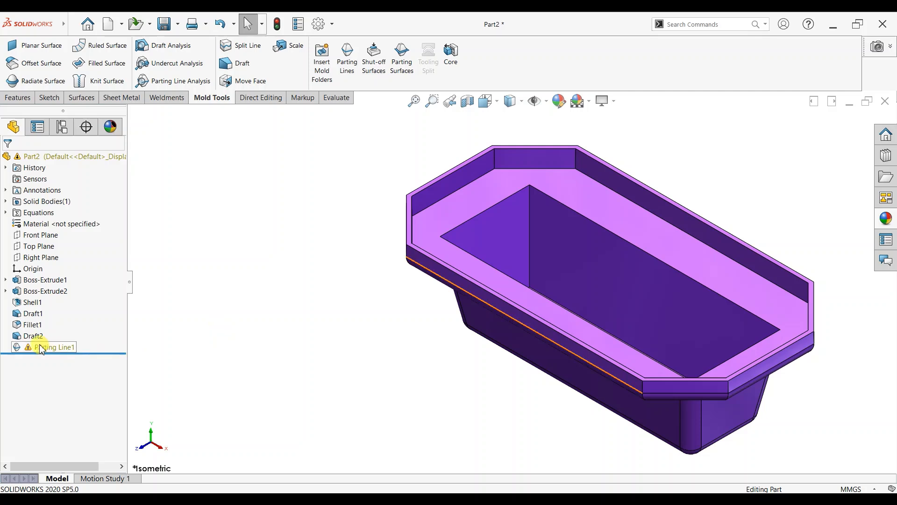
{"action": "right_click", "coordinate": [46, 347]}
{"action": "left_click", "coordinate": [57, 366]}
{"action": "left_click", "coordinate": [512, 196]}
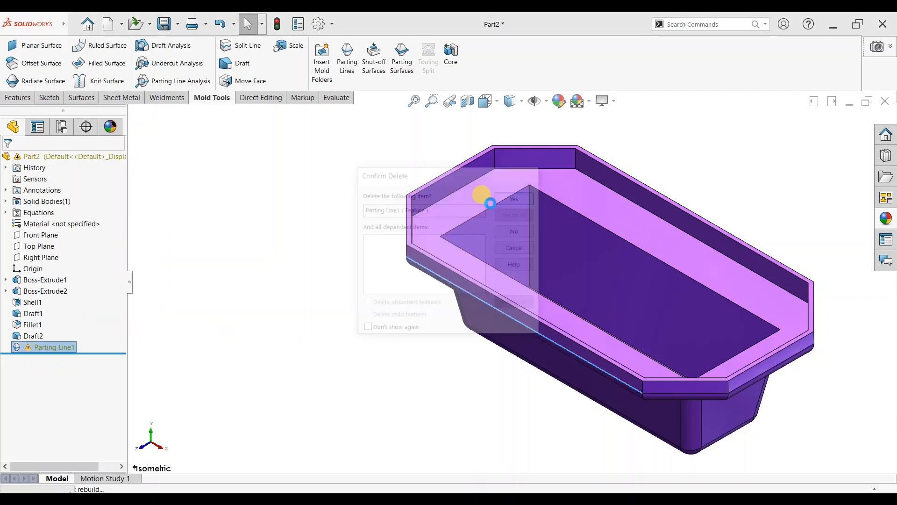
{"action": "left_click", "coordinate": [346, 60]}
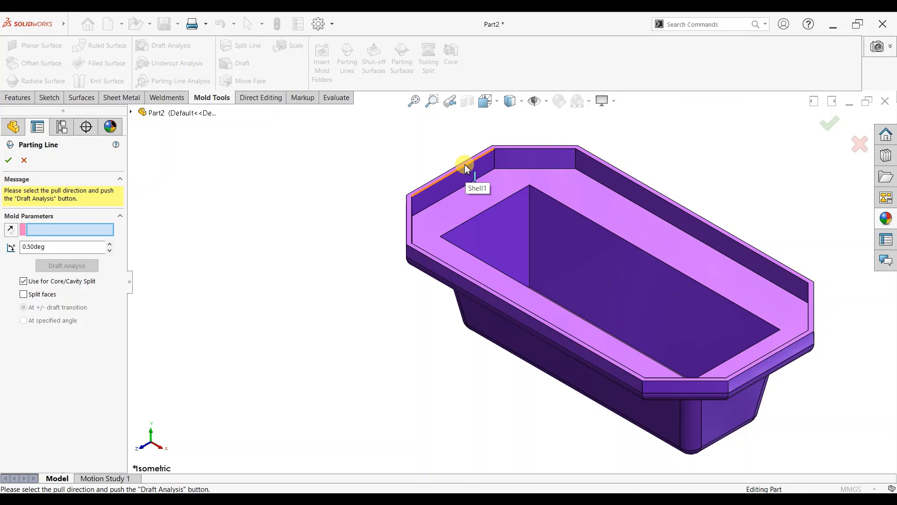
{"action": "scroll", "coordinate": [588, 221], "scroll_direction": "down", "scroll_amount": 3}
{"action": "left_click", "coordinate": [404, 146]}
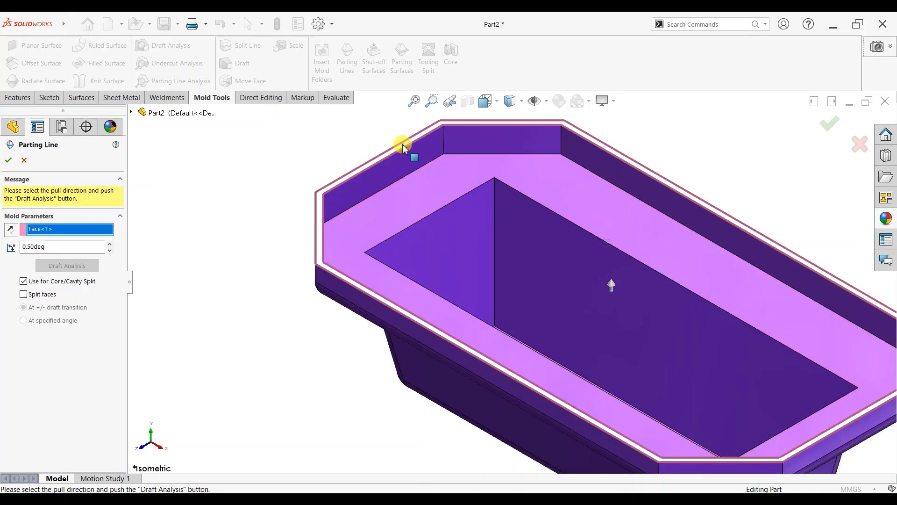
{"action": "left_click", "coordinate": [9, 160]}
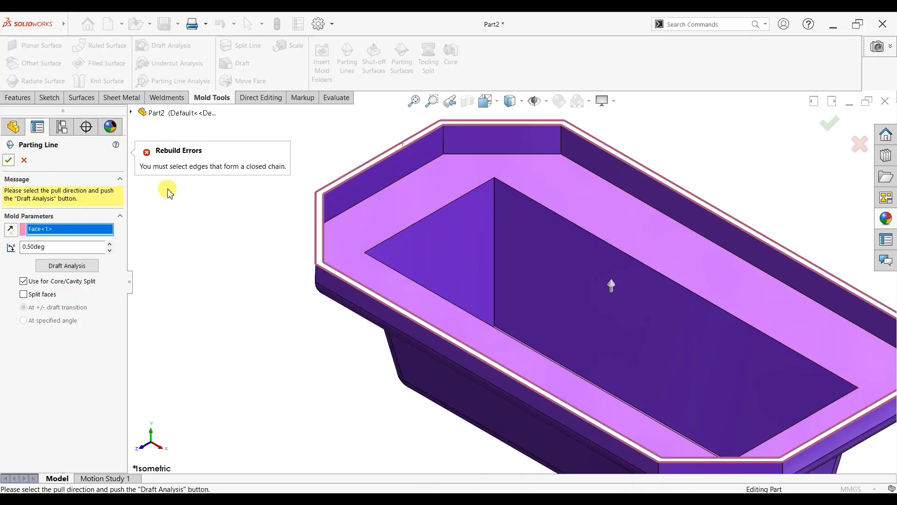
{"action": "left_click", "coordinate": [68, 264]}
{"action": "left_click", "coordinate": [316, 234]}
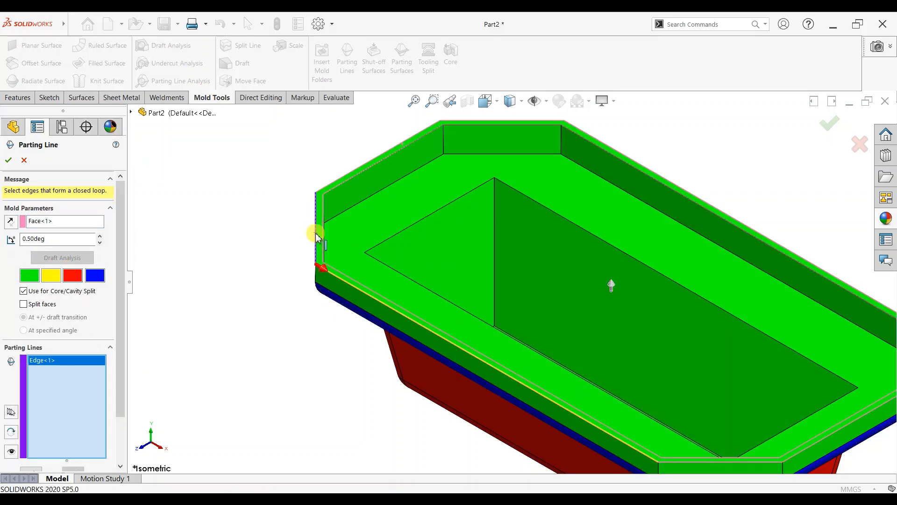
{"action": "left_click", "coordinate": [23, 160]}
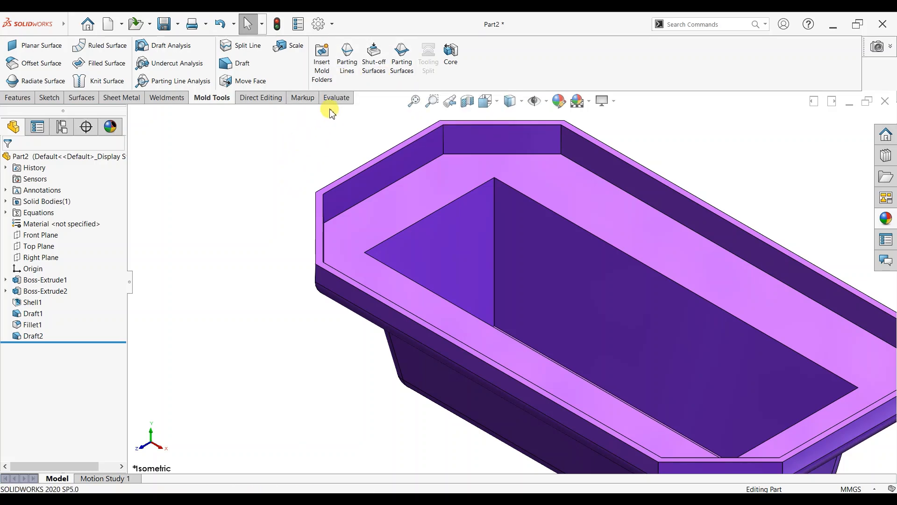
Try a 0.50° parting line pulled along the inner ledge with an outer top rim edge, and remove that edge.
{"action": "left_click", "coordinate": [347, 63]}
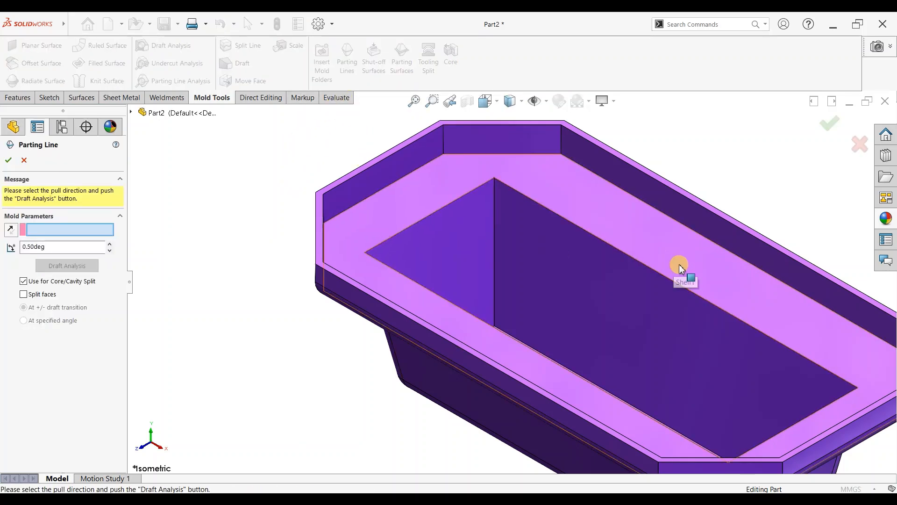
{"action": "scroll", "coordinate": [640, 262], "scroll_direction": "down", "scroll_amount": 2}
{"action": "left_click", "coordinate": [345, 207]}
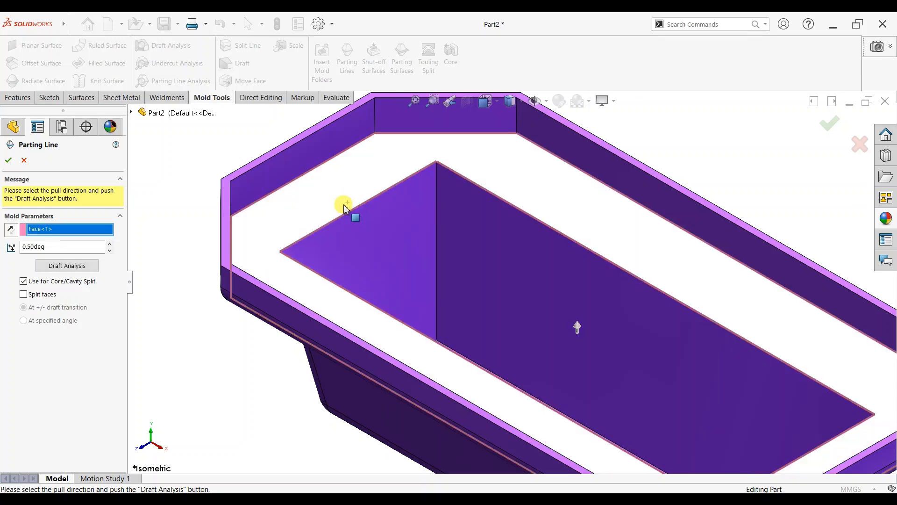
{"action": "left_click", "coordinate": [78, 270]}
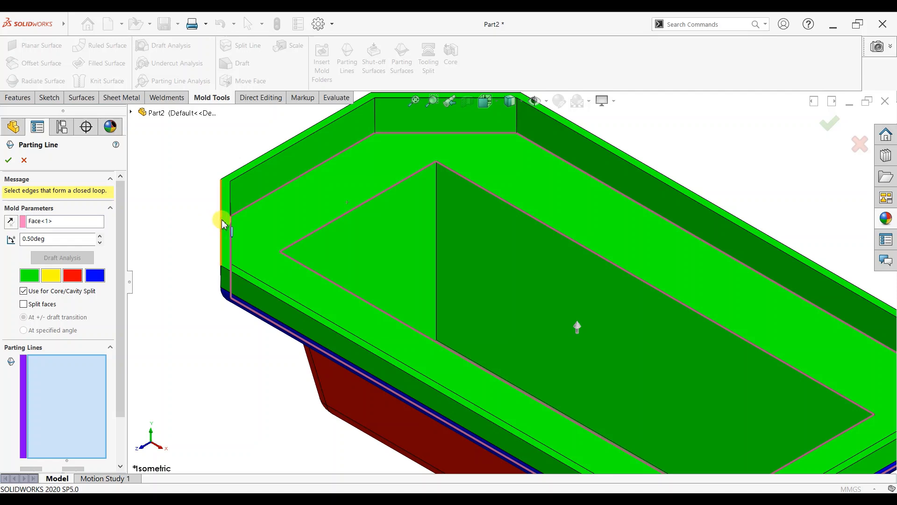
{"action": "left_click", "coordinate": [223, 223]}
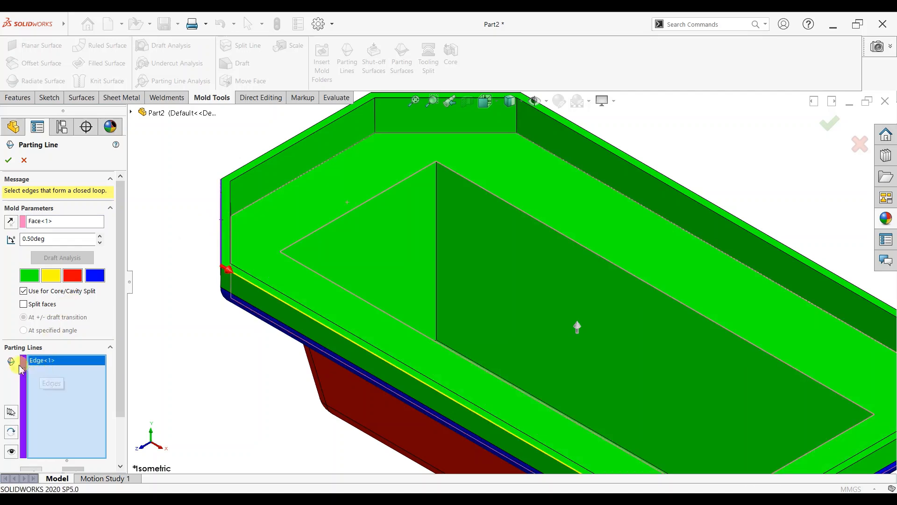
{"action": "key", "text": "Delete"}
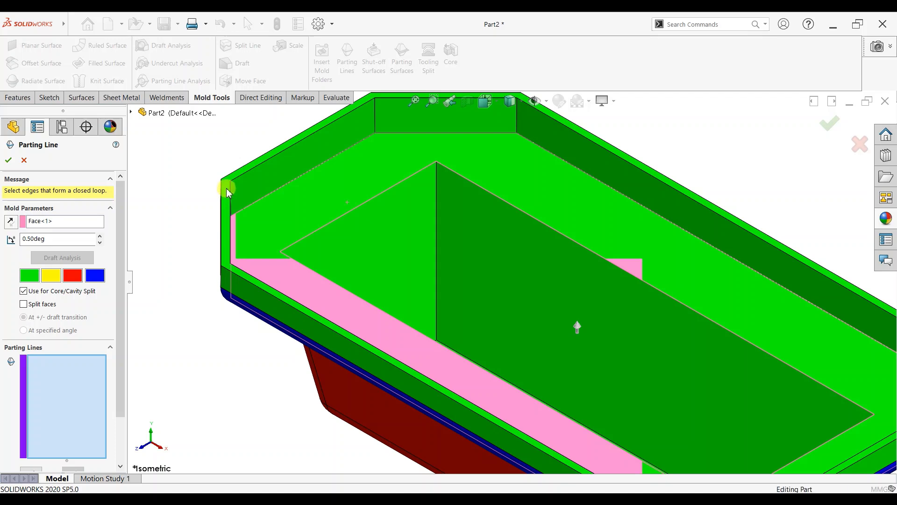
Change the pull direction to the rim's top face, rerun the draft analysis, and try a parting line on its long outer edge.
{"action": "right_click", "coordinate": [53, 223]}
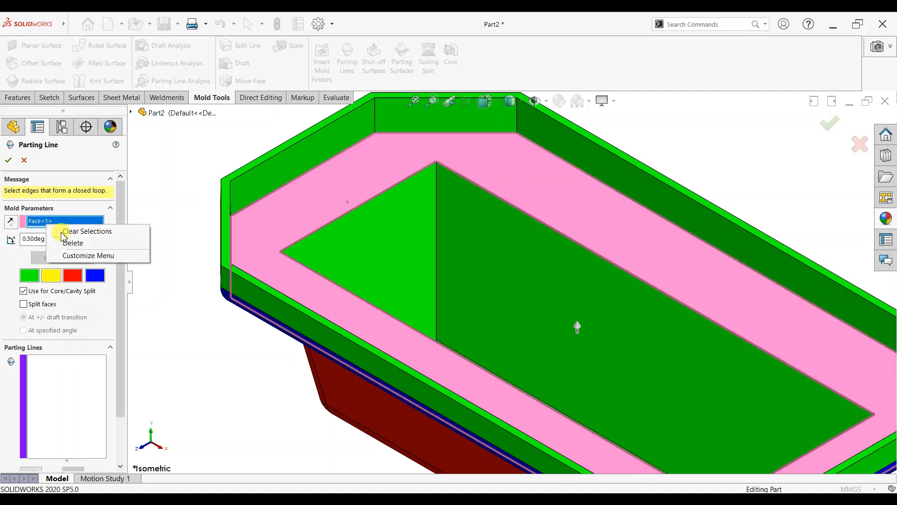
{"action": "left_click", "coordinate": [70, 232]}
{"action": "left_click", "coordinate": [254, 164]}
{"action": "left_click", "coordinate": [70, 257]}
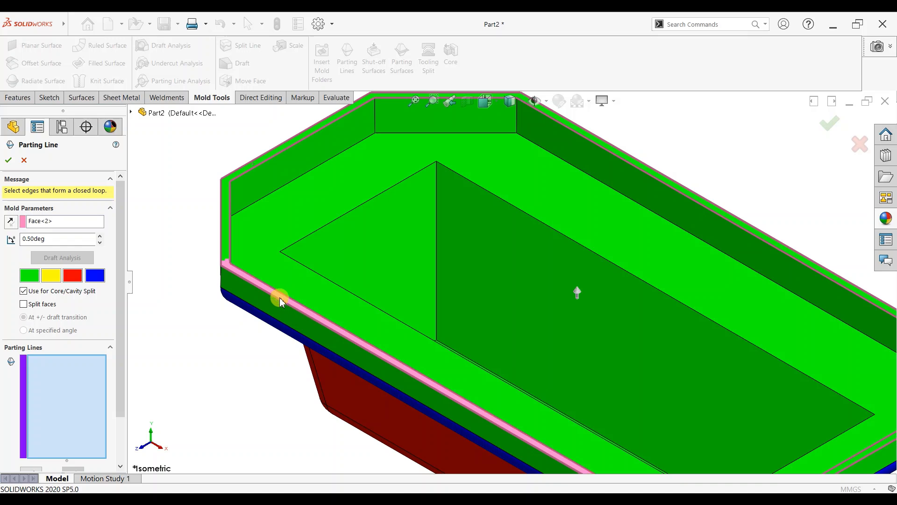
{"action": "left_click", "coordinate": [279, 300]}
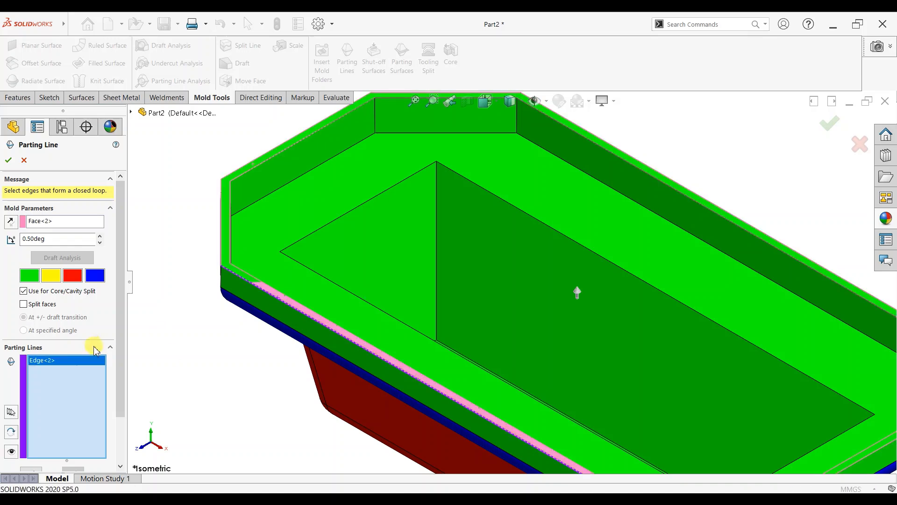
{"action": "left_click", "coordinate": [9, 160]}
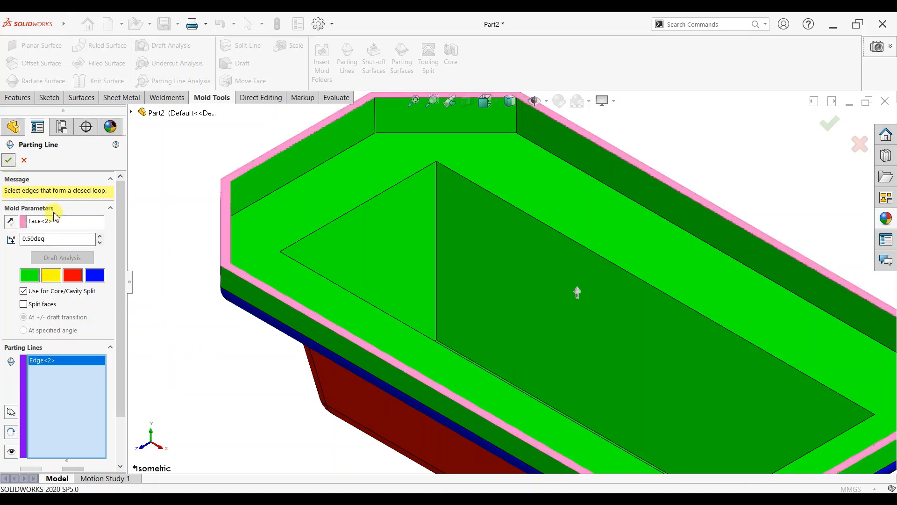
{"action": "left_click", "coordinate": [189, 147]}
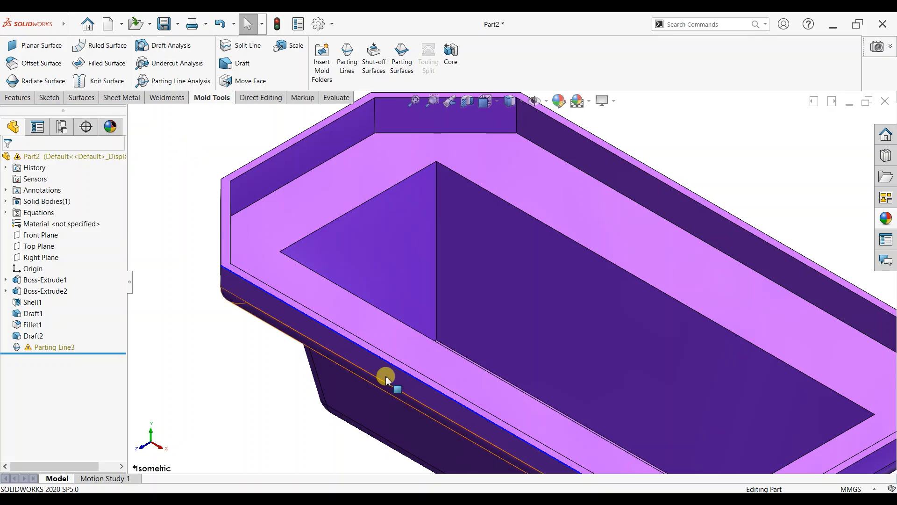
Delete the parting line made from the rim's single long top edge.
{"action": "scroll", "coordinate": [723, 408], "scroll_direction": "up", "scroll_amount": 4}
{"action": "scroll", "coordinate": [723, 409], "scroll_direction": "down", "scroll_amount": 2}
{"action": "right_click", "coordinate": [50, 349]}
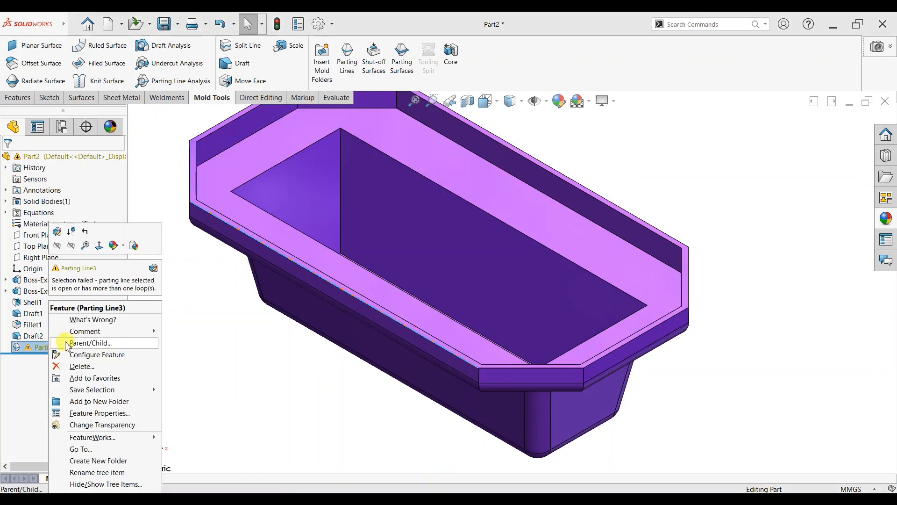
{"action": "left_click", "coordinate": [75, 366]}
{"action": "left_click", "coordinate": [519, 197]}
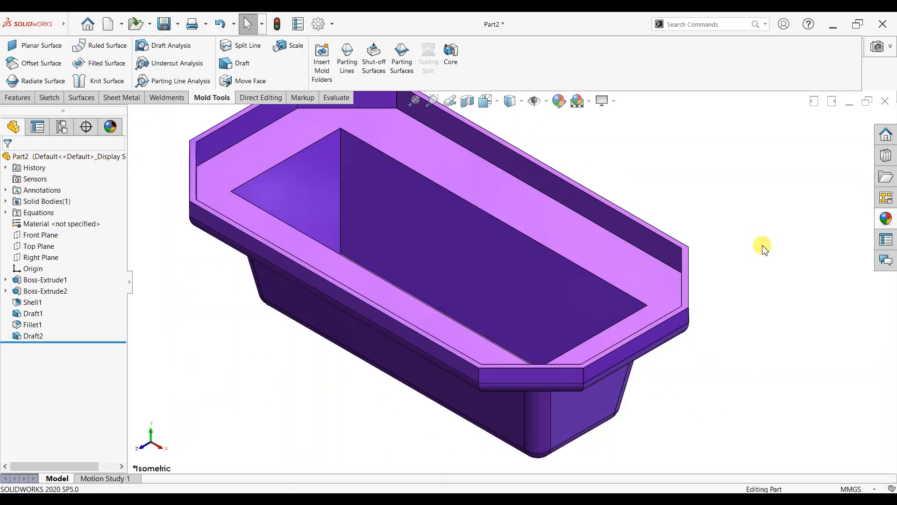
Start a new parting line with the rim's top face as pull direction and run the draft analysis at 0.50°.
{"action": "left_click", "coordinate": [347, 59]}
{"action": "scroll", "coordinate": [413, 198], "scroll_direction": "down", "scroll_amount": 3}
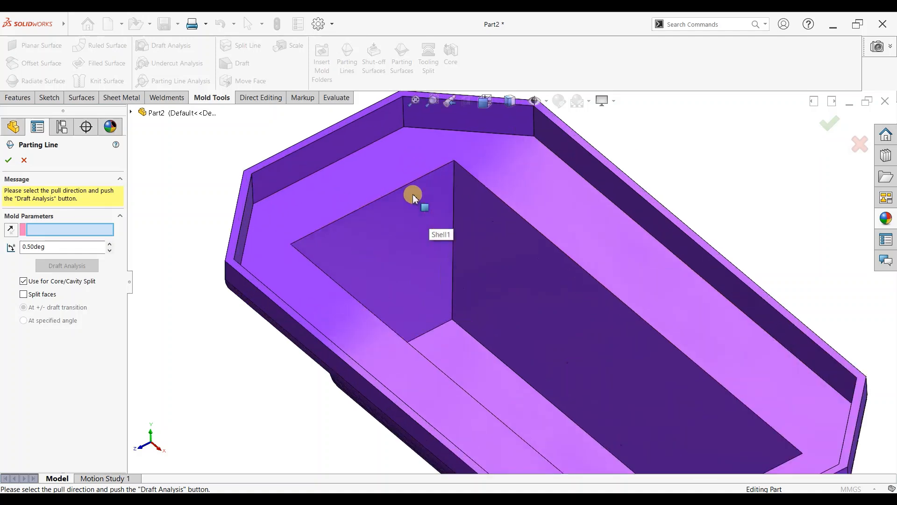
{"action": "scroll", "coordinate": [386, 172], "scroll_direction": "down", "scroll_amount": 1}
{"action": "left_click", "coordinate": [269, 146]}
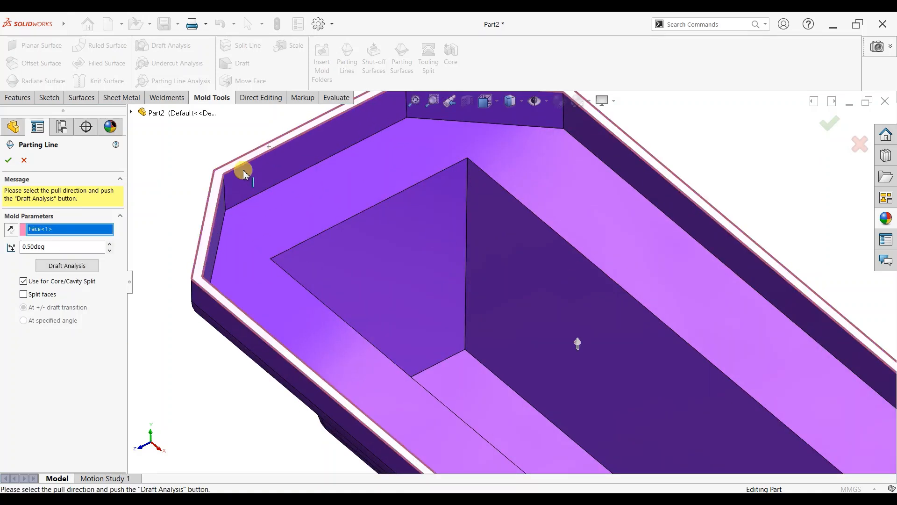
{"action": "left_click", "coordinate": [68, 265]}
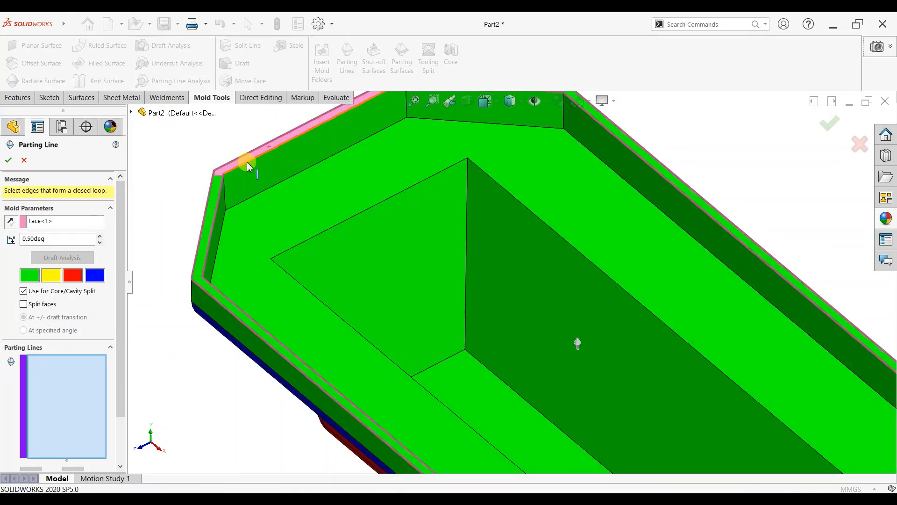
Try to chain parting line edges from the outer top edge at the chamfered corner, and clear the edge selection.
{"action": "scroll", "coordinate": [253, 257], "scroll_direction": "down", "scroll_amount": 2}
{"action": "left_click", "coordinate": [209, 239]}
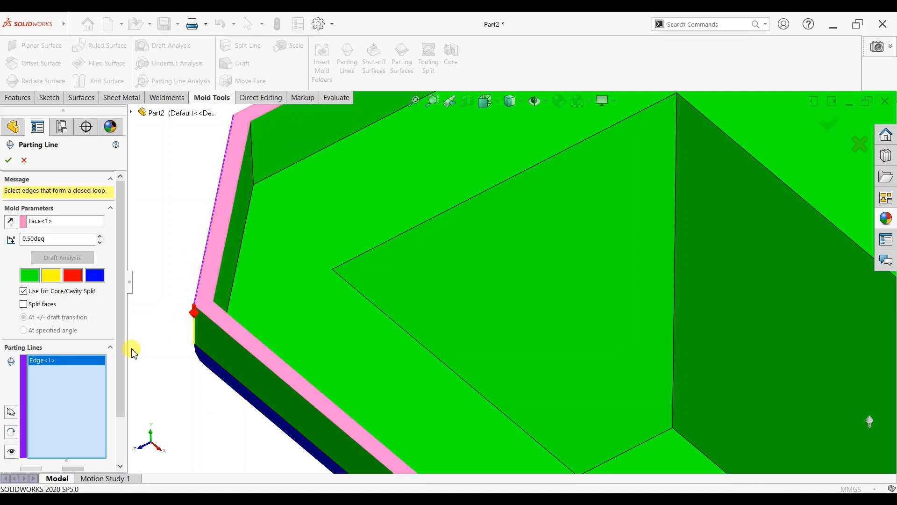
{"action": "left_click", "coordinate": [11, 412]}
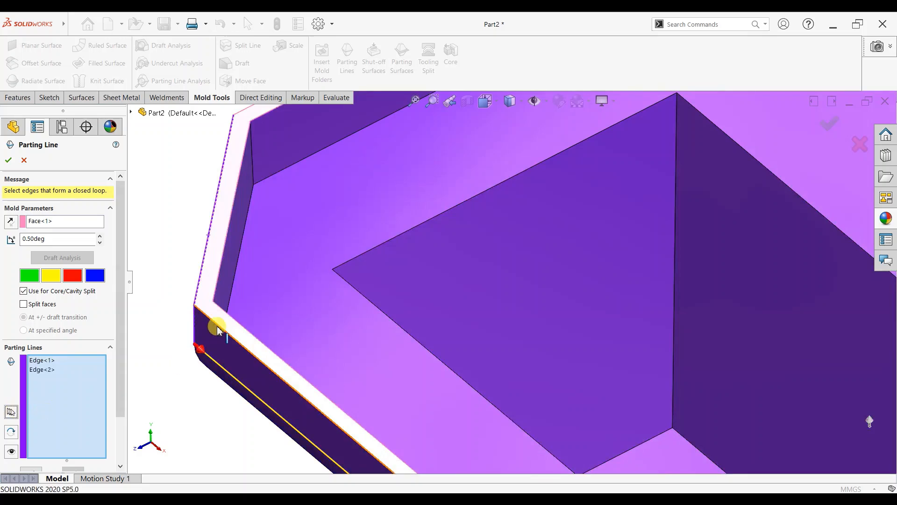
{"action": "right_click", "coordinate": [71, 370]}
{"action": "left_click", "coordinate": [80, 374]}
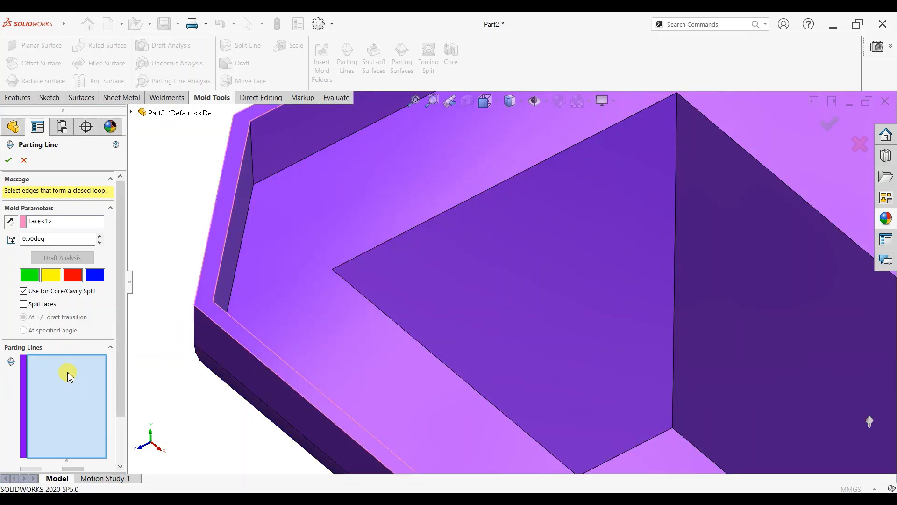
Chain the rim's outer top edges as parting line from one long side around the chamfered end and along the opposite long side.
{"action": "left_click", "coordinate": [227, 336]}
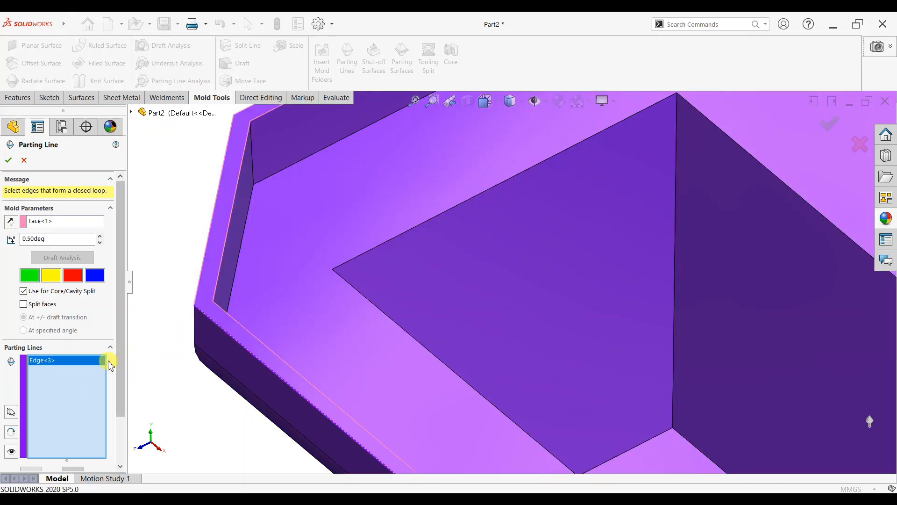
{"action": "left_click", "coordinate": [200, 288]}
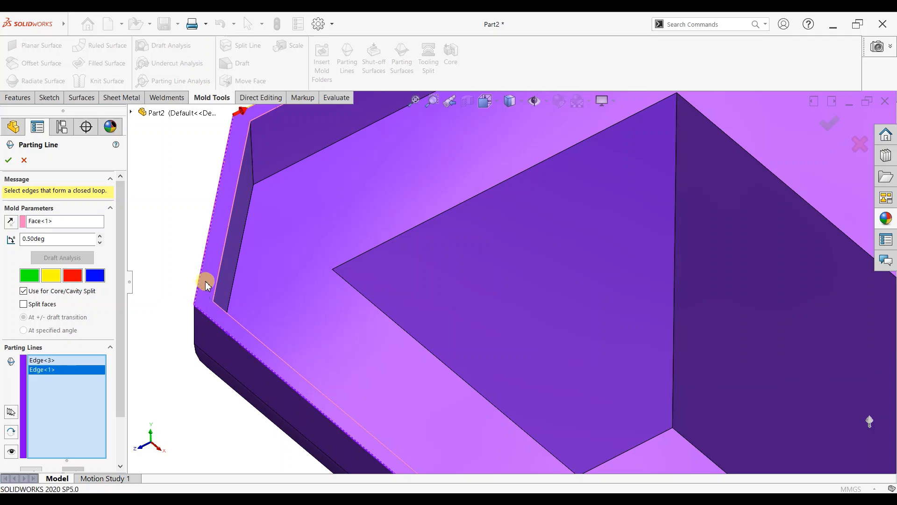
{"action": "scroll", "coordinate": [383, 180], "scroll_direction": "up", "scroll_amount": 1}
{"action": "left_click", "coordinate": [320, 127]}
{"action": "scroll", "coordinate": [511, 282], "scroll_direction": "up", "scroll_amount": 2}
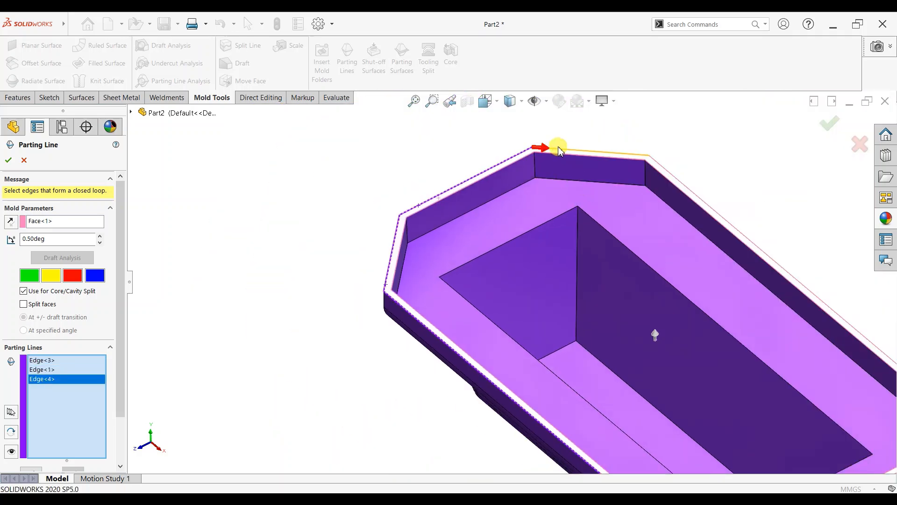
{"action": "left_click", "coordinate": [561, 153]}
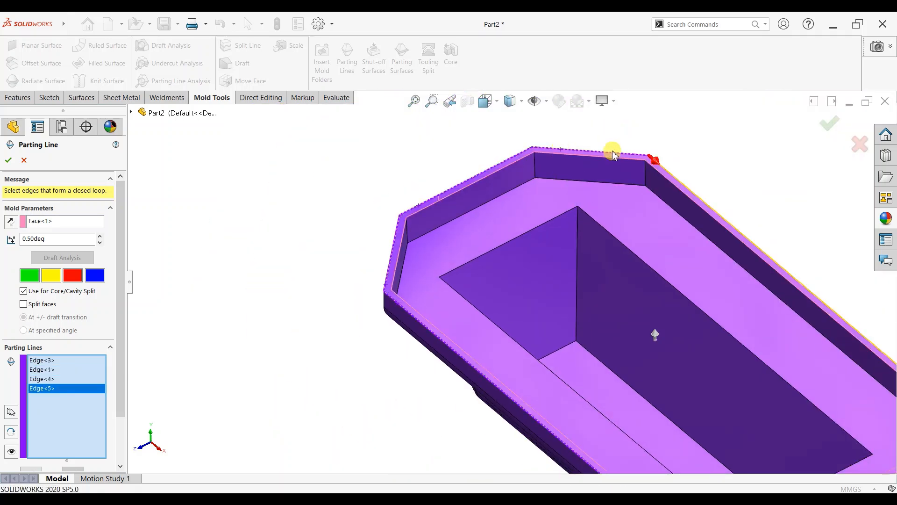
{"action": "left_click", "coordinate": [670, 174]}
Add the outer top edges around the rim's other chamfered end to the parting line and accept the feature.
{"action": "middle_click_drag", "start_coordinate": [671, 174], "coordinate": [609, 368]}
{"action": "left_click", "coordinate": [668, 251]}
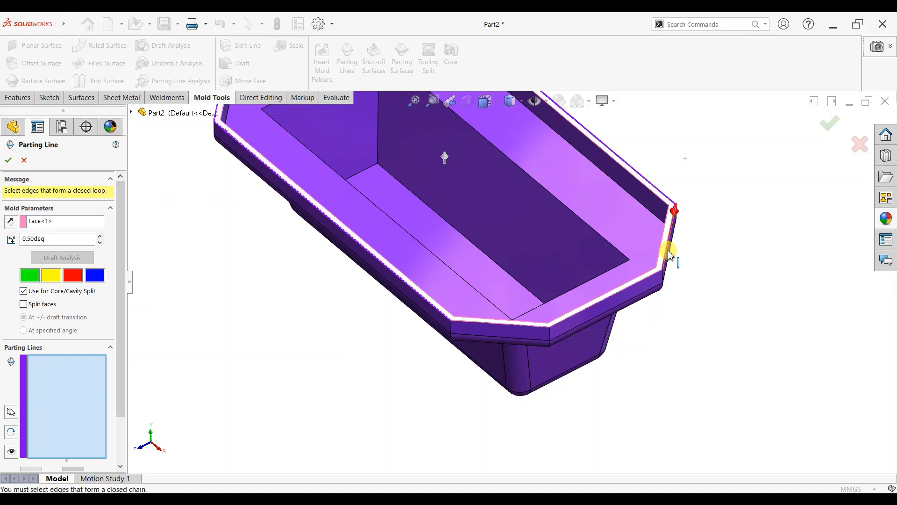
{"action": "scroll", "coordinate": [634, 318], "scroll_direction": "down", "scroll_amount": 3}
{"action": "left_click", "coordinate": [580, 288]}
{"action": "left_click", "coordinate": [472, 334]}
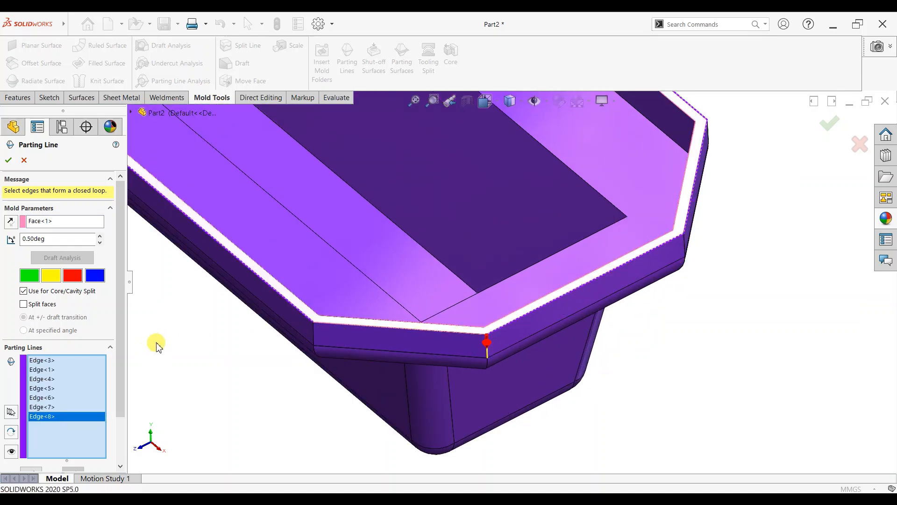
{"action": "scroll", "coordinate": [260, 326], "scroll_direction": "up", "scroll_amount": 3}
{"action": "middle_click_drag", "start_coordinate": [260, 327], "coordinate": [383, 299]}
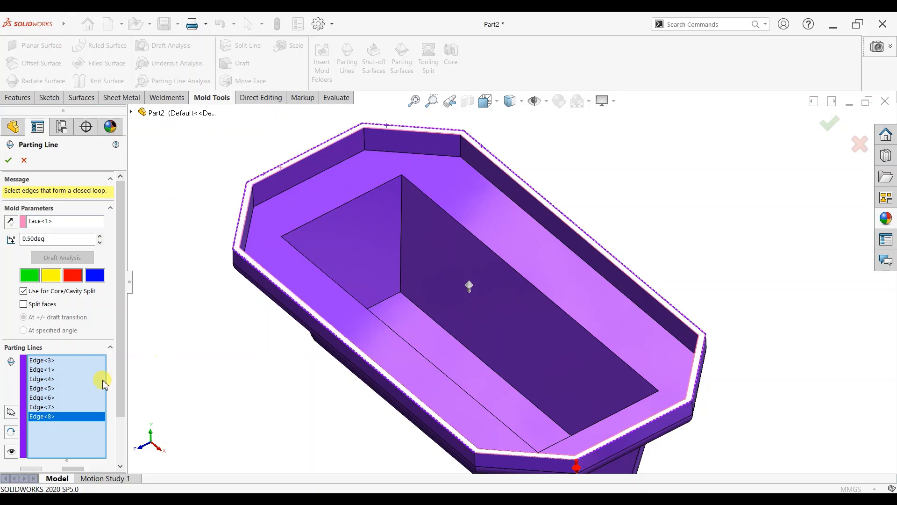
{"action": "left_click", "coordinate": [8, 160]}
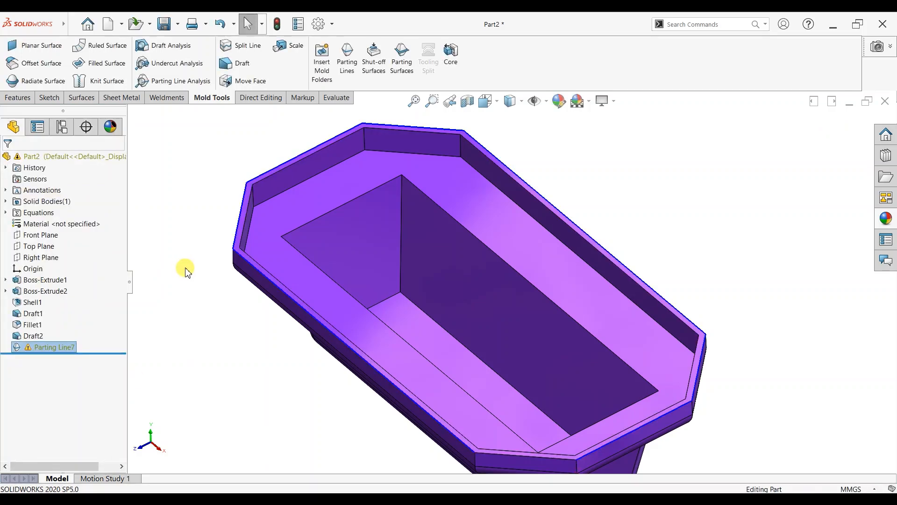
Edit the parting line to add the missing chamfered-corner edge of the rim, closing the loop, and accept it.
{"action": "scroll", "coordinate": [528, 440], "scroll_direction": "down", "scroll_amount": 6}
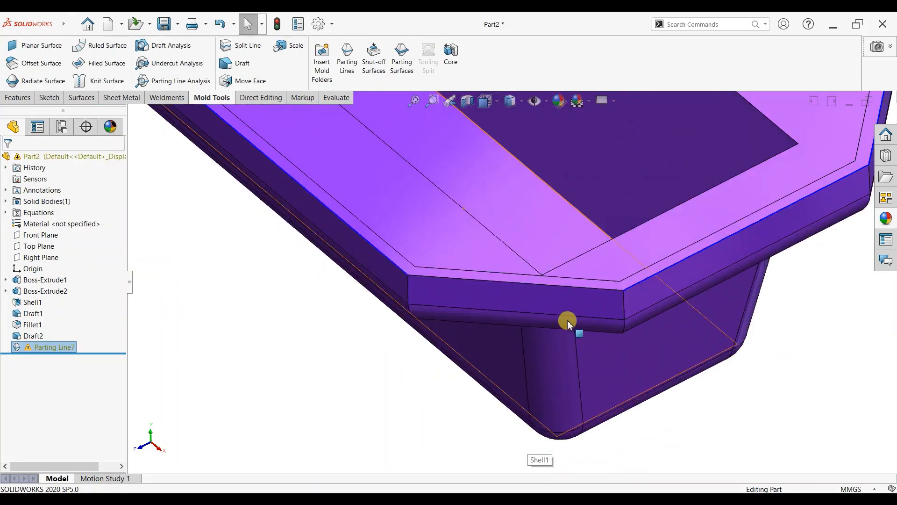
{"action": "scroll", "coordinate": [352, 355], "scroll_direction": "up", "scroll_amount": 2}
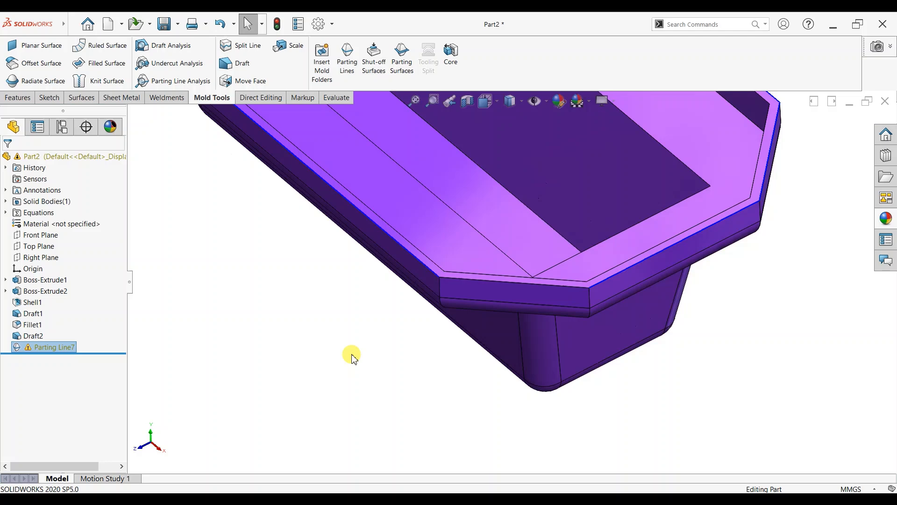
{"action": "right_click", "coordinate": [46, 351]}
{"action": "left_click", "coordinate": [57, 231]}
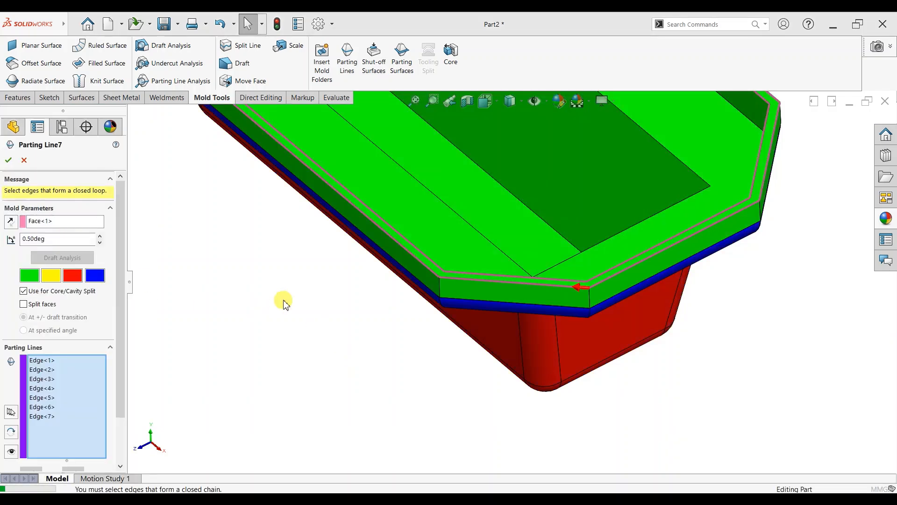
{"action": "left_click", "coordinate": [540, 287]}
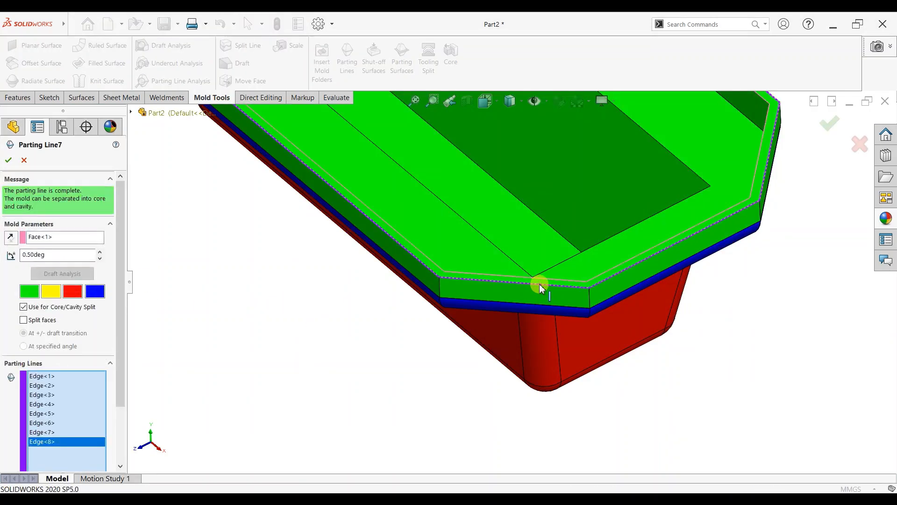
{"action": "left_click", "coordinate": [8, 160]}
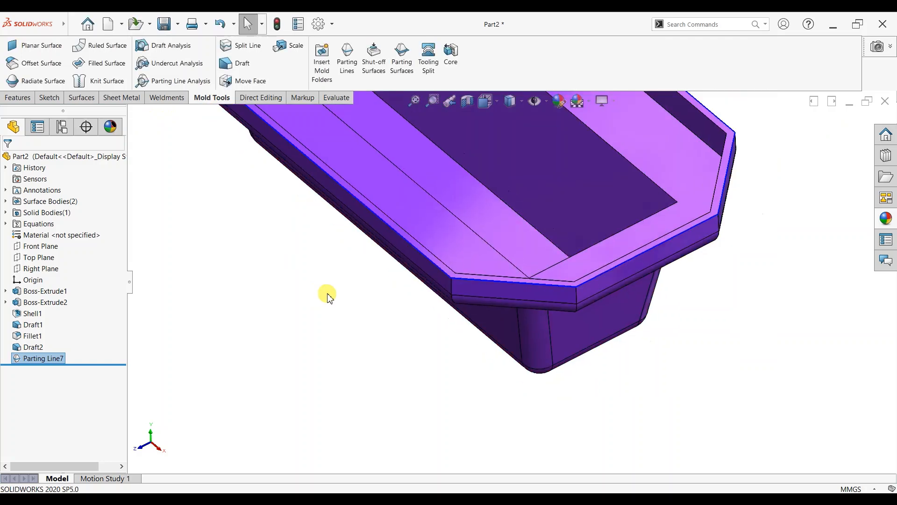
Create a parting surface from the rim's parting line, perpendicular to pull, with a distance of 40 mm.
{"action": "scroll", "coordinate": [435, 169], "scroll_direction": "up", "scroll_amount": 5}
{"action": "scroll", "coordinate": [679, 285], "scroll_direction": "down", "scroll_amount": 3}
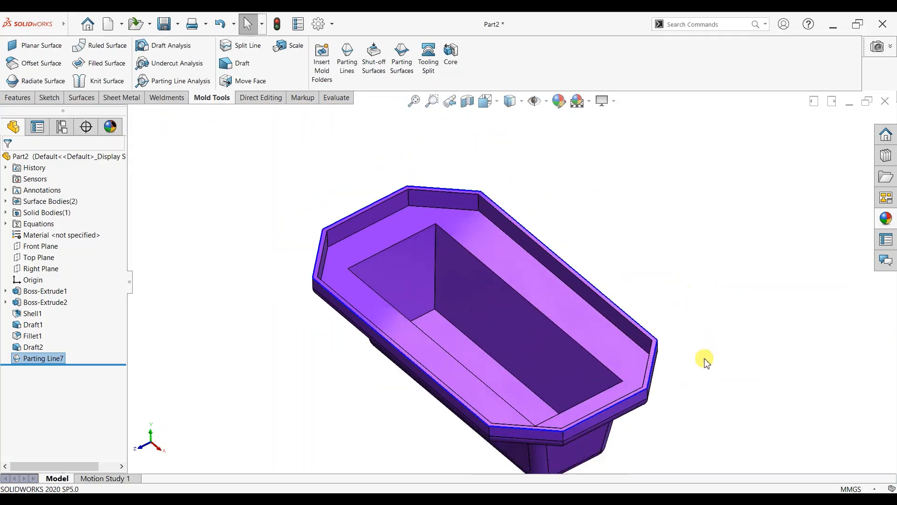
{"action": "left_click", "coordinate": [401, 60]}
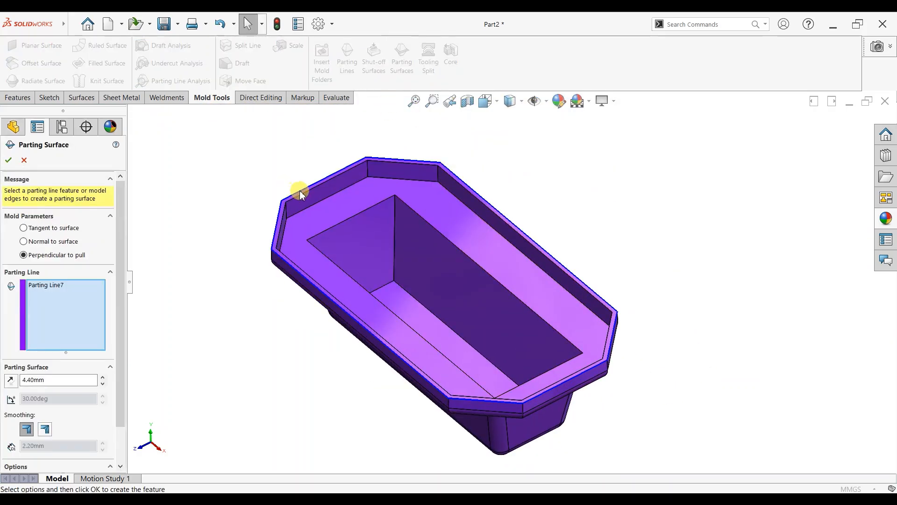
{"action": "scroll", "coordinate": [404, 317], "scroll_direction": "down", "scroll_amount": 3}
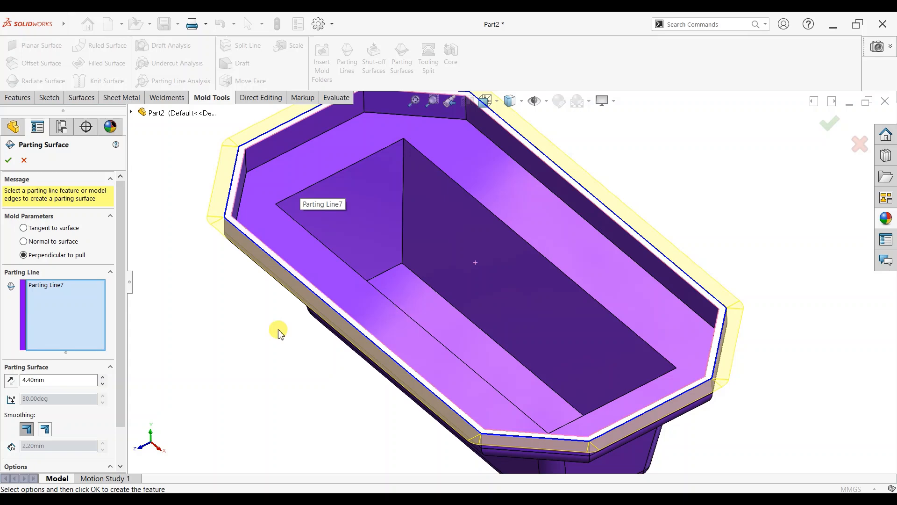
{"action": "scroll", "coordinate": [524, 449], "scroll_direction": "down", "scroll_amount": 3}
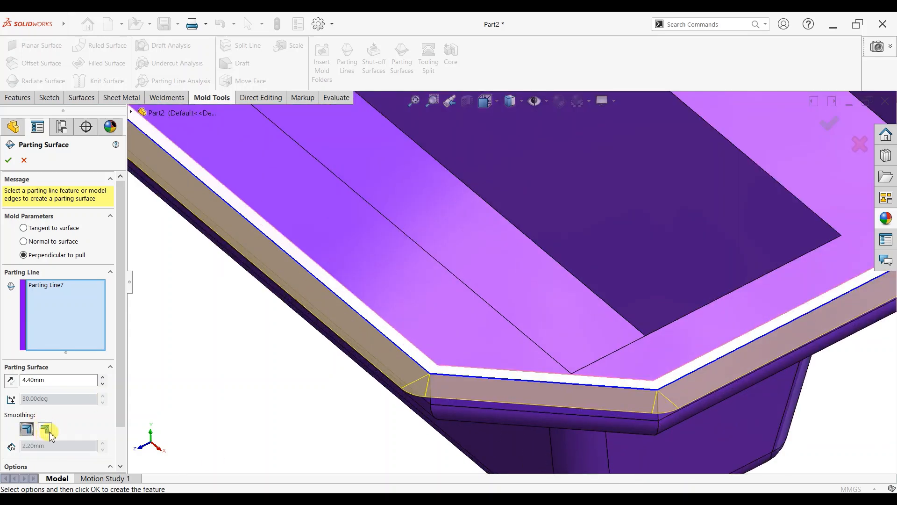
{"action": "left_click", "coordinate": [102, 377]}
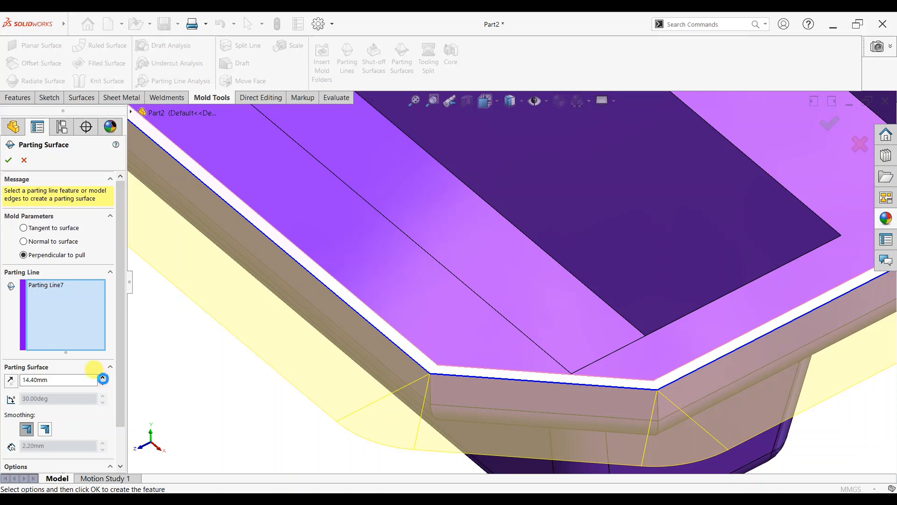
{"action": "left_click", "coordinate": [102, 377]}
{"action": "scroll", "coordinate": [517, 265], "scroll_direction": "up", "scroll_amount": 5}
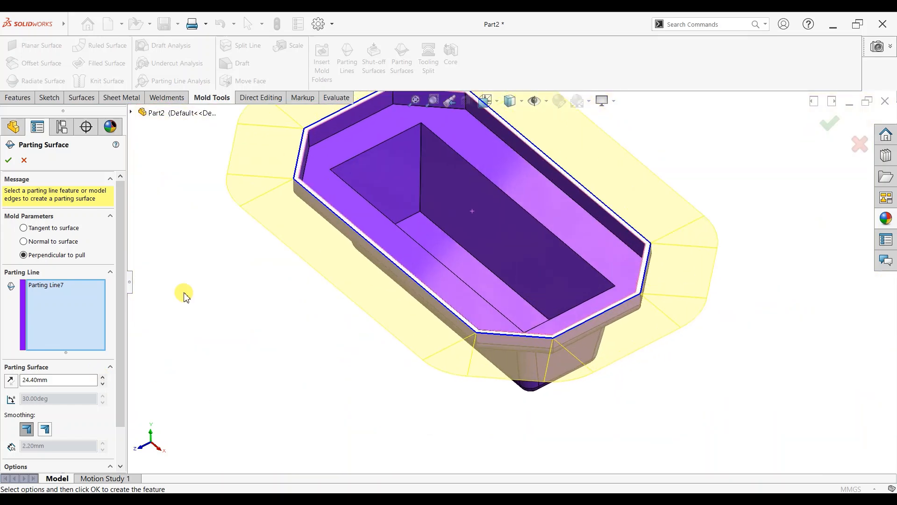
{"action": "left_click", "coordinate": [103, 377]}
{"action": "left_click", "coordinate": [102, 376]}
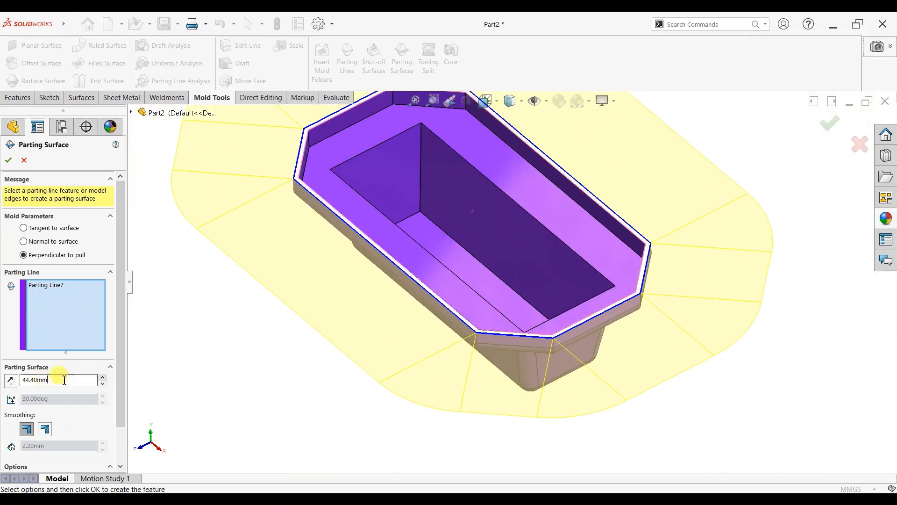
{"action": "type", "text": "40"}
{"action": "key", "text": "Return"}
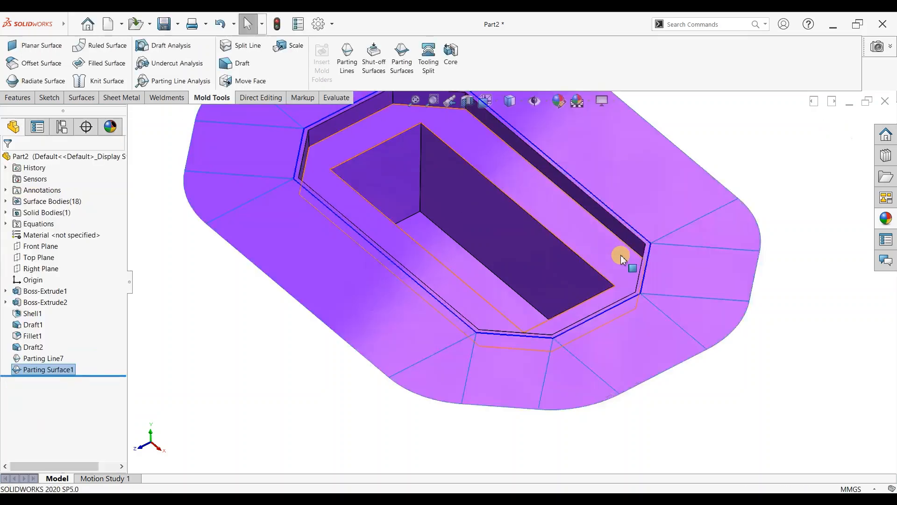
Start a sketch on the parting surface's long flat face and draw an origin-centred rectangle about 167 × 106 mm around the rim.
{"action": "left_click", "coordinate": [769, 316]}
{"action": "scroll", "coordinate": [769, 316], "scroll_direction": "up", "scroll_amount": 3}
{"action": "middle_click_drag", "start_coordinate": [698, 300], "coordinate": [702, 269]}
{"action": "left_click", "coordinate": [578, 186]}
{"action": "left_click", "coordinate": [579, 180]}
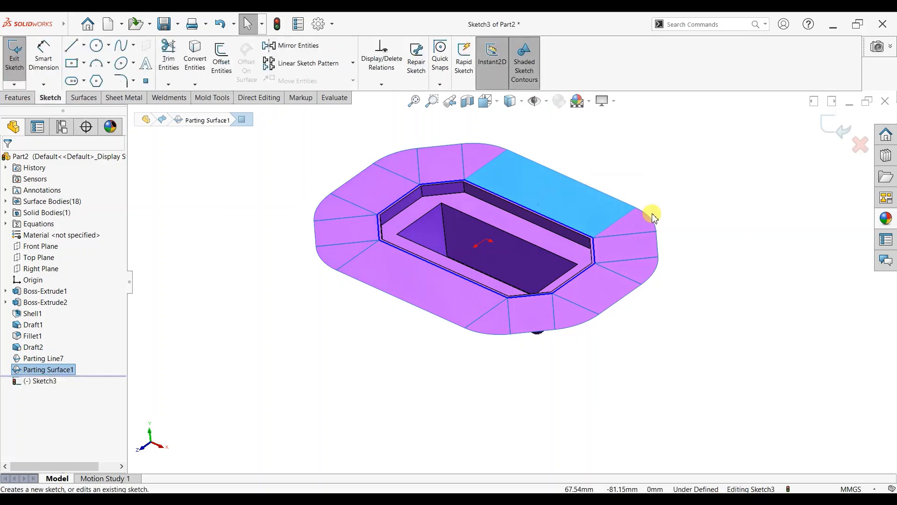
{"action": "key", "text": "ctrl+8"}
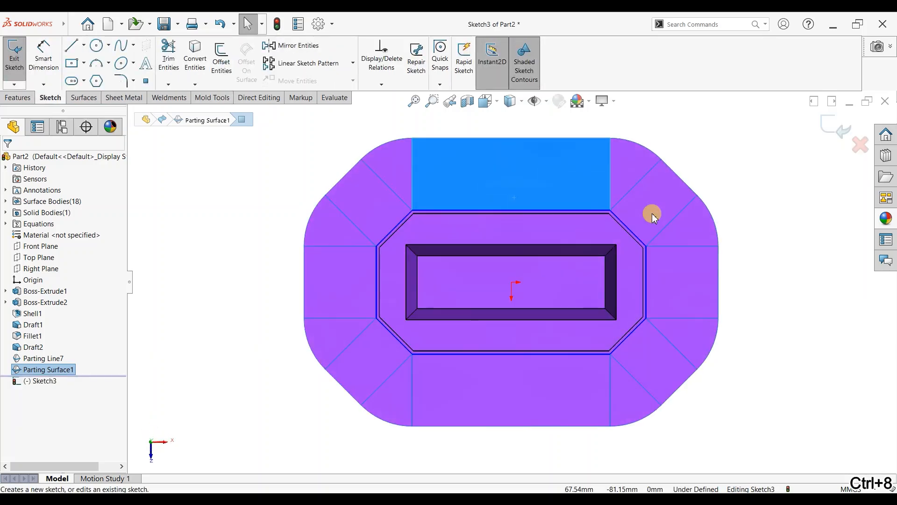
{"action": "left_click", "coordinate": [511, 283]}
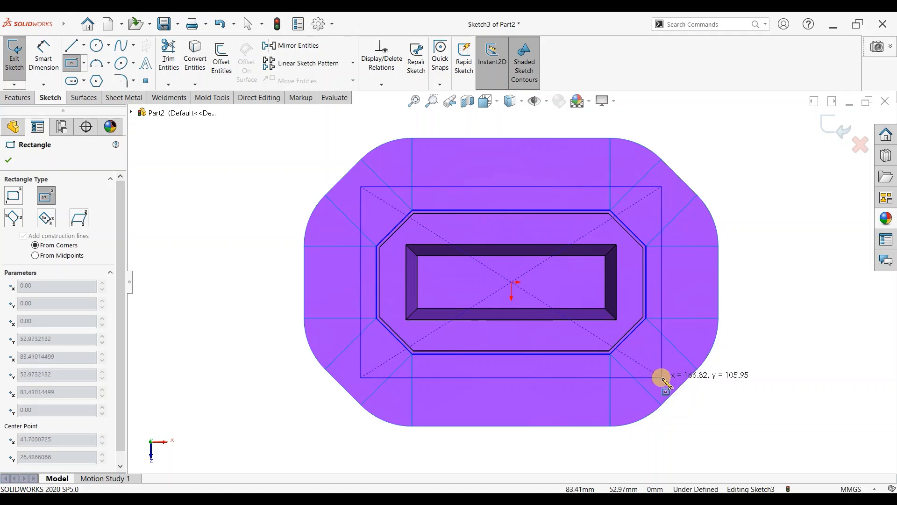
{"action": "left_click", "coordinate": [662, 378]}
Dimension the rectangle to 160 mm long and 100 mm wide.
{"action": "left_click", "coordinate": [43, 54]}
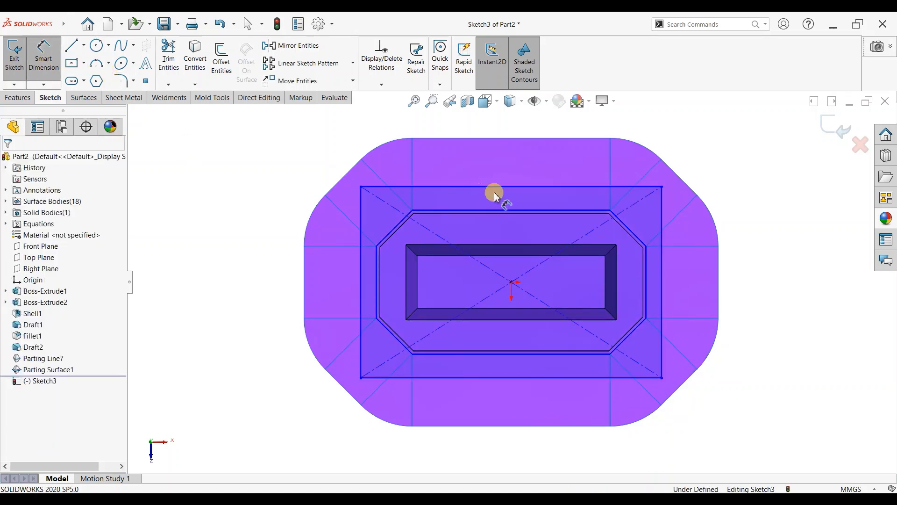
{"action": "left_click", "coordinate": [510, 136]}
{"action": "left_click", "coordinate": [514, 128]}
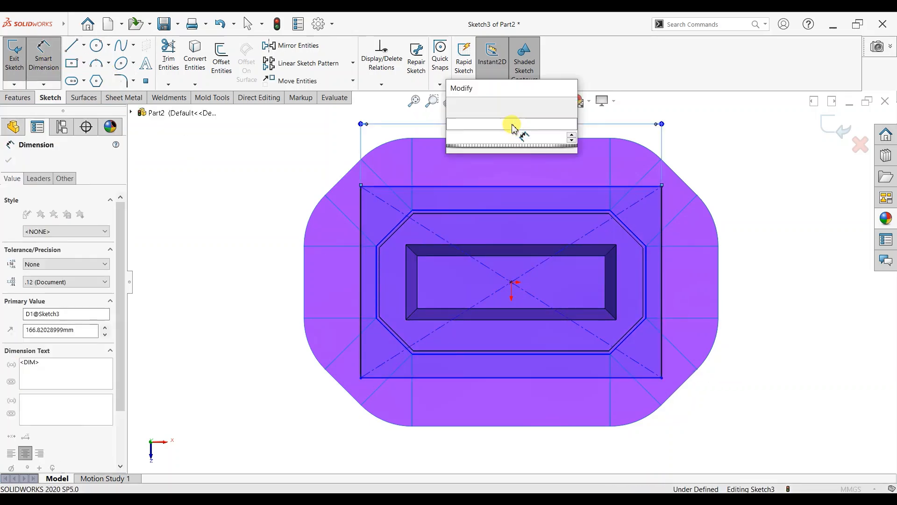
{"action": "type", "text": "160"}
{"action": "key", "text": "Return"}
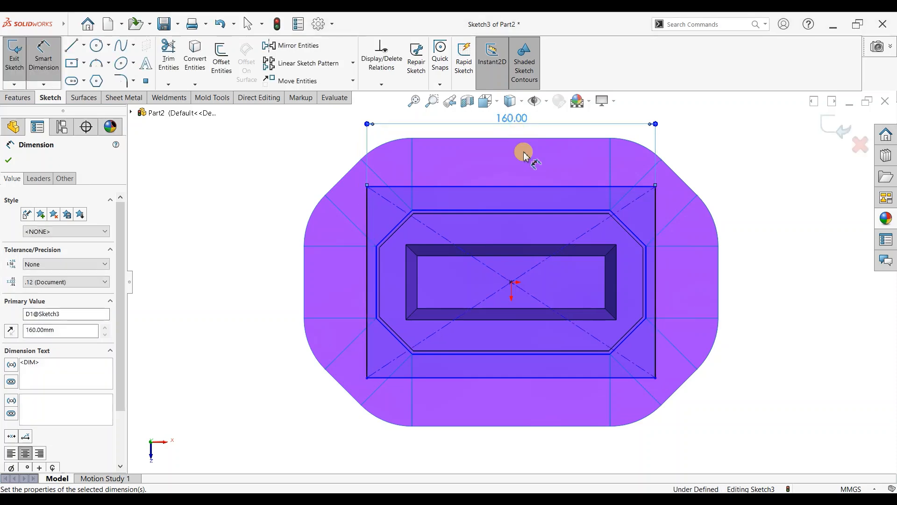
{"action": "left_click", "coordinate": [367, 295]}
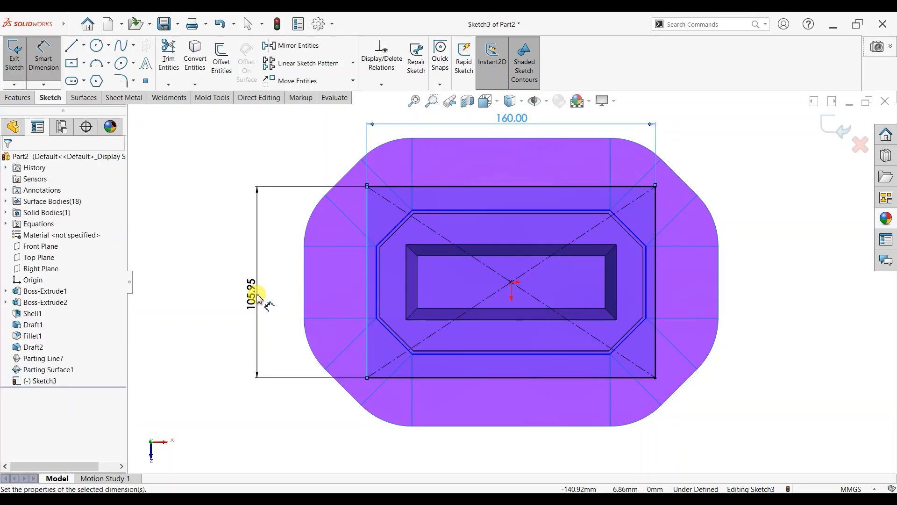
{"action": "left_click", "coordinate": [259, 294]}
{"action": "type", "text": "100"}
{"action": "key", "text": "Return"}
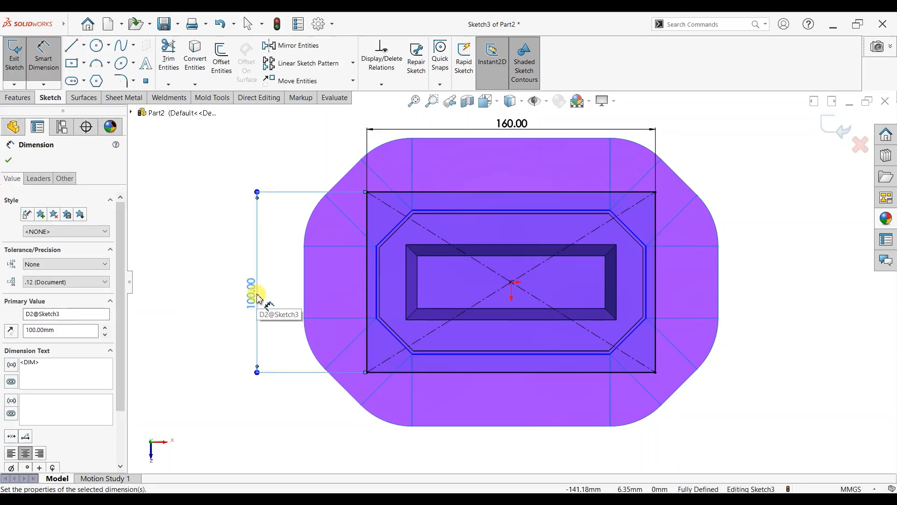
Change the rectangle's length to 165 mm and exit the sketch.
{"action": "double_click", "coordinate": [508, 123]}
{"action": "type", "text": "16"}
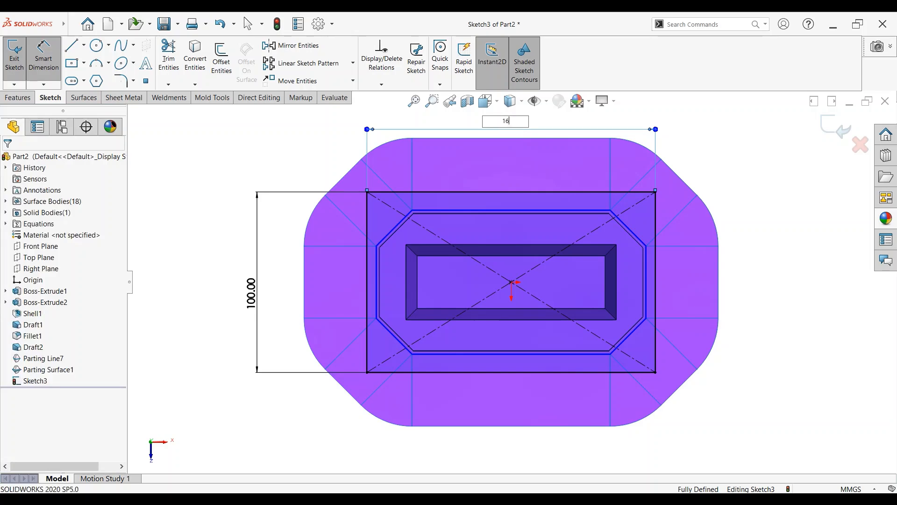
{"action": "type", "text": "5"}
{"action": "key", "text": "Return"}
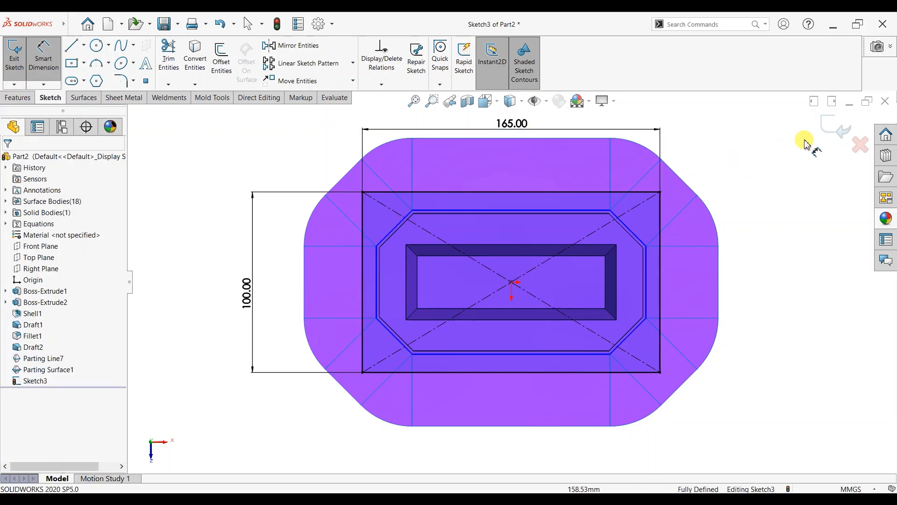
{"action": "left_click", "coordinate": [834, 127]}
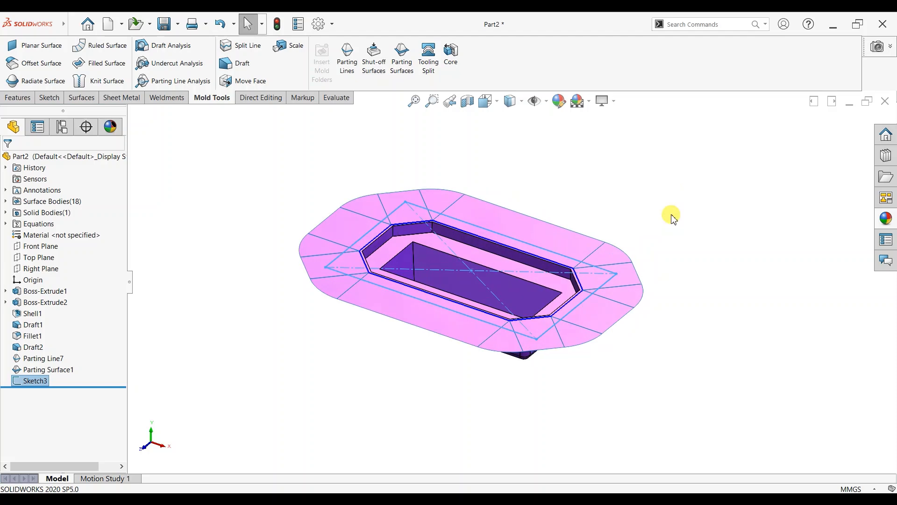
Start a tooling split from the rectangle sketch with block depths of 20 mm upward and 50 mm downward.
{"action": "left_click", "coordinate": [433, 74]}
{"action": "middle_click_drag", "start_coordinate": [533, 234], "coordinate": [573, 236]}
{"action": "key", "text": "f"}
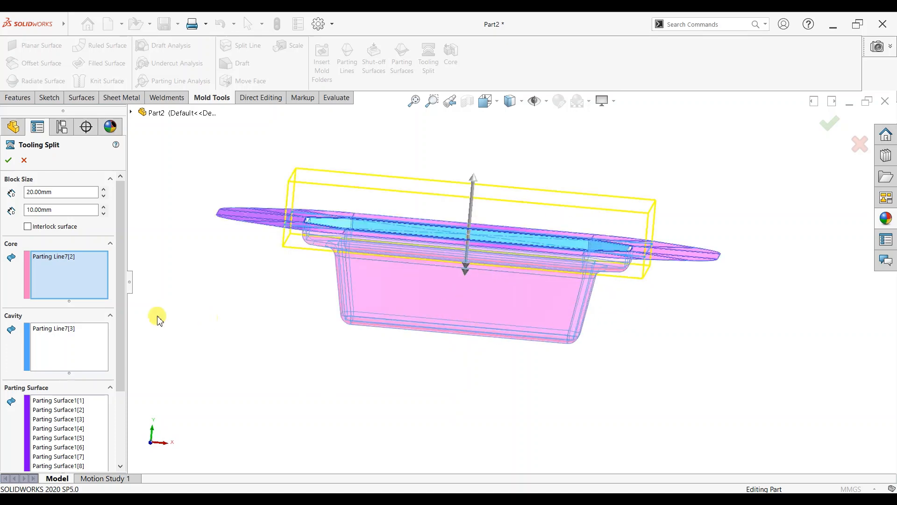
{"action": "left_click", "coordinate": [103, 190]}
{"action": "left_click", "coordinate": [103, 195]}
{"action": "left_click", "coordinate": [104, 196]}
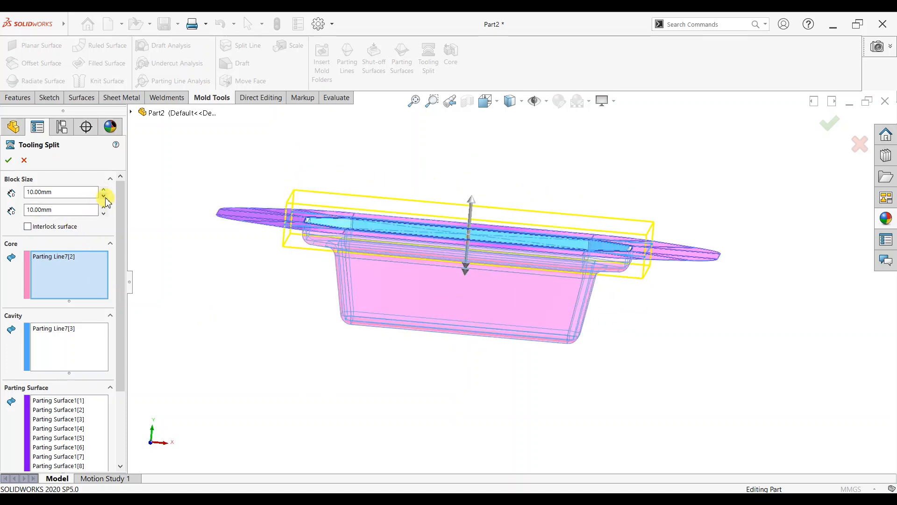
{"action": "left_click", "coordinate": [104, 190]}
{"action": "left_click", "coordinate": [104, 207]}
{"action": "left_click", "coordinate": [103, 207]}
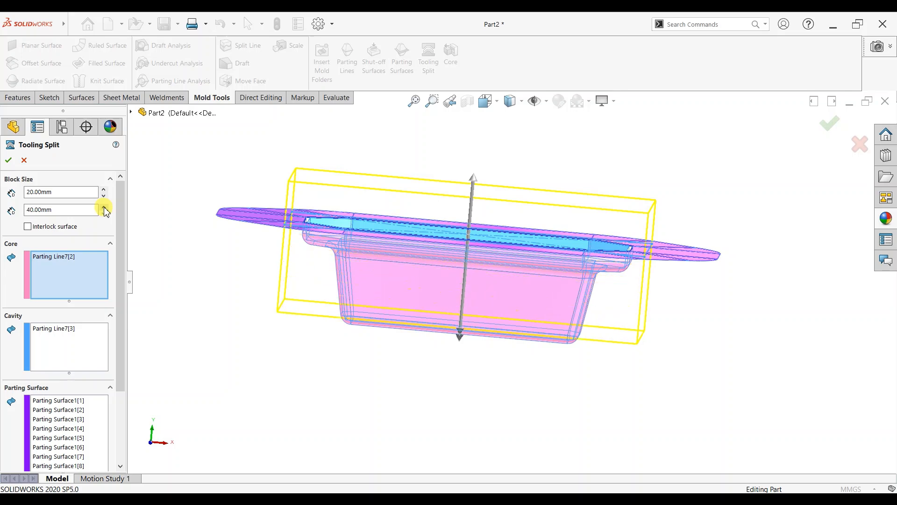
{"action": "left_click", "coordinate": [104, 207]}
Set the tooling split's depth in direction 2 to 60 mm and create the two mould blocks.
{"action": "key", "text": "space"}
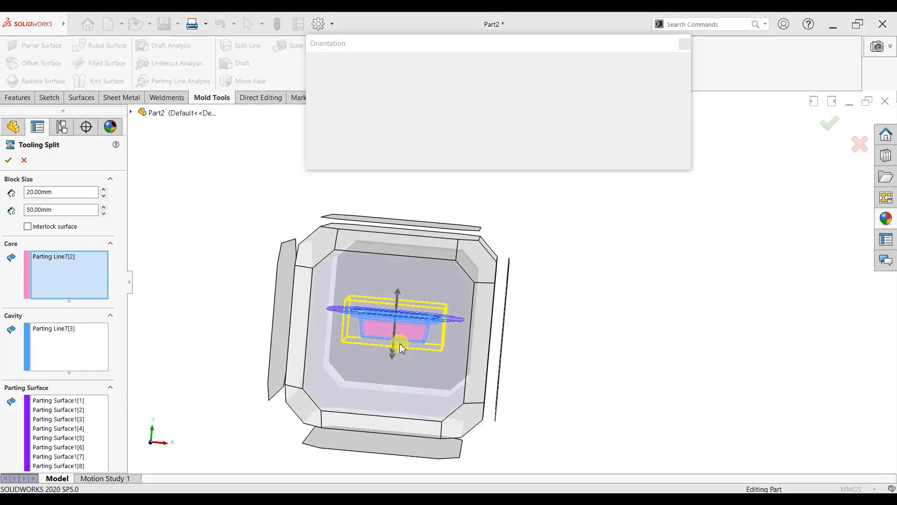
{"action": "left_click", "coordinate": [403, 347]}
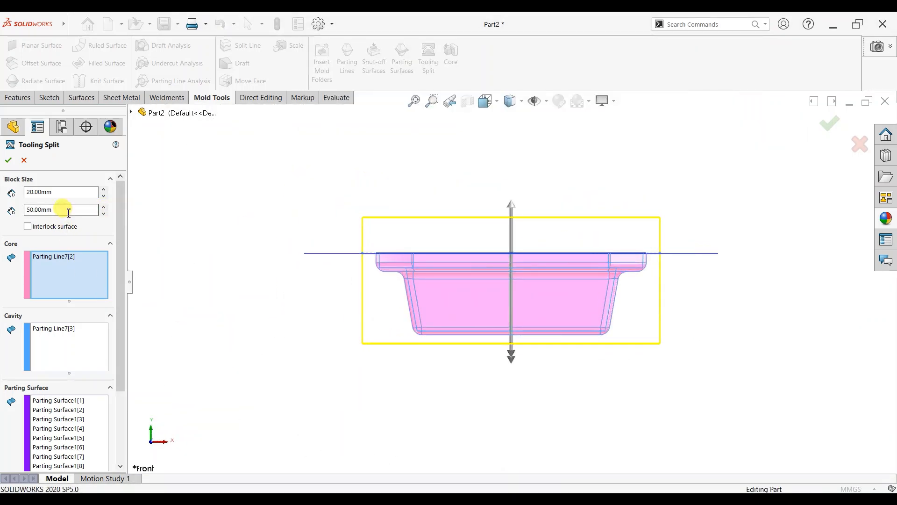
{"action": "type", "text": "60"}
{"action": "key", "text": "Return"}
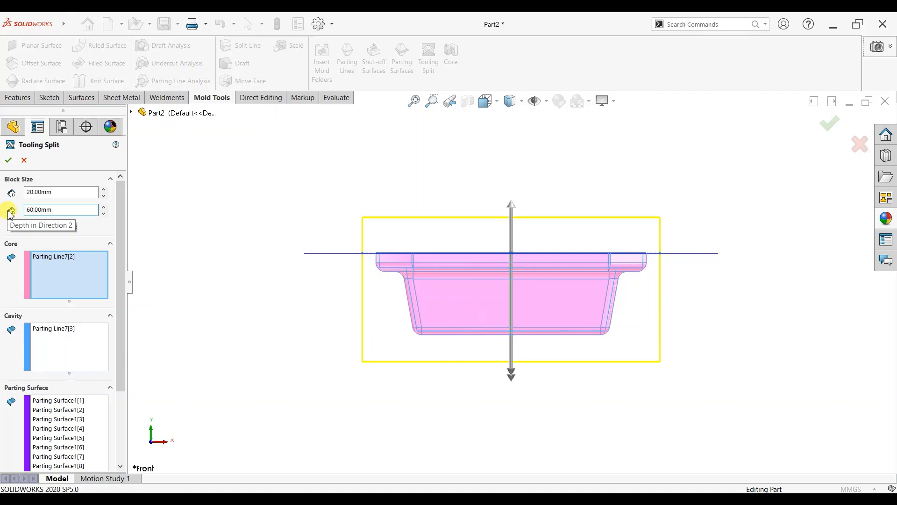
{"action": "left_click", "coordinate": [8, 162]}
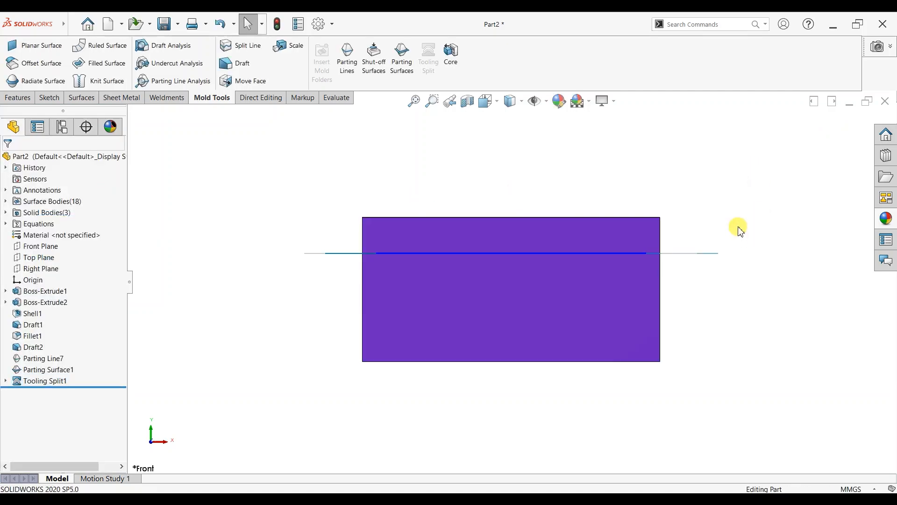
Hide the whole parting surface that surrounds the mould blocks.
{"action": "middle_click_drag", "start_coordinate": [737, 228], "coordinate": [717, 284]}
{"action": "left_click", "coordinate": [716, 283]}
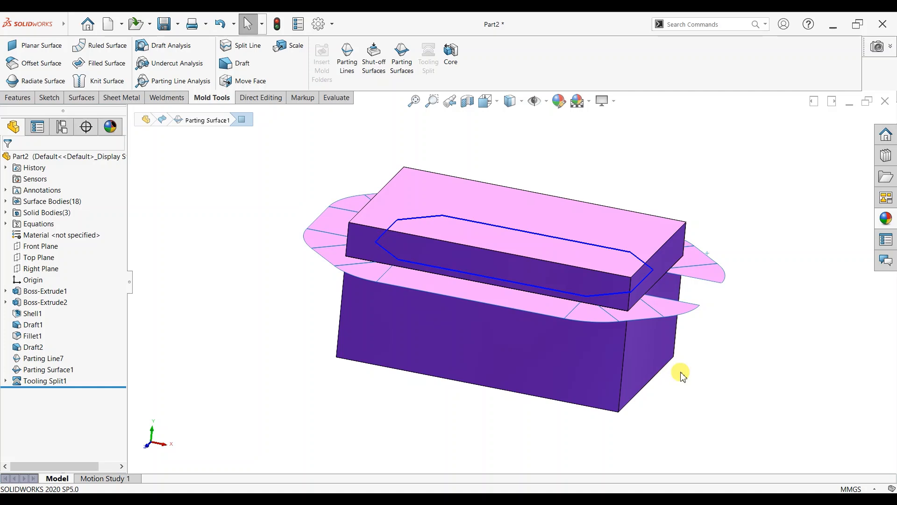
{"action": "key", "text": "ctrl+z"}
{"action": "left_click", "coordinate": [66, 372]}
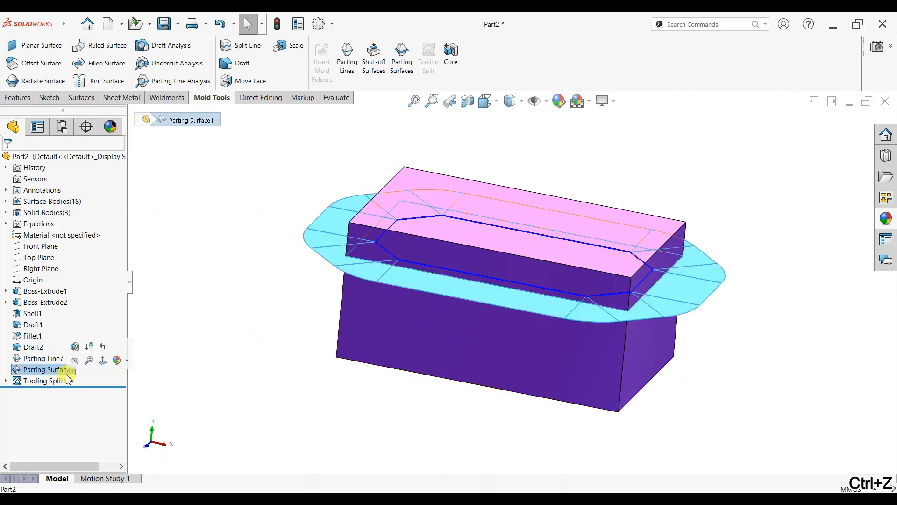
{"action": "left_click", "coordinate": [74, 362]}
{"action": "middle_click_drag", "start_coordinate": [429, 416], "coordinate": [677, 278]}
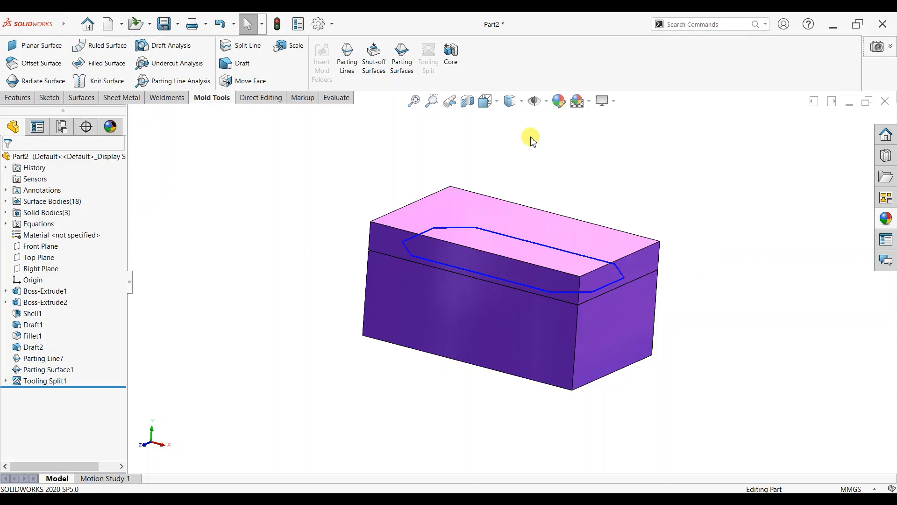
Try to shift the upper mould block about 79 mm upward along Y with Move/Copy Bodies, leaving the copy option on.
{"action": "left_click", "coordinate": [261, 98]}
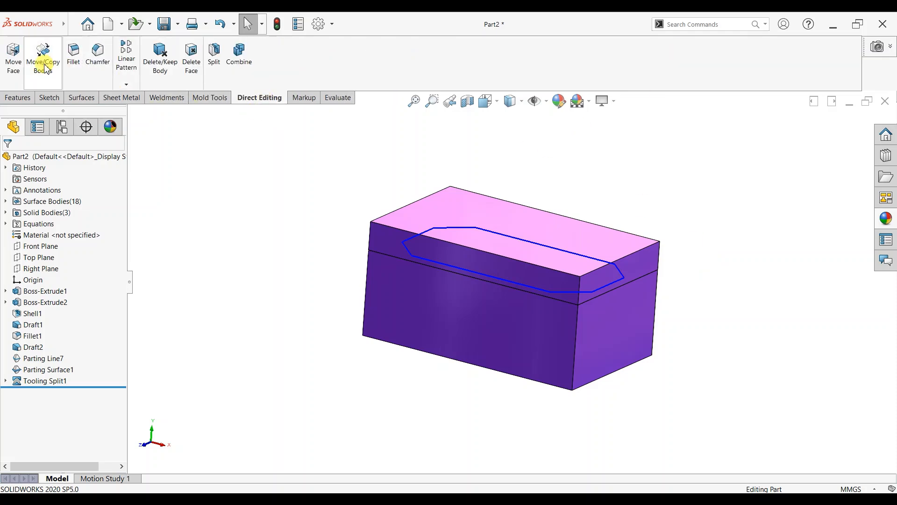
{"action": "left_click", "coordinate": [43, 60]}
{"action": "left_click", "coordinate": [522, 226]}
{"action": "left_click_drag", "start_coordinate": [515, 213], "coordinate": [531, 101]}
{"action": "scroll", "coordinate": [533, 145], "scroll_direction": "up", "scroll_amount": 2}
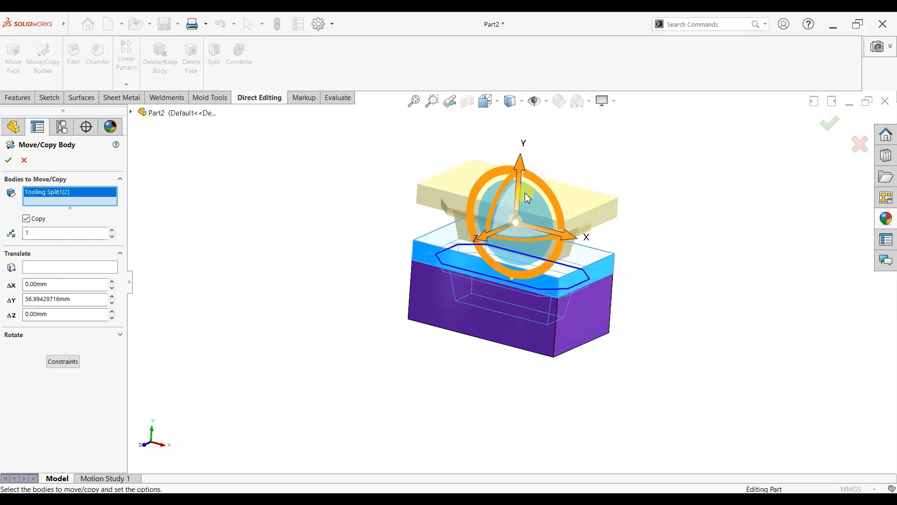
{"action": "scroll", "coordinate": [526, 187], "scroll_direction": "down", "scroll_amount": 2}
{"action": "left_click_drag", "start_coordinate": [516, 177], "coordinate": [517, 144]}
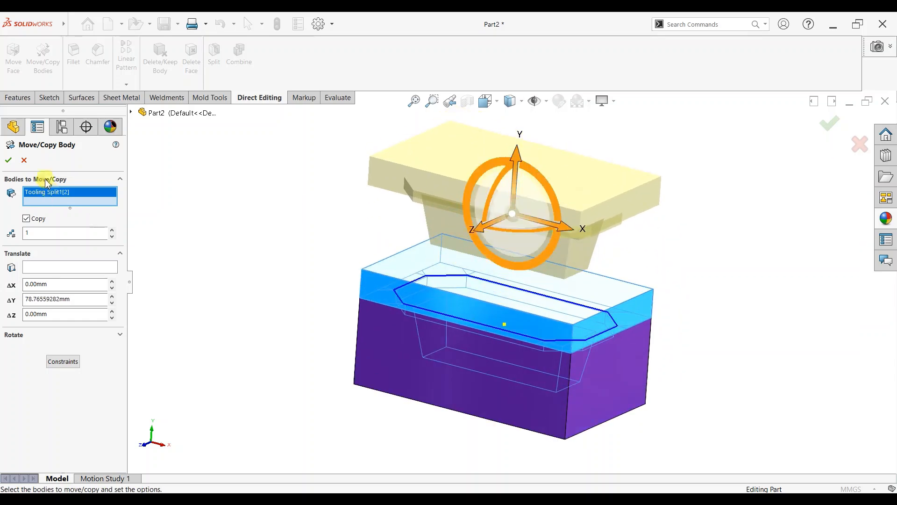
{"action": "left_click", "coordinate": [8, 160]}
{"action": "scroll", "coordinate": [520, 315], "scroll_direction": "up", "scroll_amount": 1}
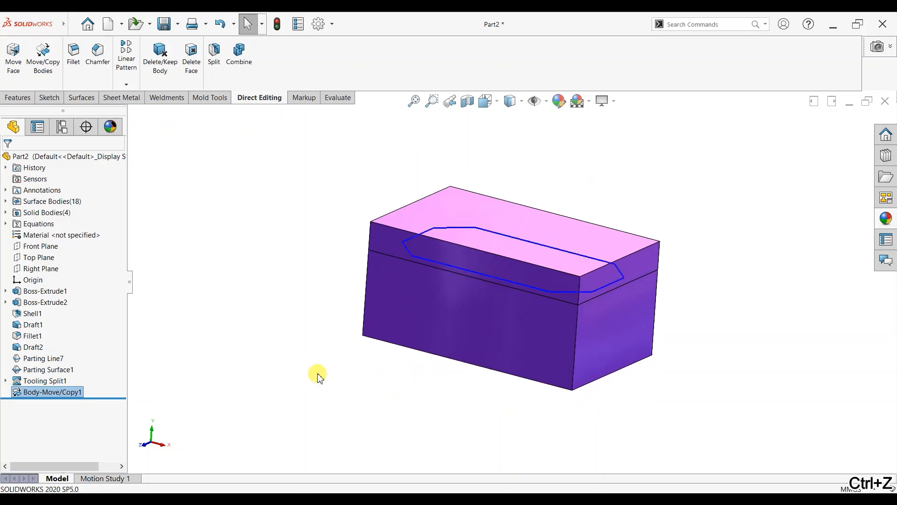
{"action": "scroll", "coordinate": [655, 189], "scroll_direction": "up", "scroll_amount": 1}
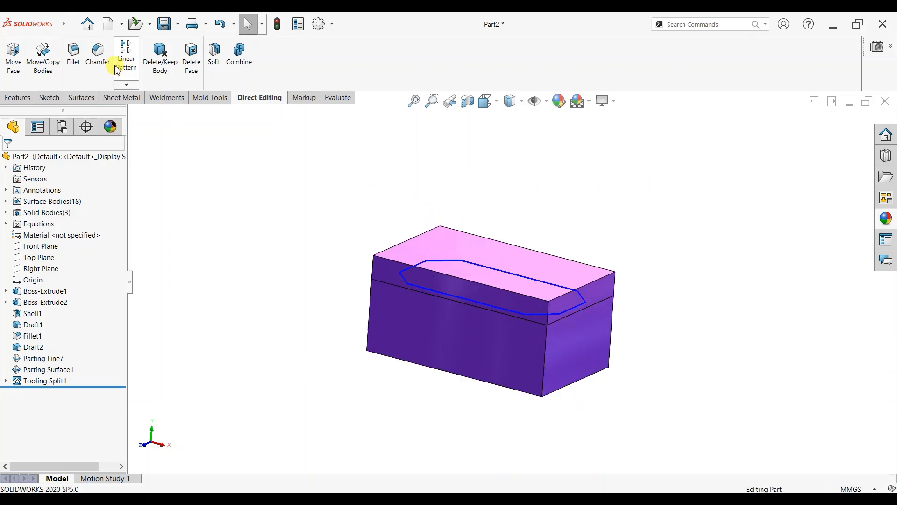
Move the upper mould block straight up along Y, with the copy option off, until it clears the lower block.
{"action": "left_click", "coordinate": [47, 60]}
{"action": "left_click", "coordinate": [480, 250]}
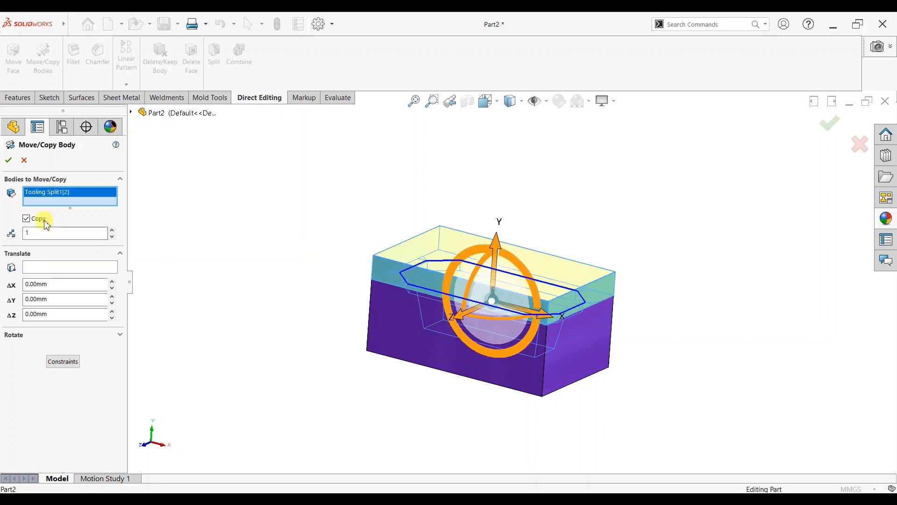
{"action": "left_click", "coordinate": [29, 218]}
{"action": "left_click_drag", "start_coordinate": [496, 248], "coordinate": [506, 138]}
{"action": "scroll", "coordinate": [500, 315], "scroll_direction": "up", "scroll_amount": 3}
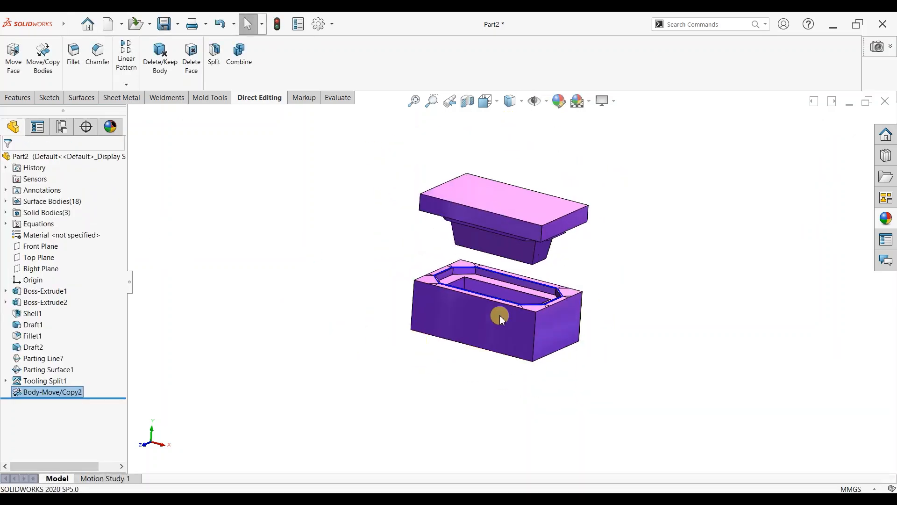
{"action": "scroll", "coordinate": [497, 313], "scroll_direction": "down", "scroll_amount": 1}
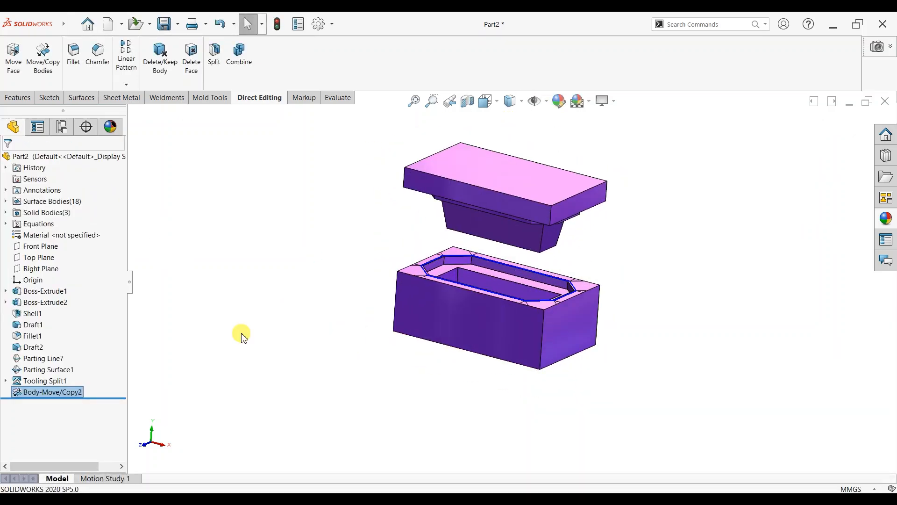
Move the lower mould block about 94 mm down along Y, without copying, to separate it from the tray.
{"action": "left_click", "coordinate": [441, 325]}
{"action": "left_click_drag", "start_coordinate": [498, 256], "coordinate": [496, 356]}
{"action": "left_click", "coordinate": [8, 160]}
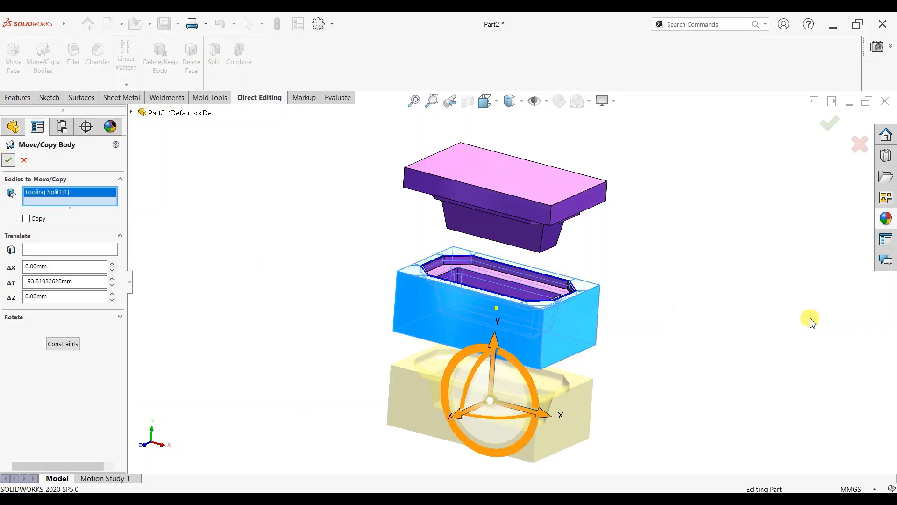
{"action": "middle_click_drag", "start_coordinate": [456, 403], "coordinate": [631, 255]}
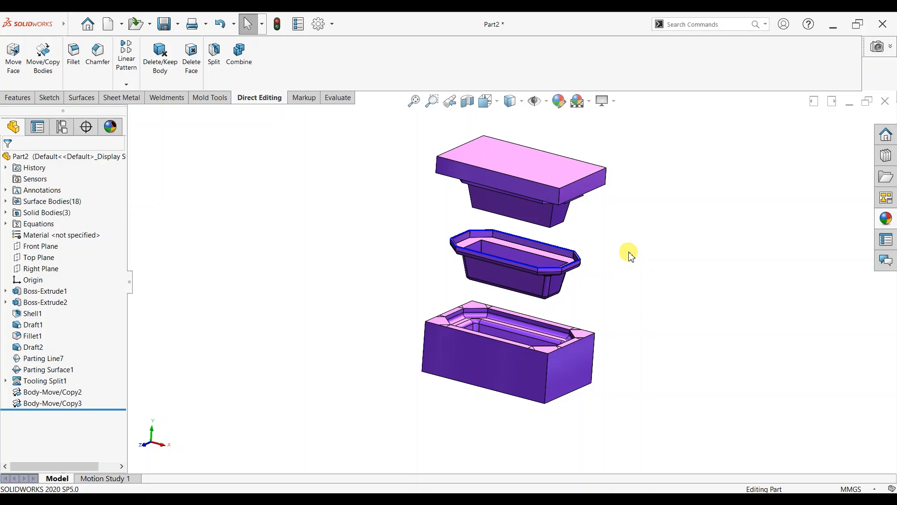
{"action": "left_click", "coordinate": [76, 404]}
{"action": "left_click", "coordinate": [274, 324]}
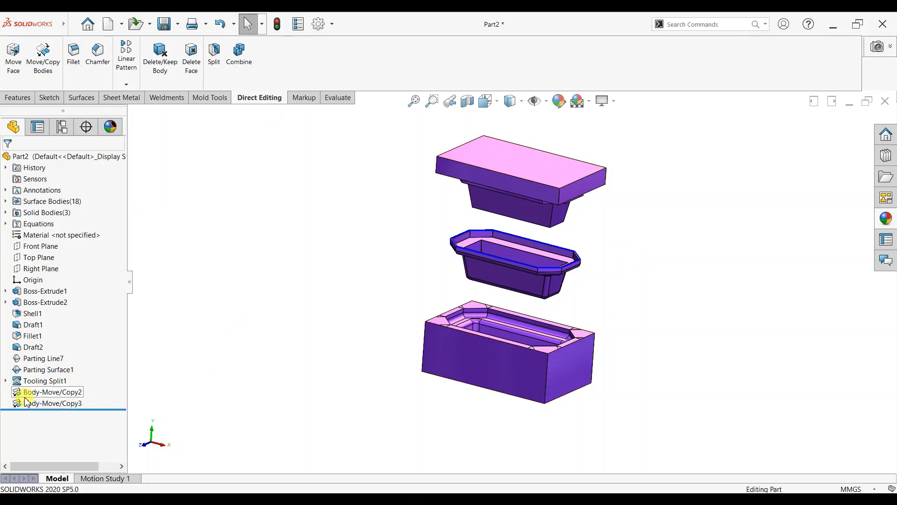
{"action": "left_click", "coordinate": [31, 392]}
{"action": "left_click", "coordinate": [274, 324]}
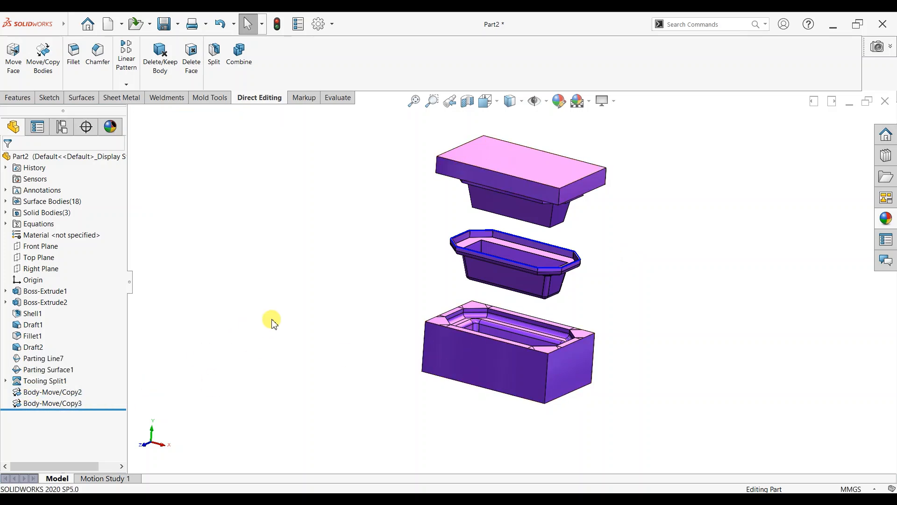
Select the upper mould block among the solid bodies and open the Steel group of metal appearances.
{"action": "left_click", "coordinate": [5, 213]}
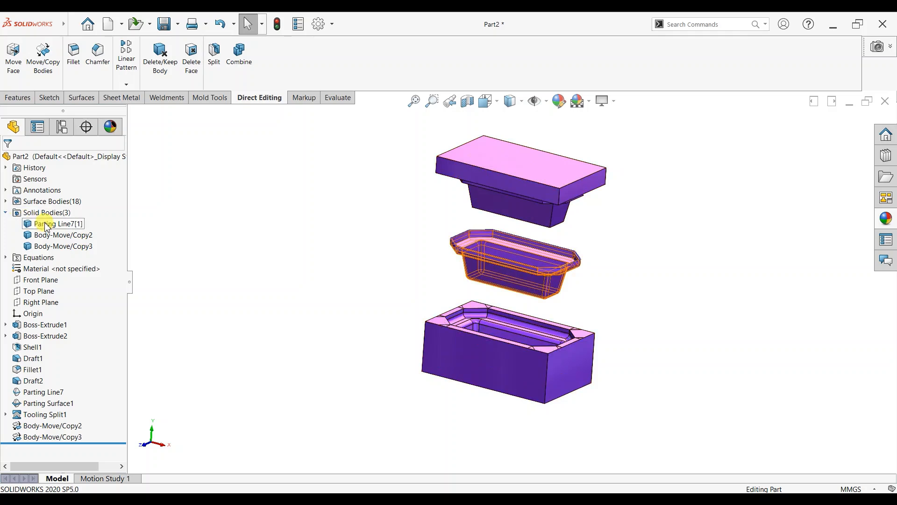
{"action": "left_click", "coordinate": [63, 235]}
{"action": "left_click", "coordinate": [886, 219]}
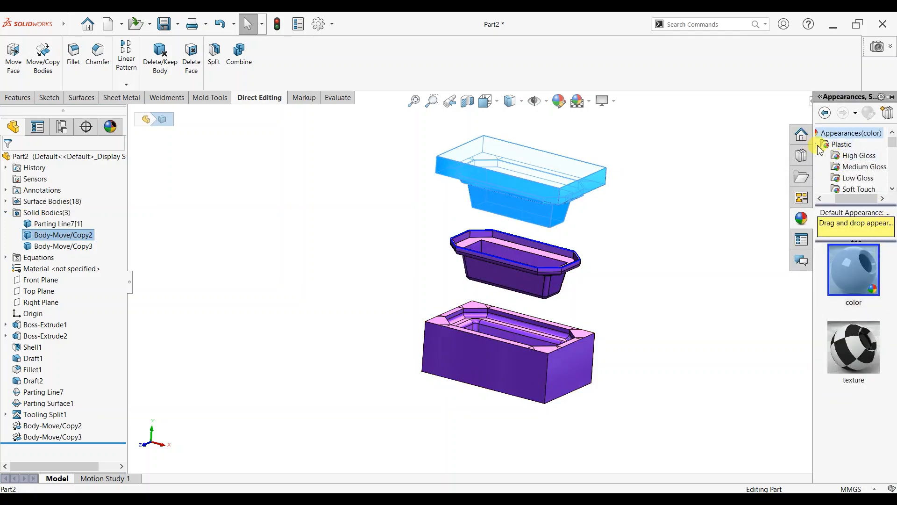
{"action": "scroll", "coordinate": [842, 160], "scroll_direction": "down", "scroll_amount": 3}
{"action": "left_click", "coordinate": [847, 144]}
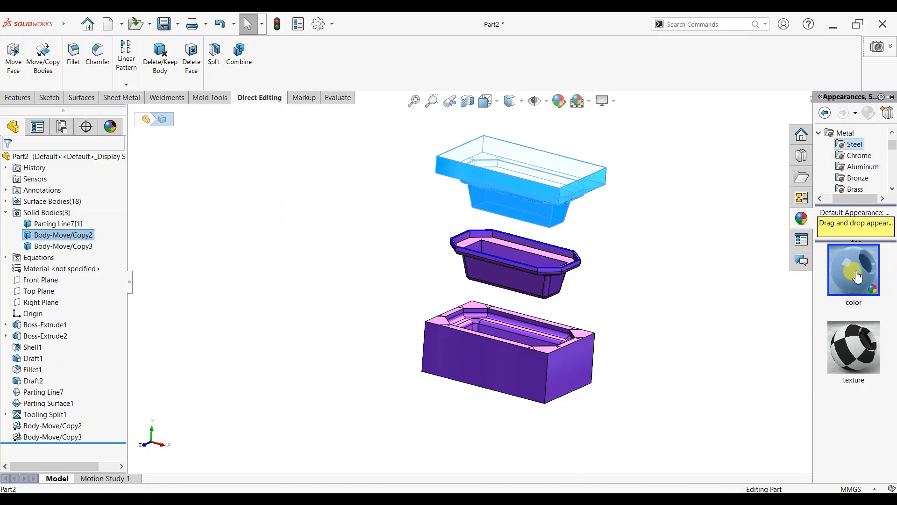
Apply the carbon steel appearance to the upper mould block.
{"action": "scroll", "coordinate": [877, 350], "scroll_direction": "down", "scroll_amount": 3}
{"action": "mouse_move", "coordinate": [878, 350]}
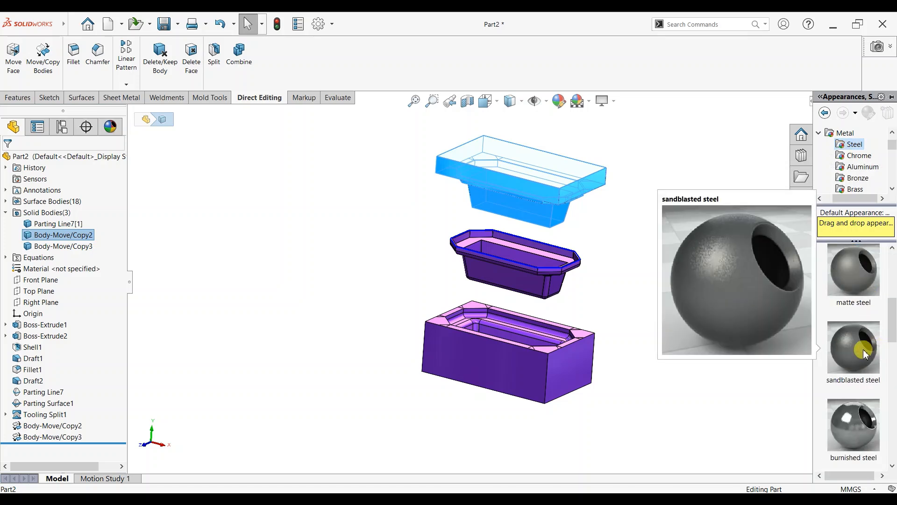
{"action": "scroll", "coordinate": [863, 353], "scroll_direction": "down", "scroll_amount": 3}
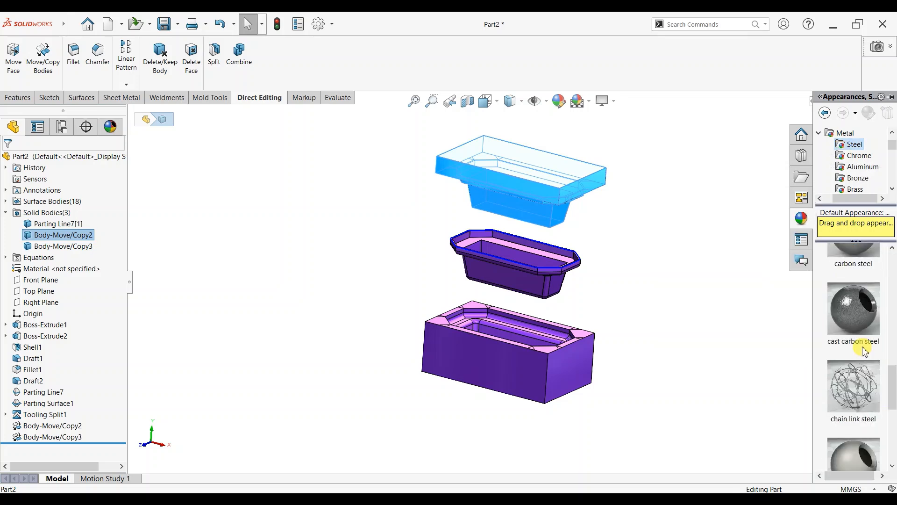
{"action": "scroll", "coordinate": [865, 351], "scroll_direction": "down", "scroll_amount": 2}
{"action": "scroll", "coordinate": [865, 351], "scroll_direction": "up", "scroll_amount": 5}
{"action": "scroll", "coordinate": [864, 177], "scroll_direction": "down", "scroll_amount": 2}
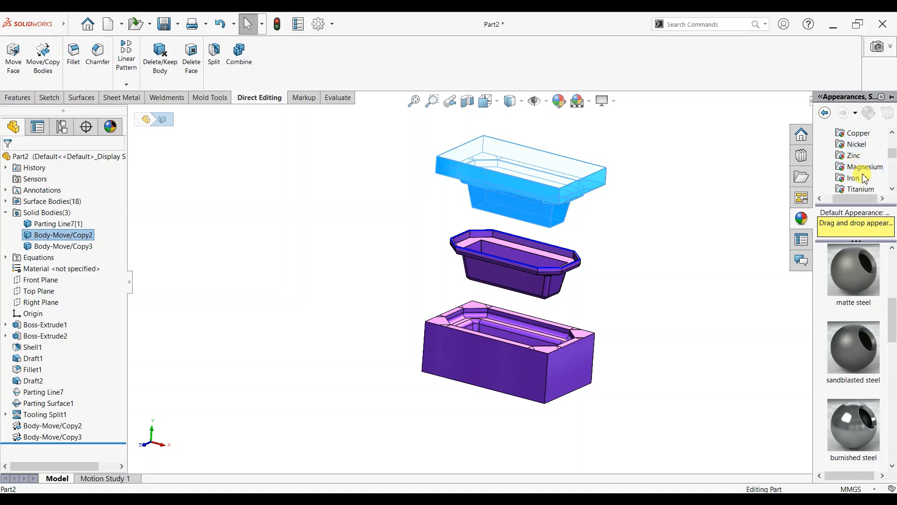
{"action": "scroll", "coordinate": [863, 177], "scroll_direction": "down", "scroll_amount": 2}
{"action": "scroll", "coordinate": [855, 159], "scroll_direction": "up", "scroll_amount": 5}
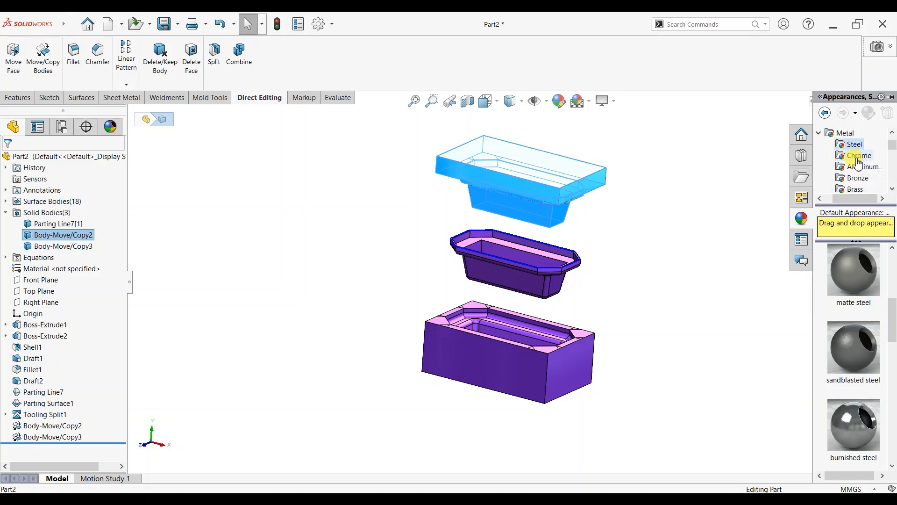
{"action": "scroll", "coordinate": [865, 402], "scroll_direction": "down", "scroll_amount": 3}
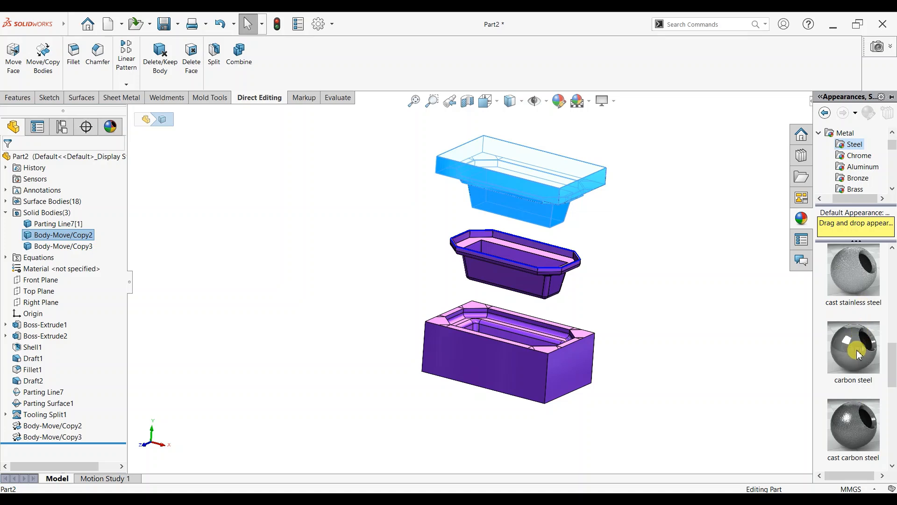
{"action": "left_click", "coordinate": [861, 334]}
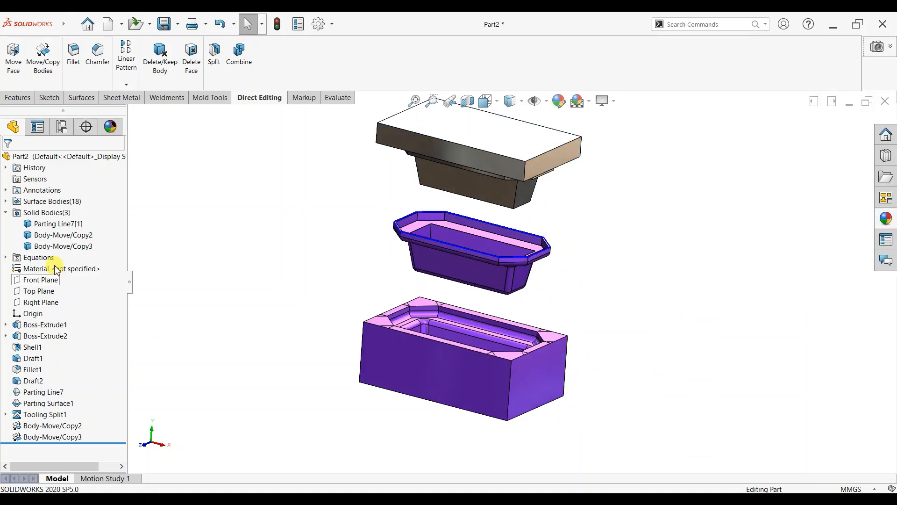
Select the lower mould block among the solid bodies and apply the polished steel appearance to it.
{"action": "left_click", "coordinate": [63, 245]}
{"action": "left_click", "coordinate": [886, 219]}
{"action": "scroll", "coordinate": [869, 320], "scroll_direction": "up", "scroll_amount": 3}
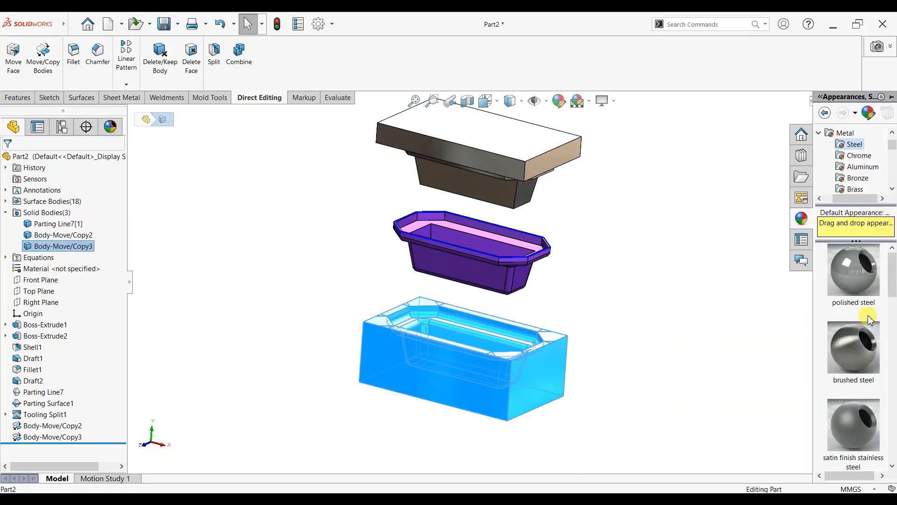
{"action": "scroll", "coordinate": [893, 288], "scroll_direction": "down", "scroll_amount": 3}
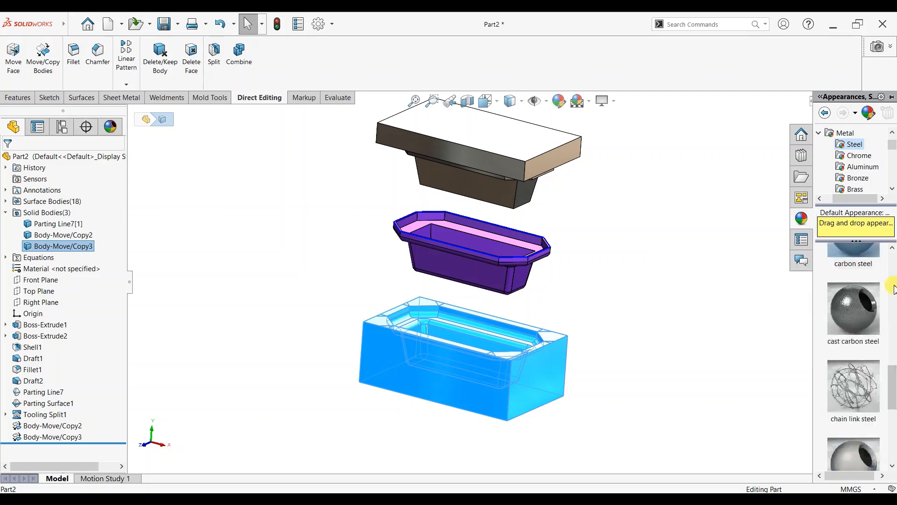
{"action": "scroll", "coordinate": [861, 321], "scroll_direction": "up", "scroll_amount": 4}
{"action": "double_click", "coordinate": [855, 282]}
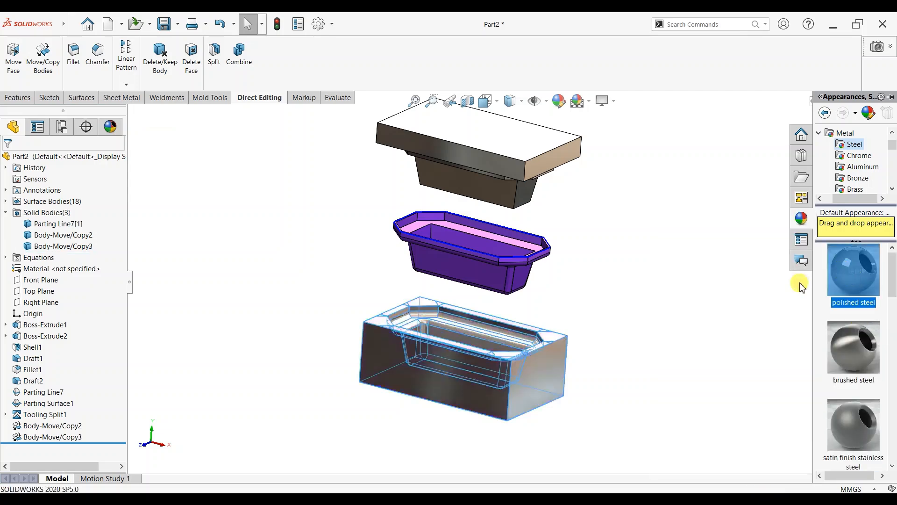
{"action": "left_click", "coordinate": [644, 287]}
{"action": "middle_click_drag", "start_coordinate": [644, 287], "coordinate": [552, 246]}
{"action": "scroll", "coordinate": [461, 276], "scroll_direction": "down", "scroll_amount": 2}
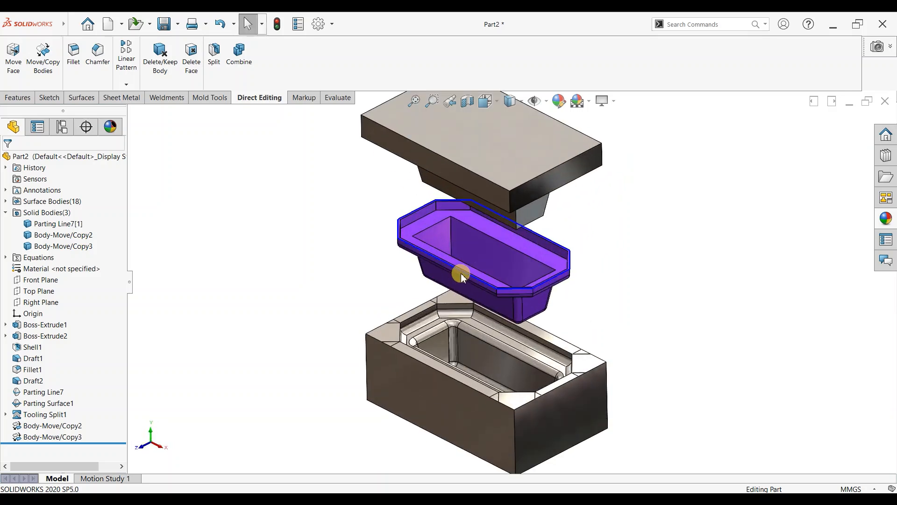
Hide the tray body through its Parting Line7 feature and show it again.
{"action": "left_click", "coordinate": [561, 239]}
{"action": "right_click", "coordinate": [45, 393]}
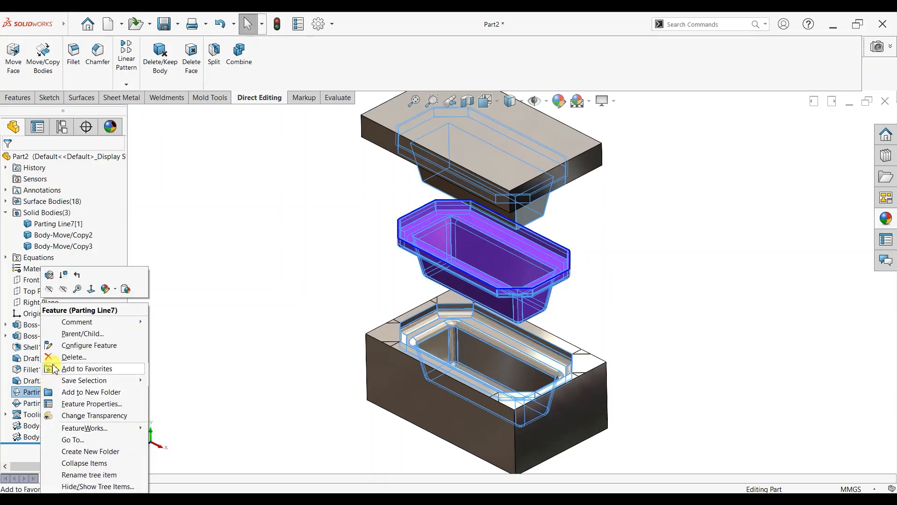
{"action": "left_click", "coordinate": [67, 289]}
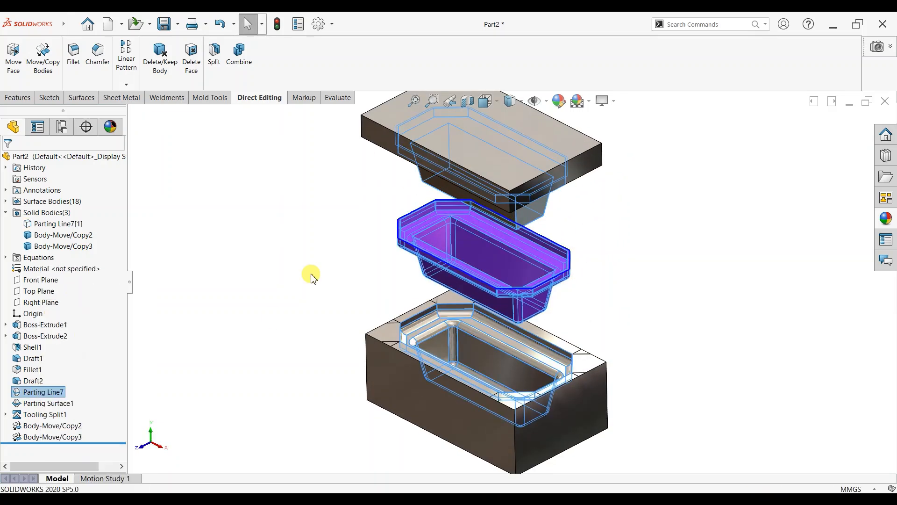
{"action": "right_click", "coordinate": [21, 393]}
{"action": "left_click", "coordinate": [43, 289]}
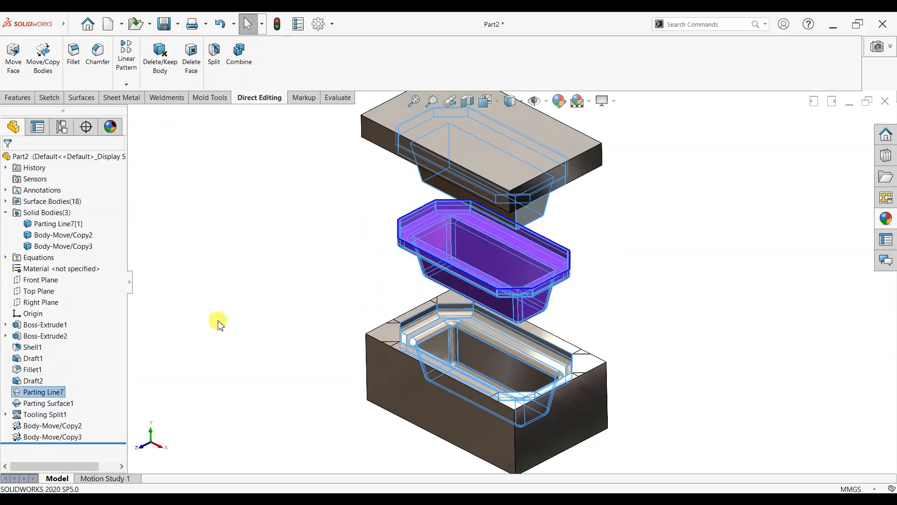
Try to change the visibility of the parting surface and of the parting line outline around the tray's rim.
{"action": "left_click", "coordinate": [42, 404]}
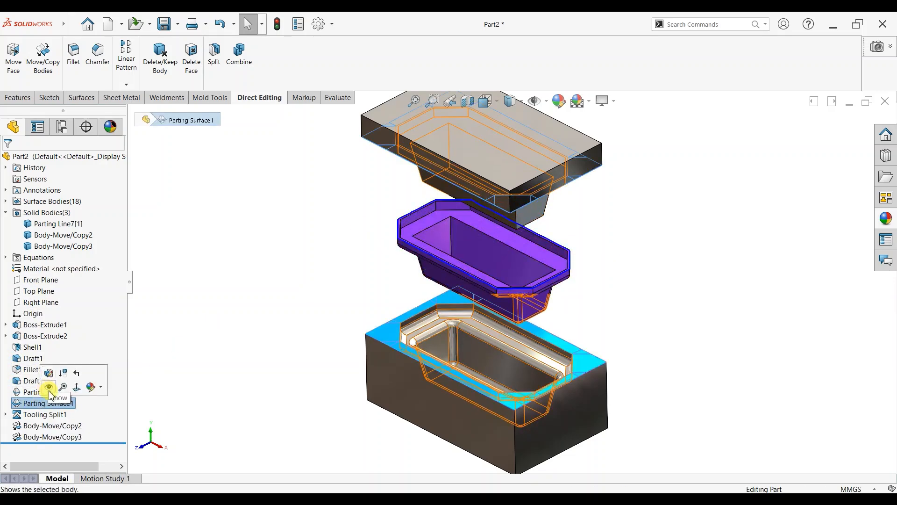
{"action": "left_click", "coordinate": [49, 387]}
{"action": "left_click", "coordinate": [525, 286]}
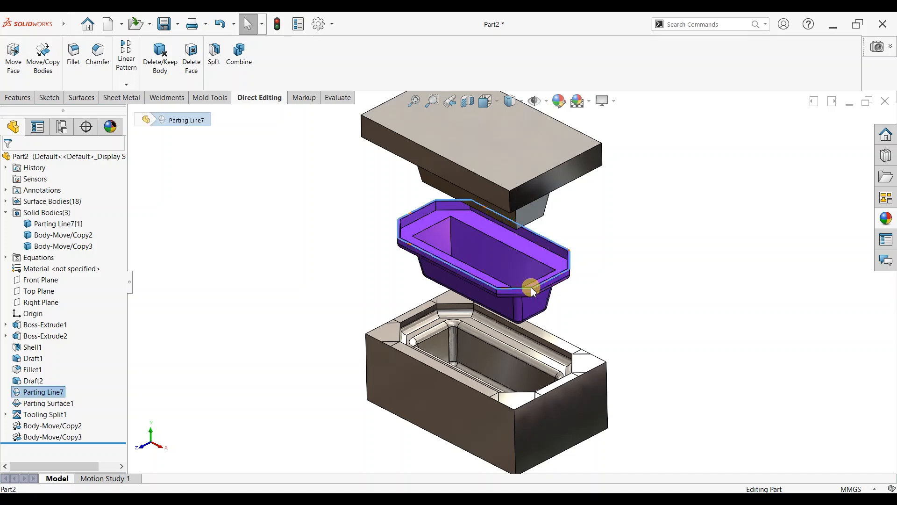
{"action": "right_click", "coordinate": [552, 279]}
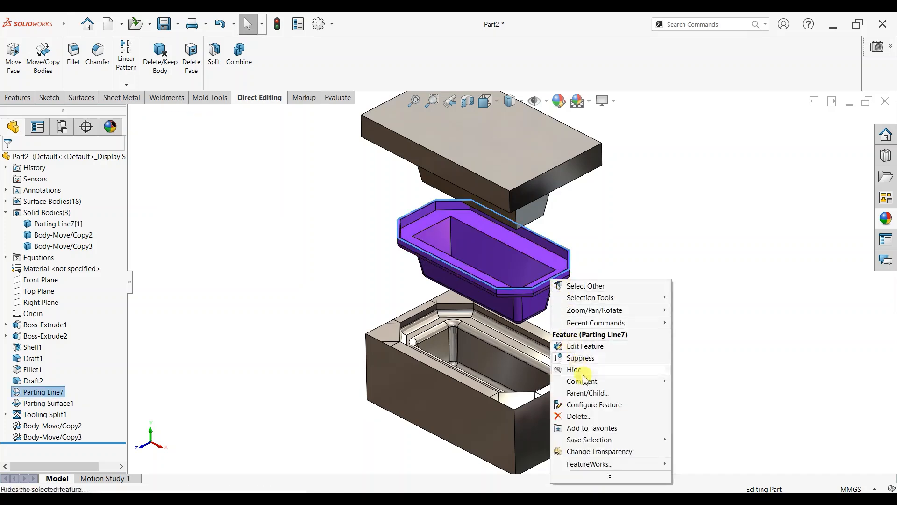
{"action": "left_click", "coordinate": [656, 358]}
In an isometric view, try to save the solid bodies as separate part files, spreading their callouts beside the model and including body 1.
{"action": "middle_click_drag", "start_coordinate": [666, 286], "coordinate": [619, 207]}
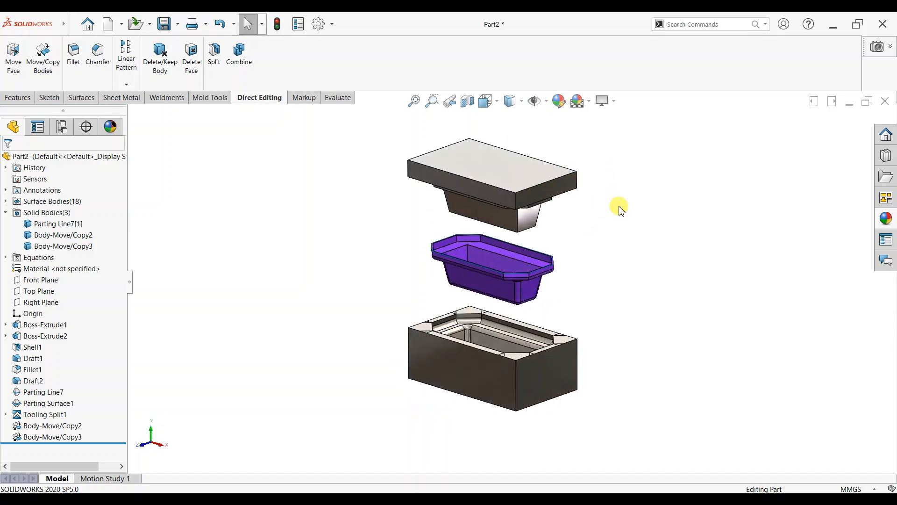
{"action": "key", "text": "space"}
{"action": "left_click", "coordinate": [404, 297]}
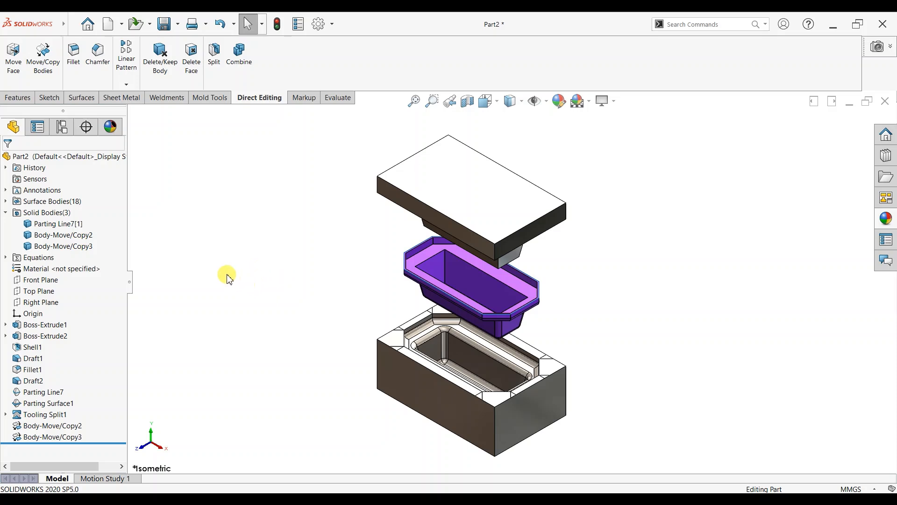
{"action": "left_click", "coordinate": [59, 213]}
{"action": "right_click", "coordinate": [60, 213]}
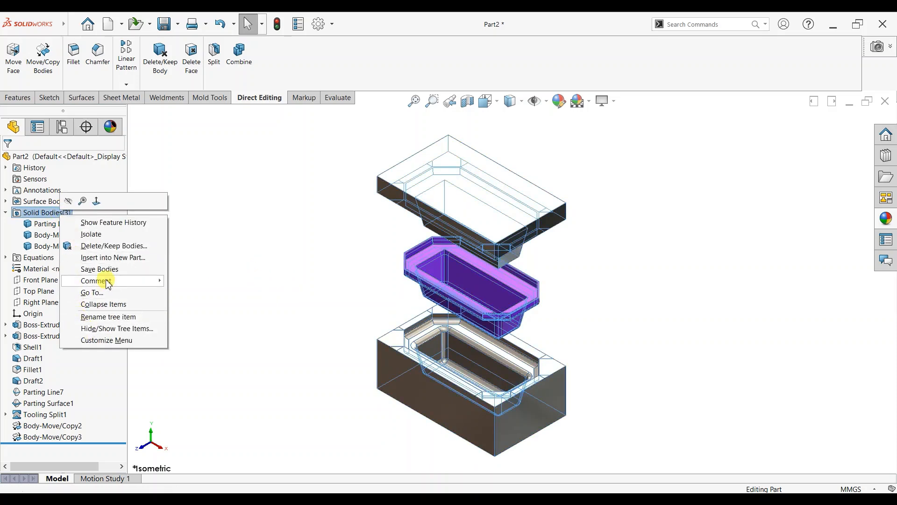
{"action": "left_click", "coordinate": [155, 288]}
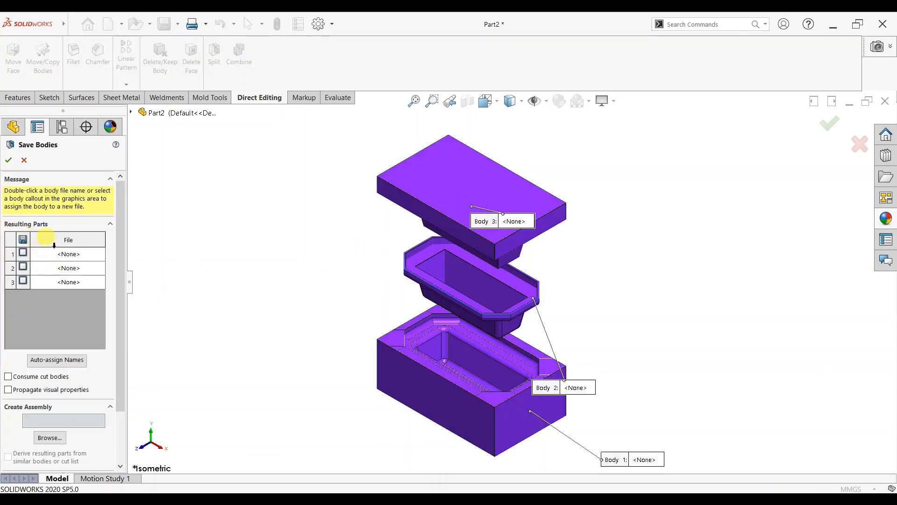
{"action": "left_click_drag", "start_coordinate": [511, 221], "coordinate": [607, 139]}
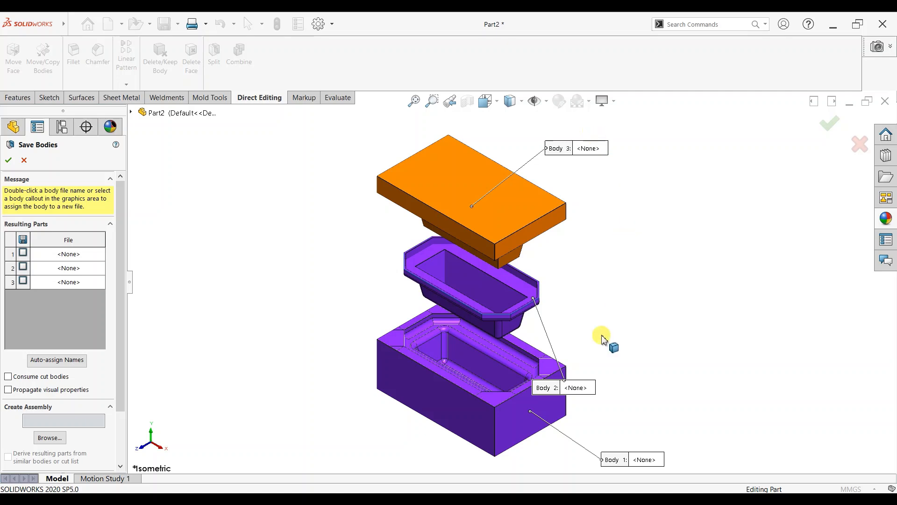
{"action": "left_click_drag", "start_coordinate": [549, 388], "coordinate": [604, 253]}
{"action": "left_click_drag", "start_coordinate": [626, 458], "coordinate": [614, 324]}
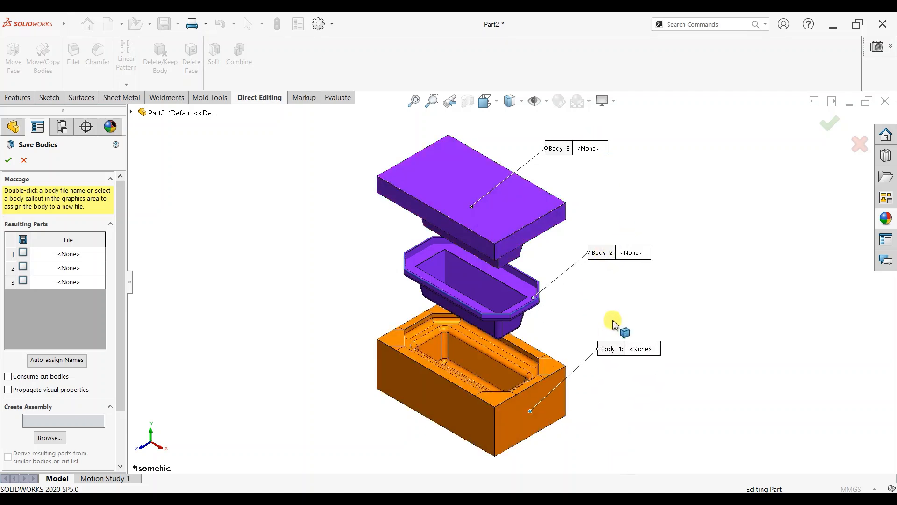
{"action": "left_click", "coordinate": [70, 280]}
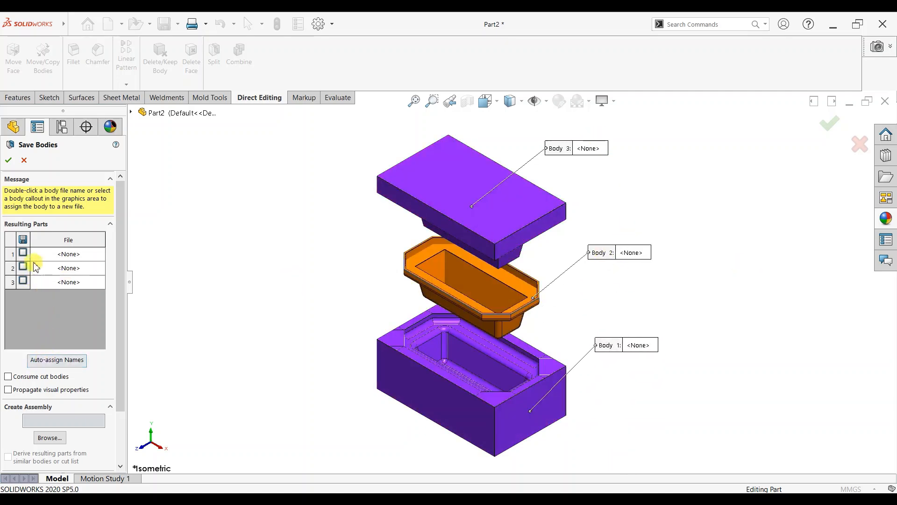
{"action": "left_click", "coordinate": [23, 253]}
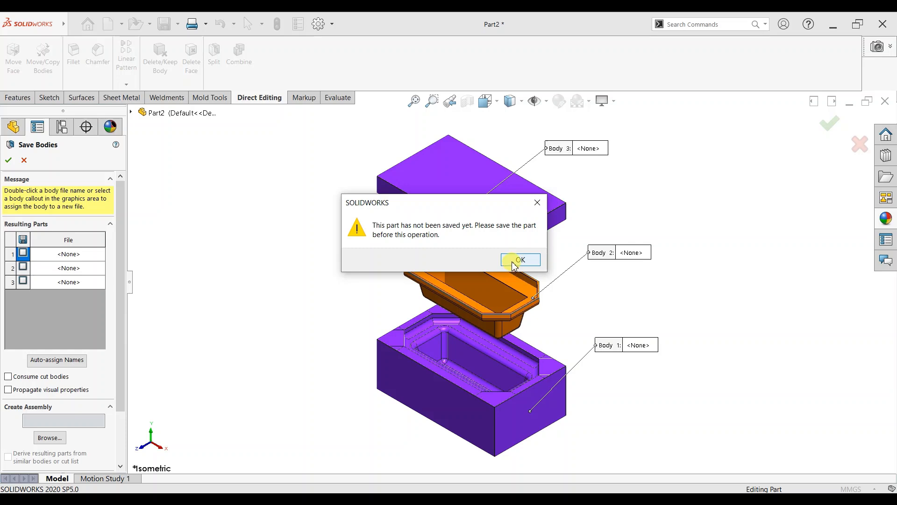
{"action": "left_click", "coordinate": [519, 260]}
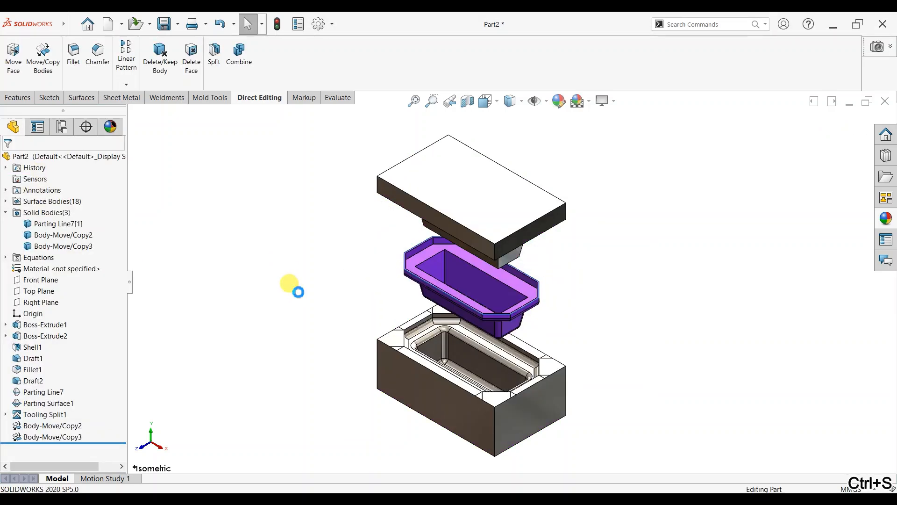
Save the part in the Practice folder under the file name Simple Bucket Mold.
{"action": "key", "text": "ctrl+s"}
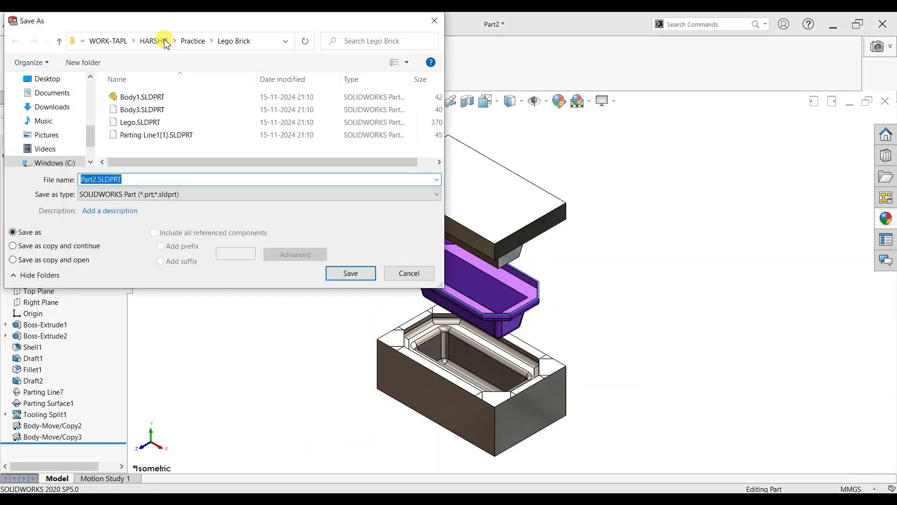
{"action": "left_click", "coordinate": [193, 41]}
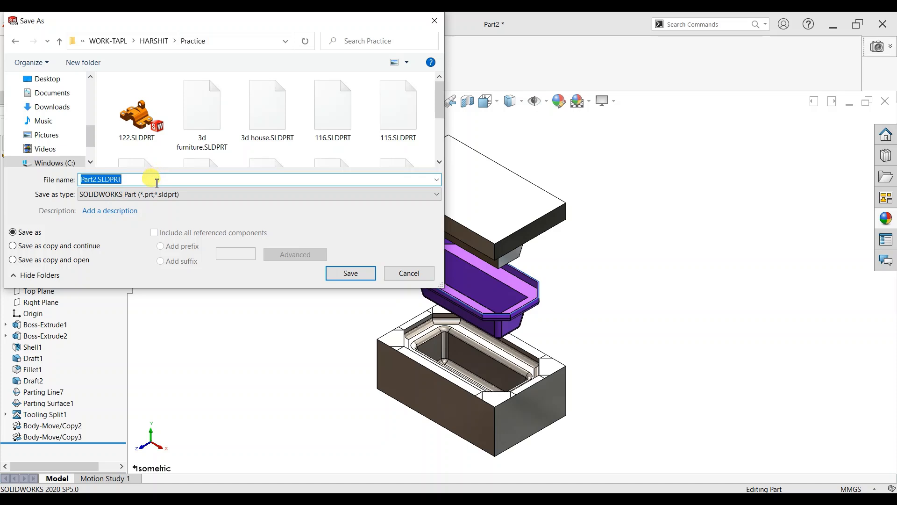
{"action": "type", "text": "Simple"}
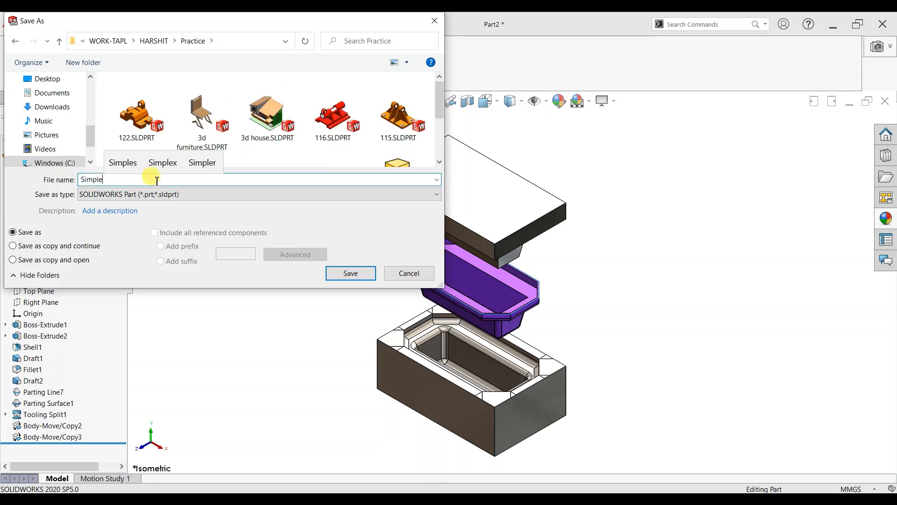
{"action": "type", "text": " Bucket Mold"}
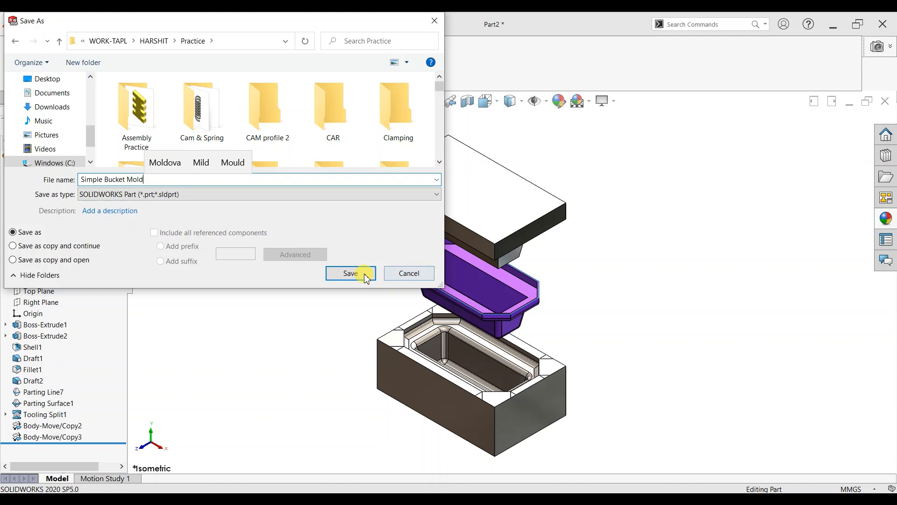
{"action": "left_click", "coordinate": [358, 273]}
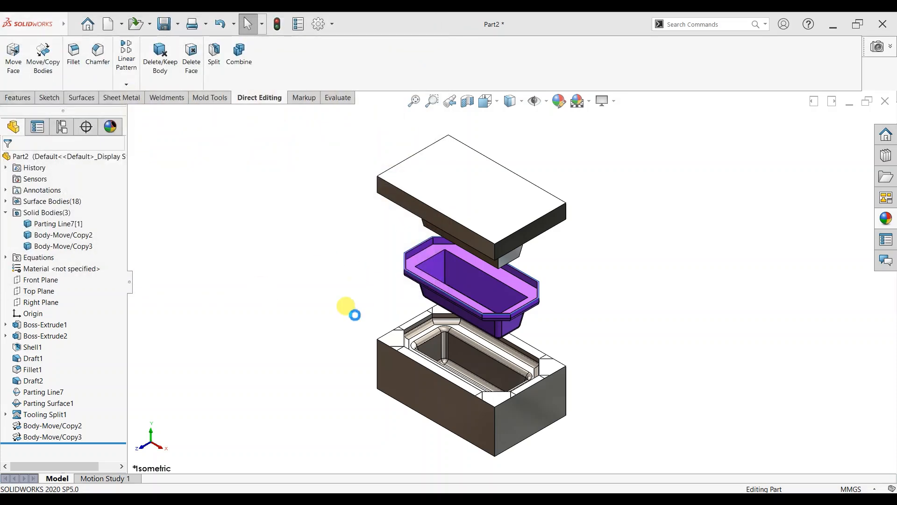
Start saving the solid bodies as separate part files and assign the file name Core to the upper mould block.
{"action": "left_click", "coordinate": [47, 212]}
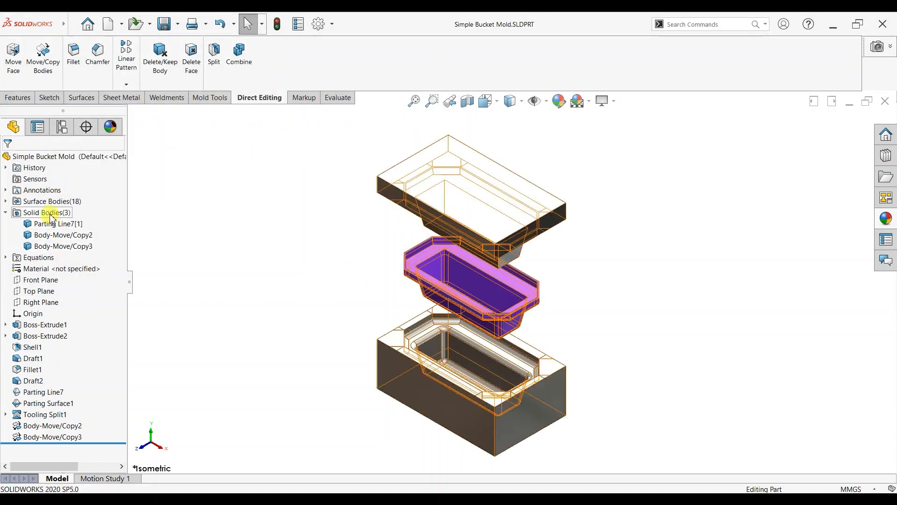
{"action": "right_click", "coordinate": [50, 214]}
{"action": "left_click", "coordinate": [89, 267]}
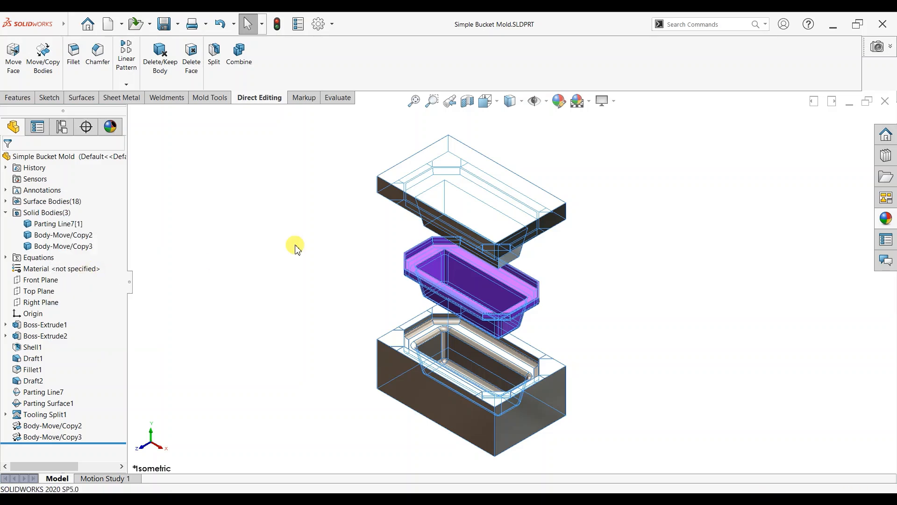
{"action": "left_click", "coordinate": [70, 257]}
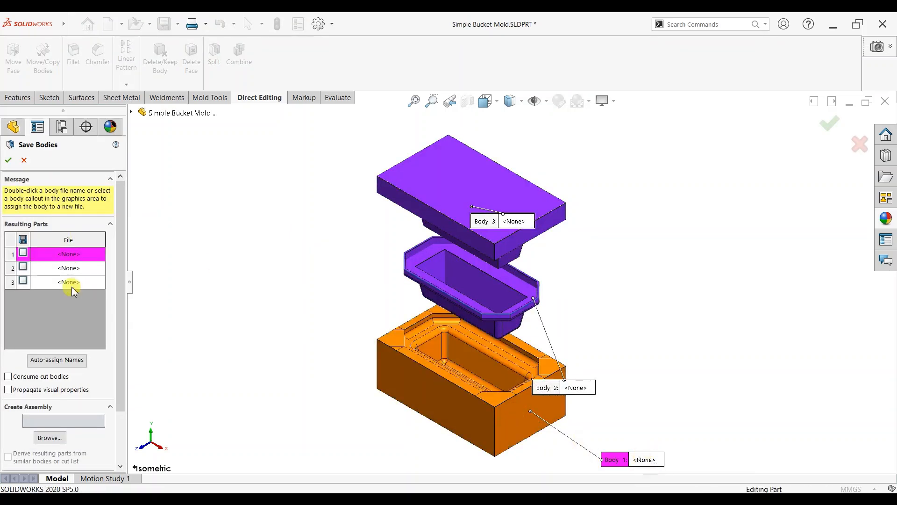
{"action": "left_click", "coordinate": [22, 254]}
{"action": "left_click", "coordinate": [225, 276]}
{"action": "left_click", "coordinate": [519, 259]}
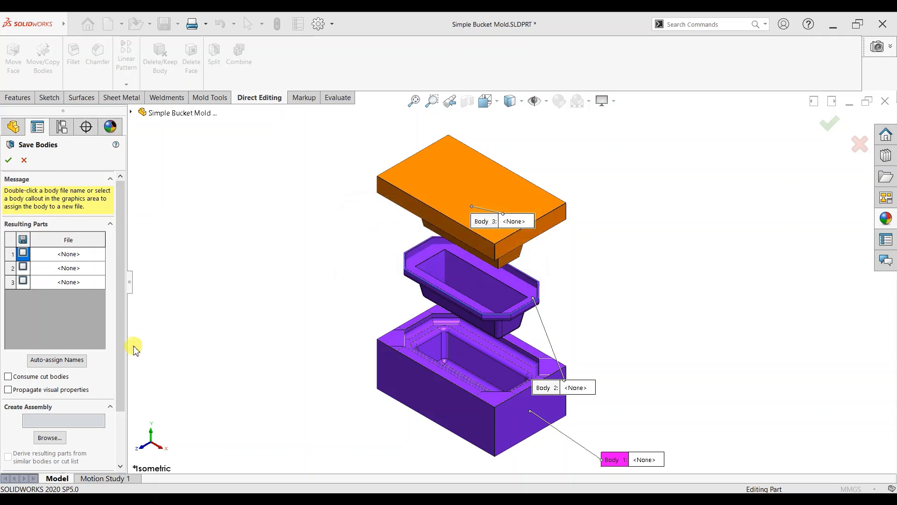
{"action": "double_click", "coordinate": [113, 326]}
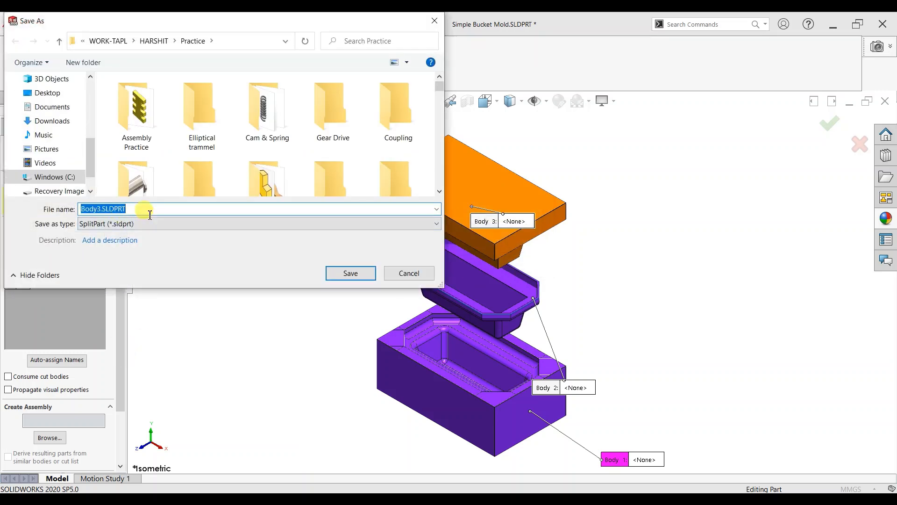
{"action": "type", "text": "Core"}
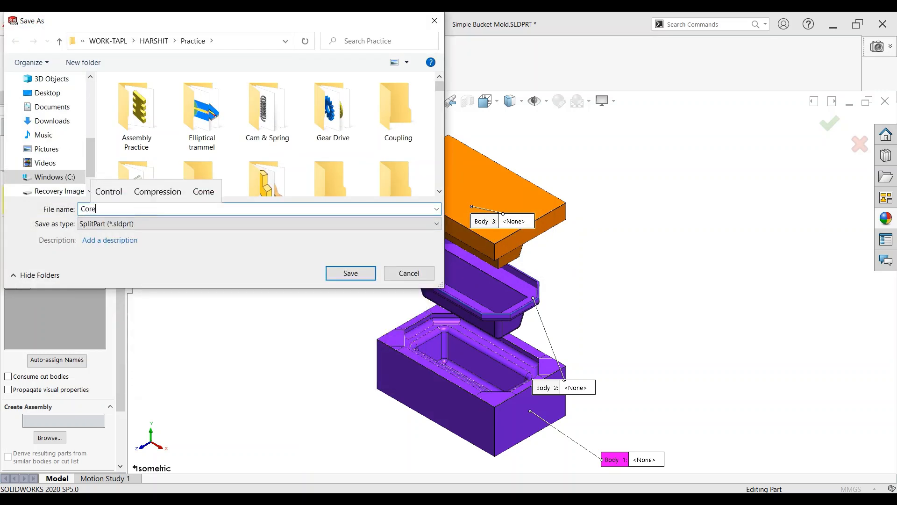
{"action": "left_click", "coordinate": [351, 273]}
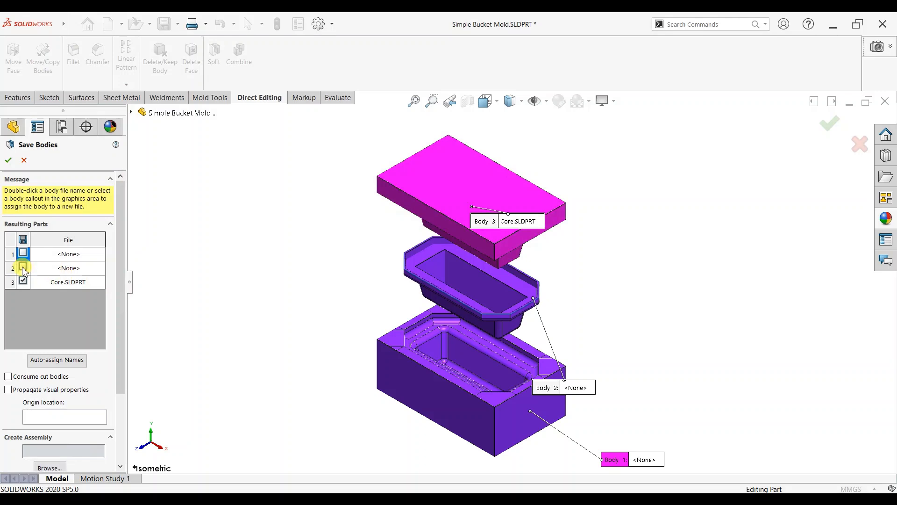
Include the tray body among the resulting parts and assign it the file name Bucket.
{"action": "left_click", "coordinate": [23, 267]}
{"action": "left_click", "coordinate": [60, 267]}
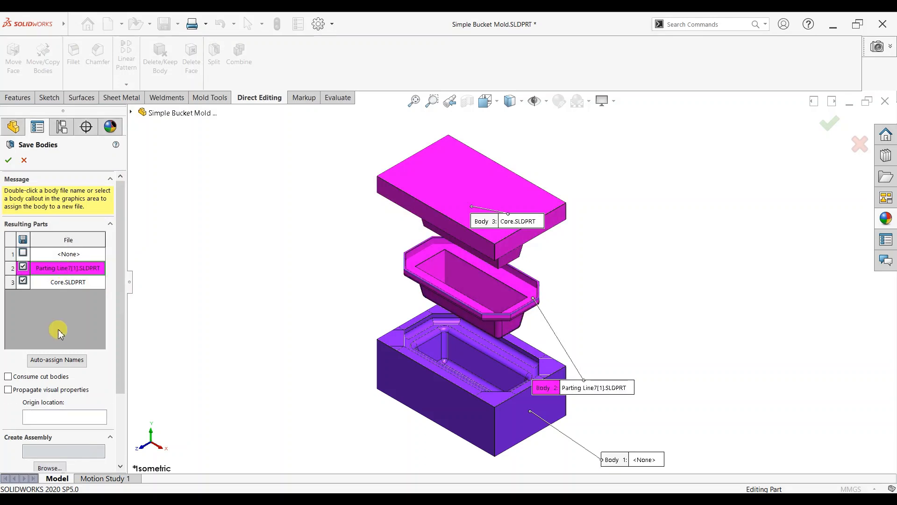
{"action": "double_click", "coordinate": [41, 270]}
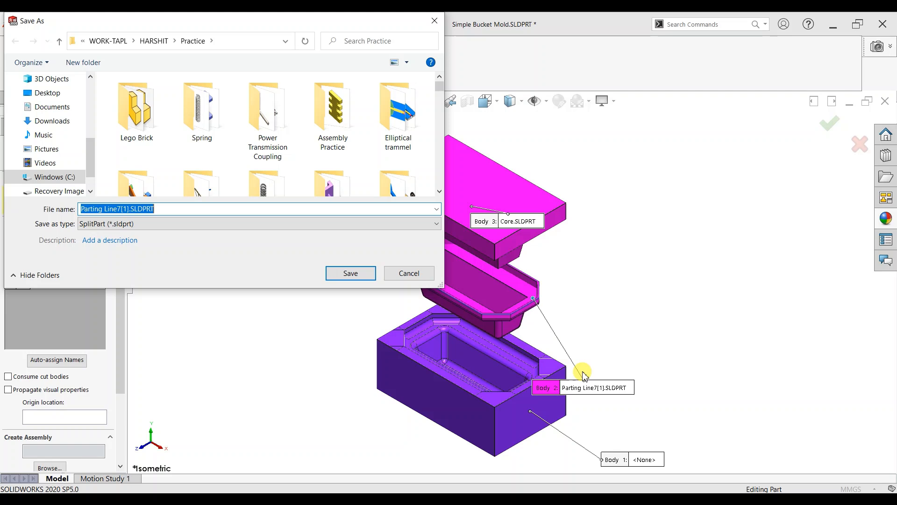
{"action": "type", "text": "Bucket"}
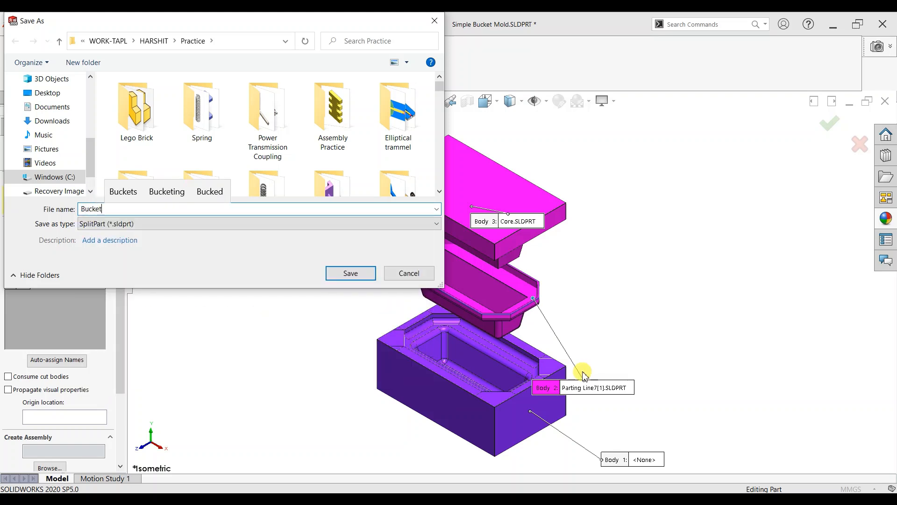
{"action": "left_click", "coordinate": [373, 275]}
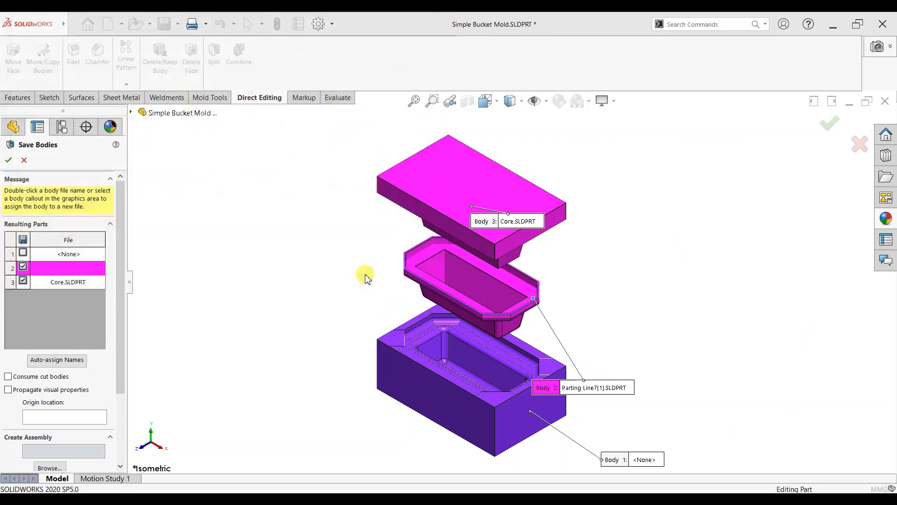
Include the lower mould block as Body1.SLDPRT in the cavity folder and save the bodies, changing the derived parts to the base part's units.
{"action": "left_click", "coordinate": [23, 253]}
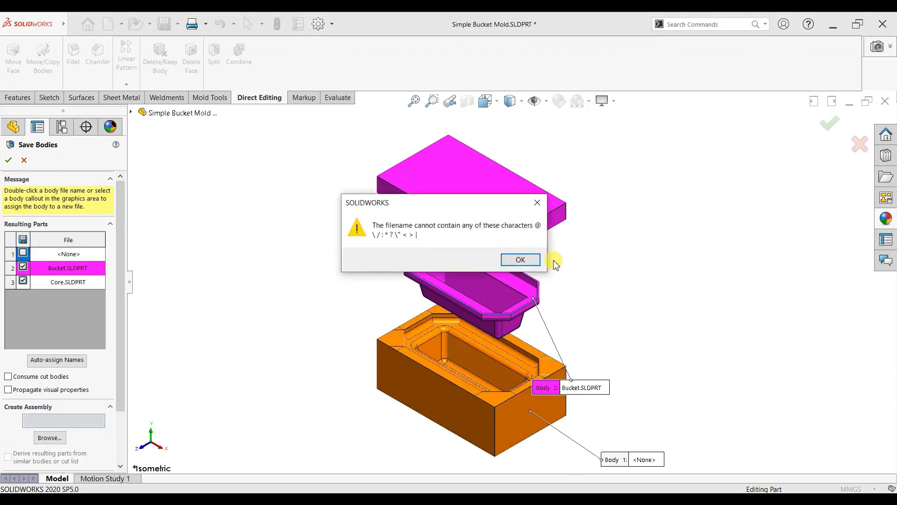
{"action": "left_click", "coordinate": [517, 258]}
{"action": "double_click", "coordinate": [75, 255]}
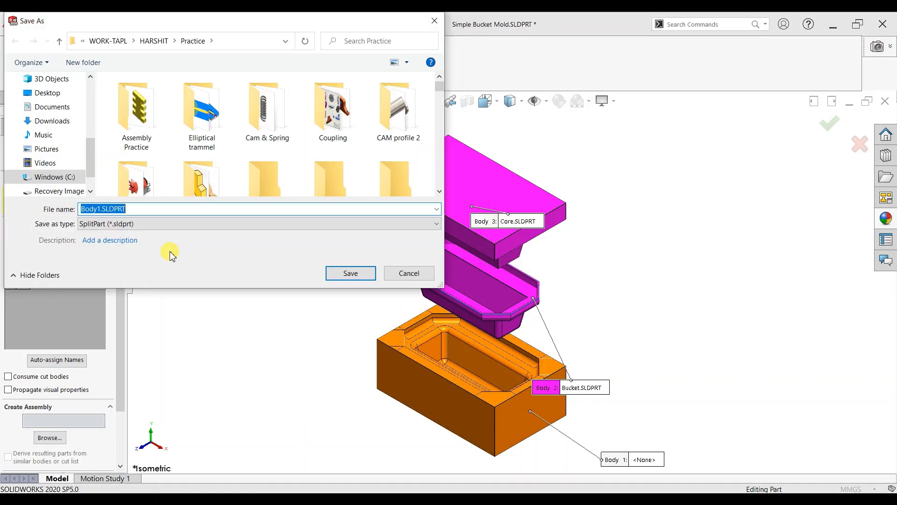
{"action": "type", "text": "Cavity"}
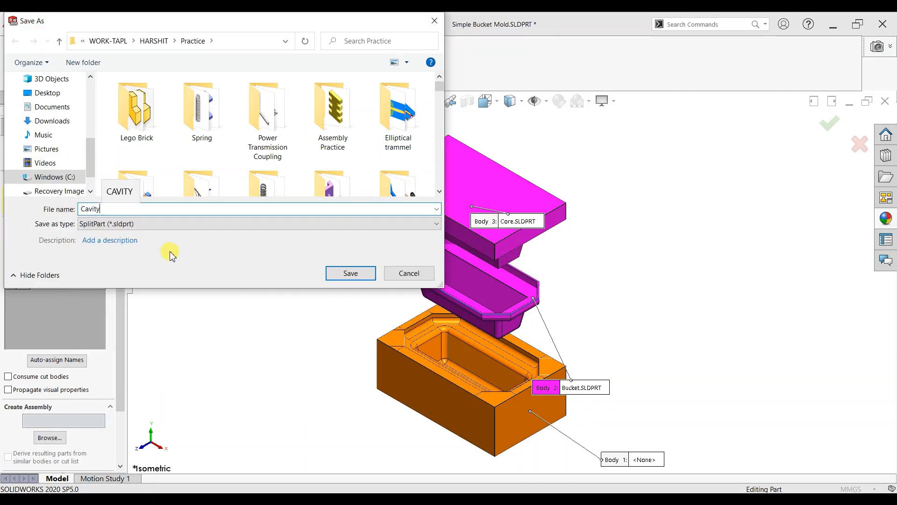
{"action": "left_click", "coordinate": [363, 274]}
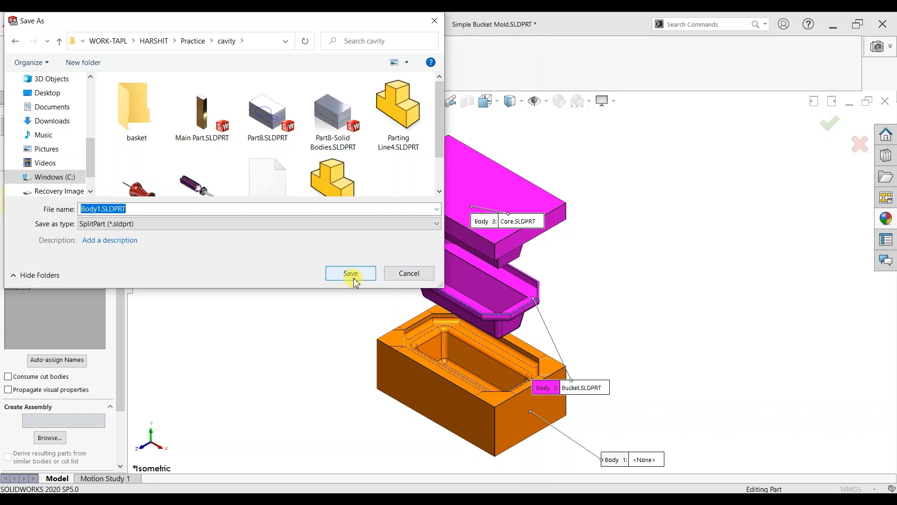
{"action": "left_click", "coordinate": [351, 275]}
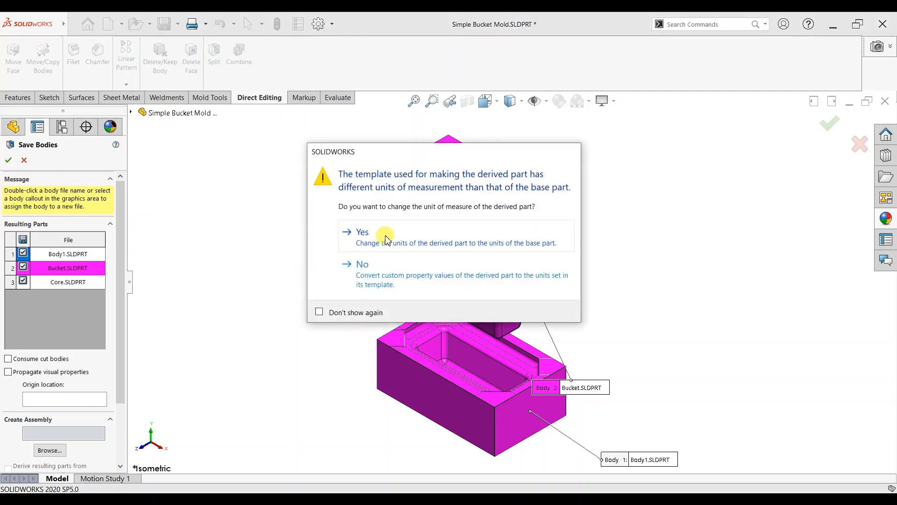
{"action": "left_click", "coordinate": [386, 237]}
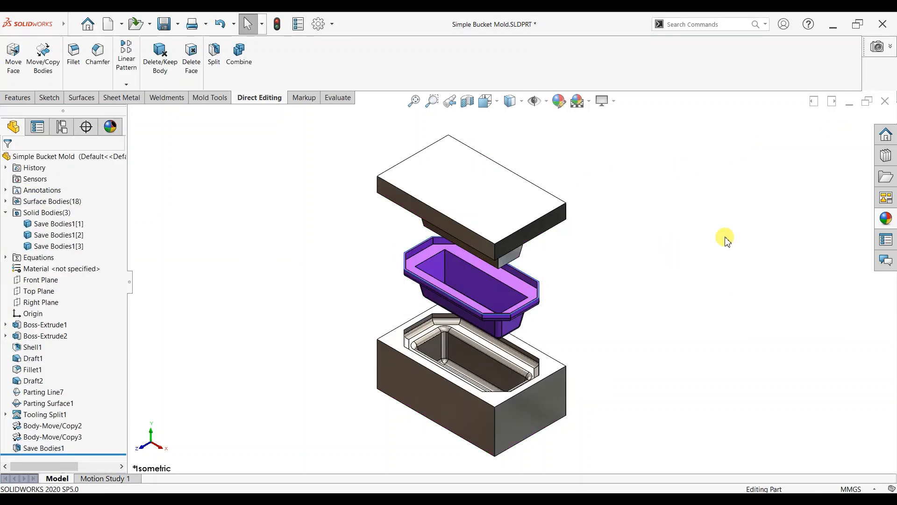
Try shadows in shaded mode on the exploded mould and switch them off again.
{"action": "left_click", "coordinate": [602, 102]}
{"action": "left_click", "coordinate": [622, 129]}
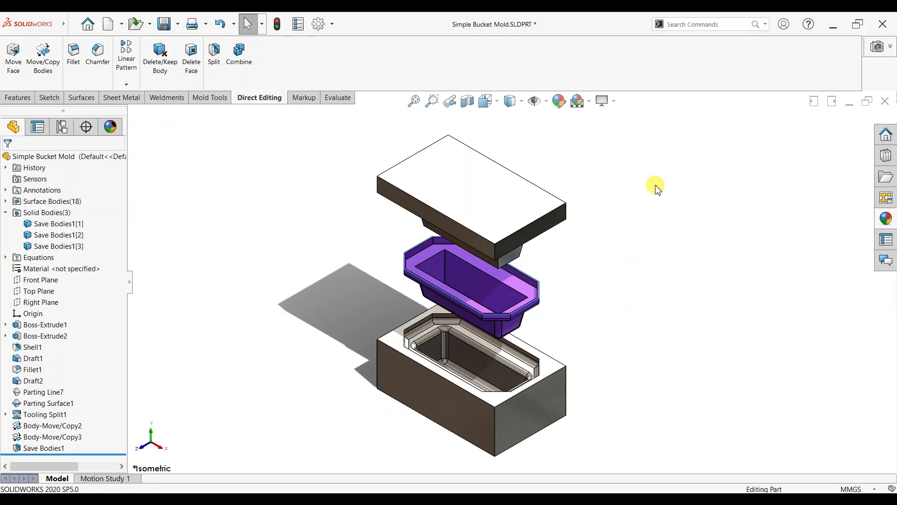
{"action": "scroll", "coordinate": [649, 211], "scroll_direction": "up", "scroll_amount": 2}
{"action": "scroll", "coordinate": [649, 213], "scroll_direction": "down", "scroll_amount": 2}
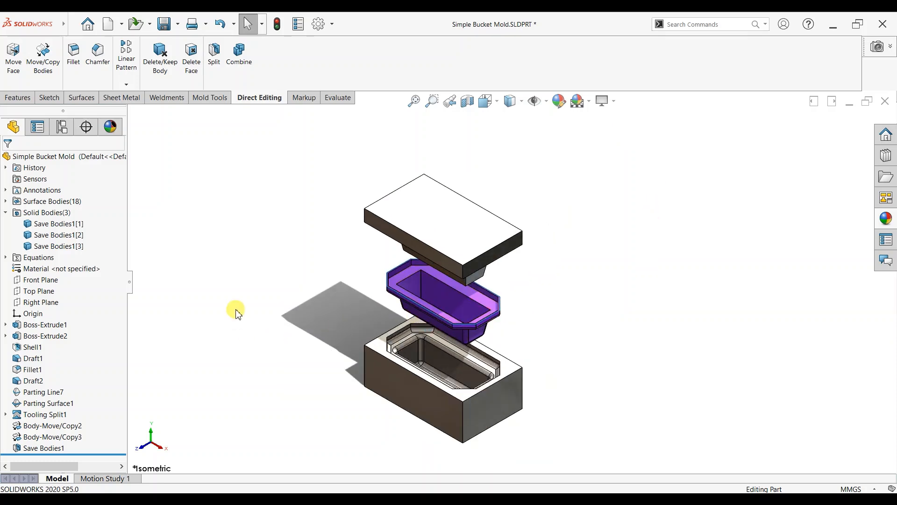
{"action": "left_click", "coordinate": [603, 101]}
{"action": "left_click", "coordinate": [623, 128]}
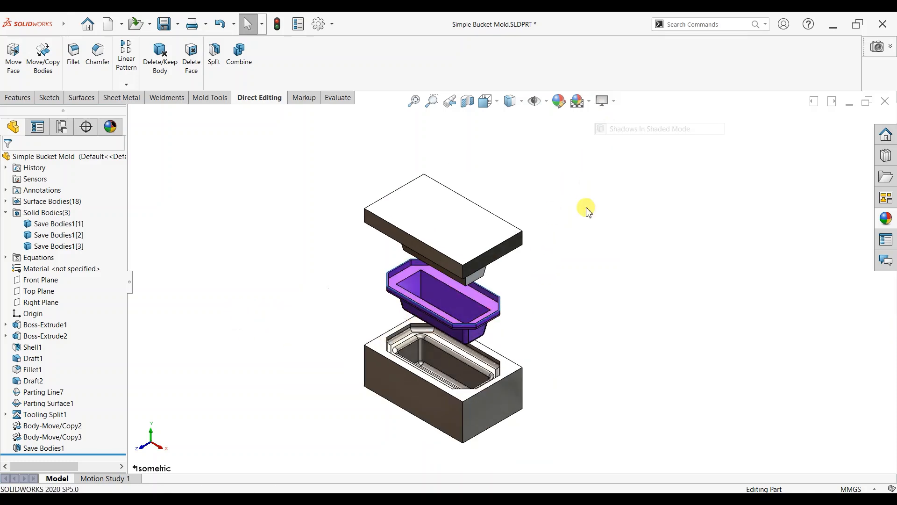
{"action": "left_click", "coordinate": [482, 251]}
{"action": "left_click", "coordinate": [554, 315]}
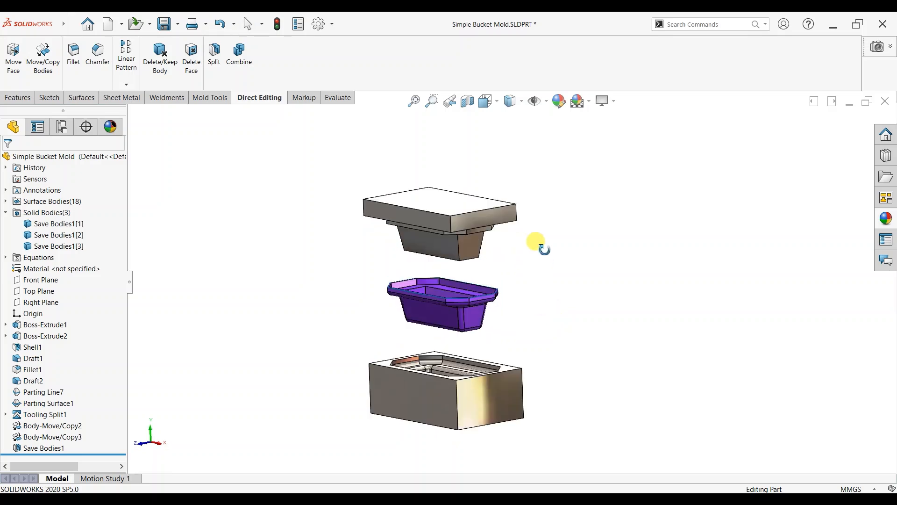